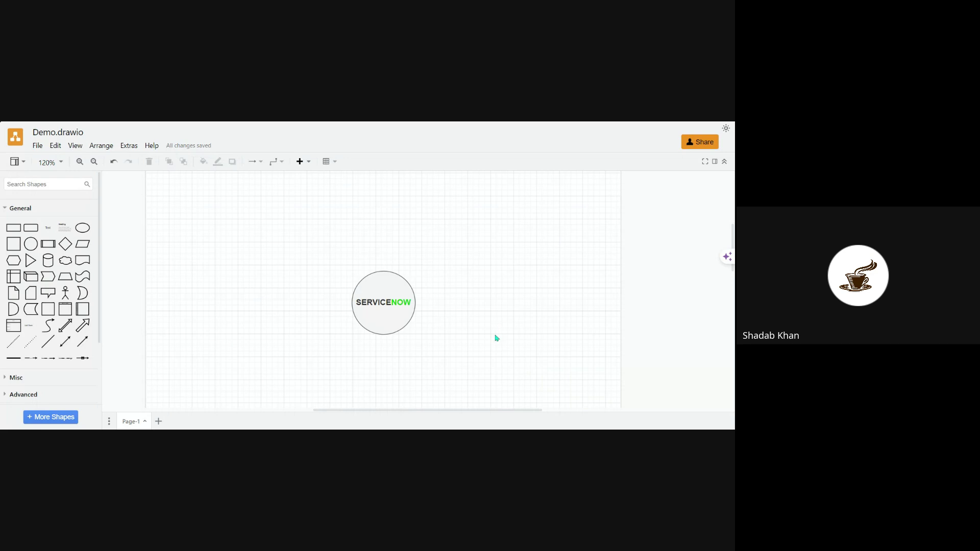
Show the diagram format settings and turn off the canvas grid.
left_click_drag(408, 410, 384, 411)
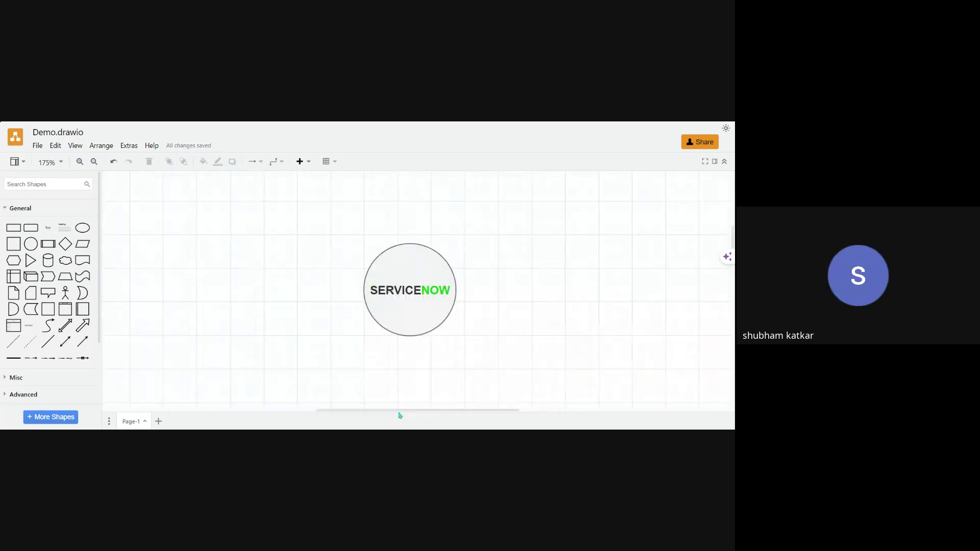
scroll(507, 345, "down", 2)
left_click_drag(468, 413, 525, 393)
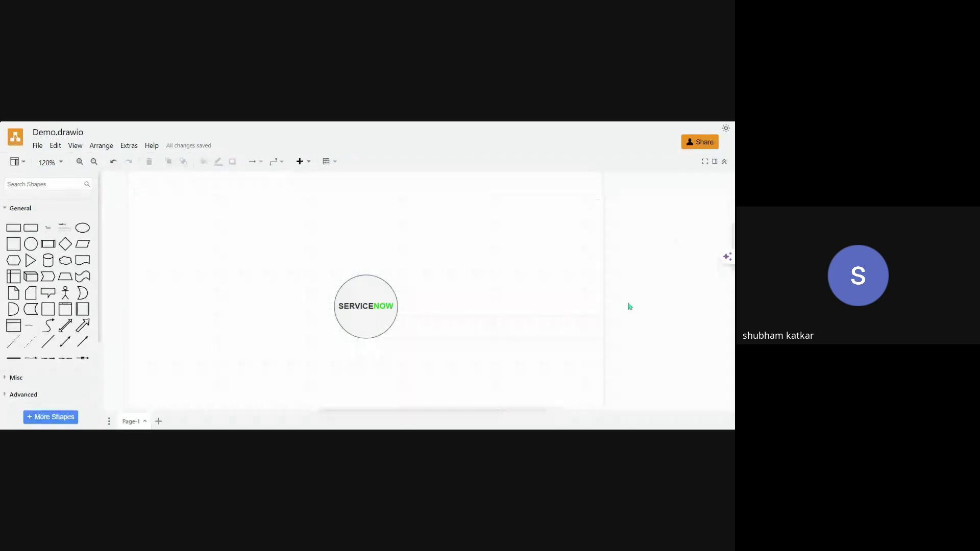
left_click(714, 162)
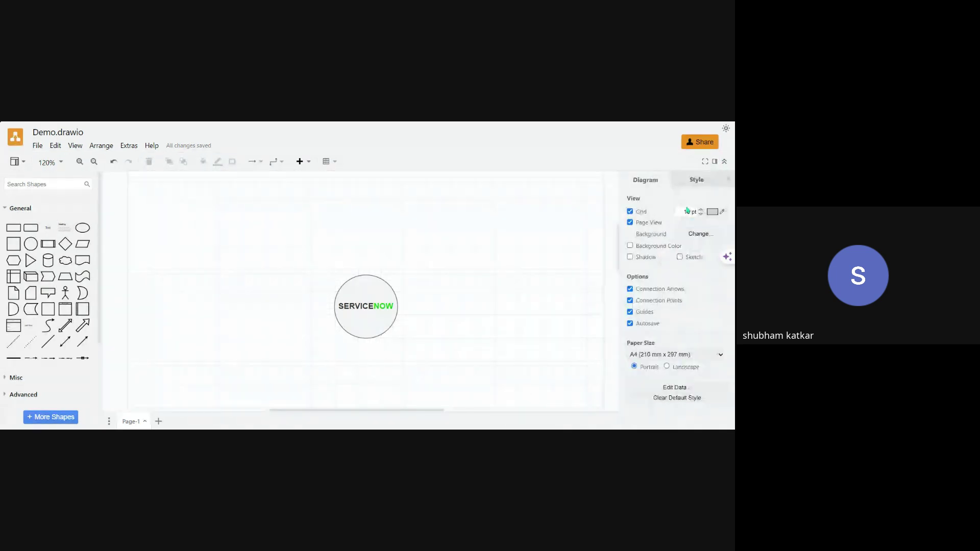
left_click(704, 162)
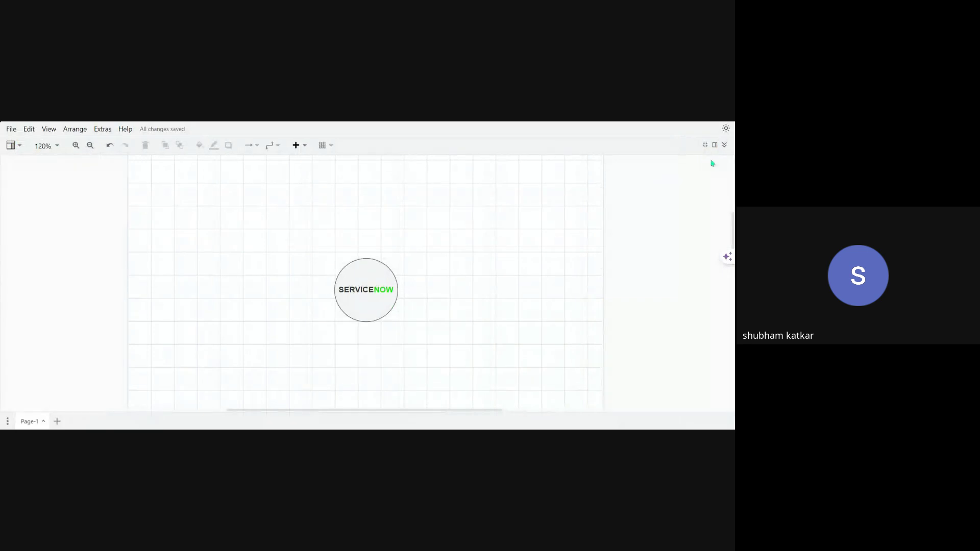
left_click(714, 146)
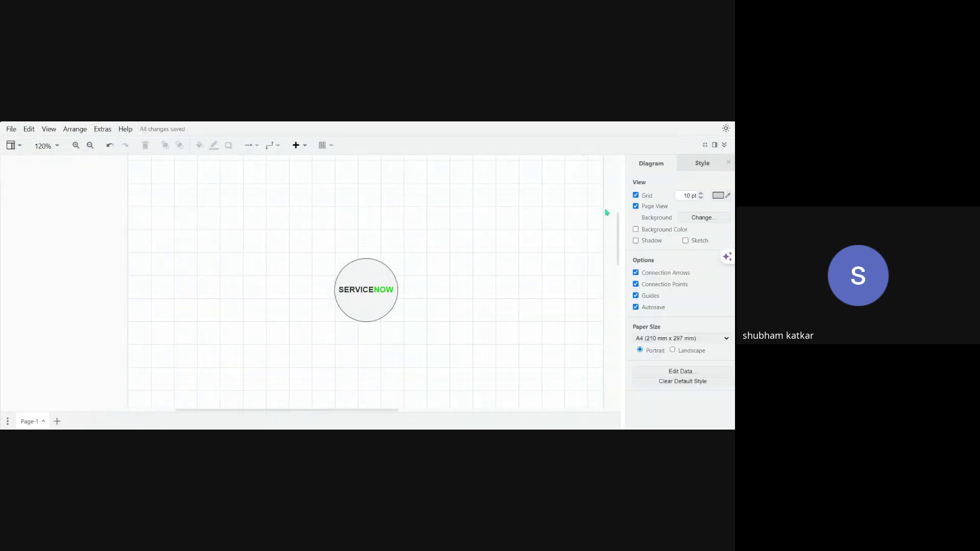
left_click(696, 163)
left_click(705, 145)
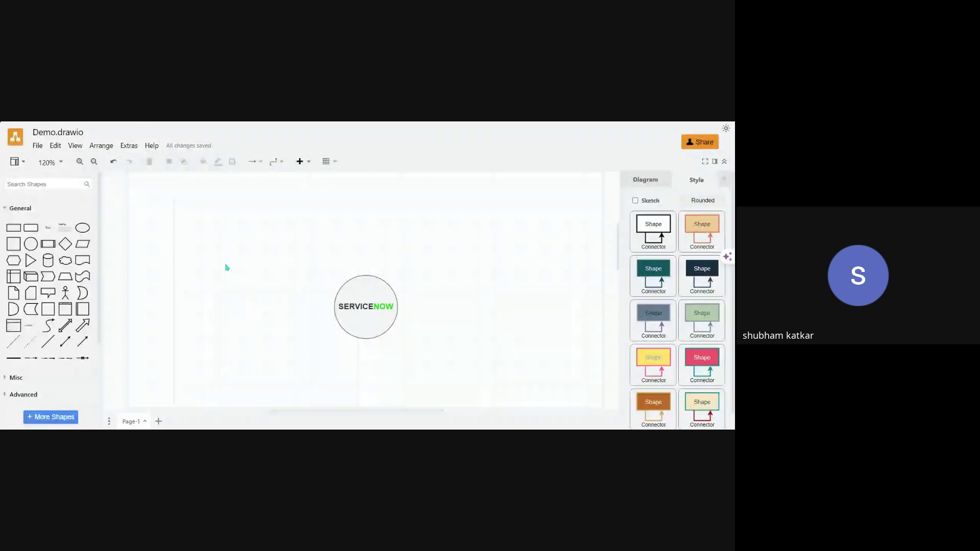
left_click(645, 180)
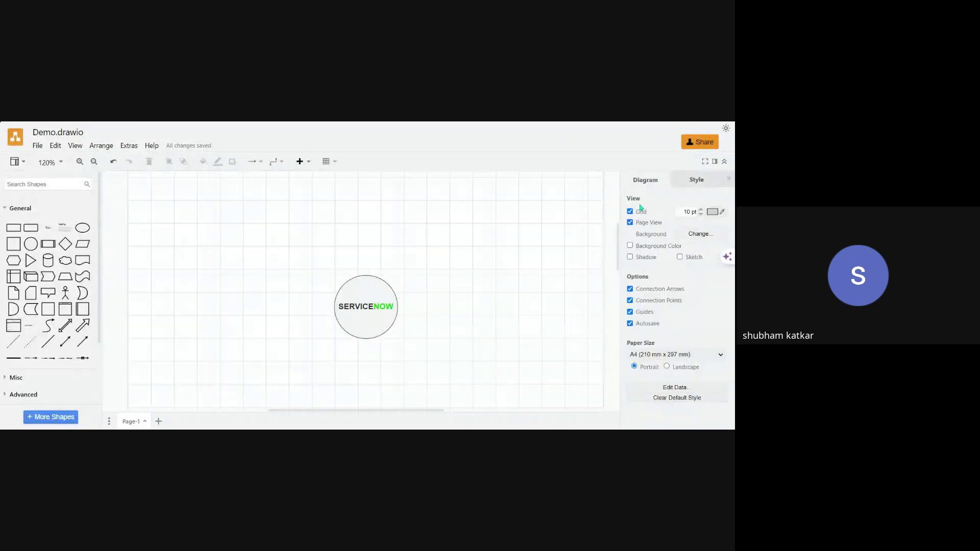
left_click(640, 213)
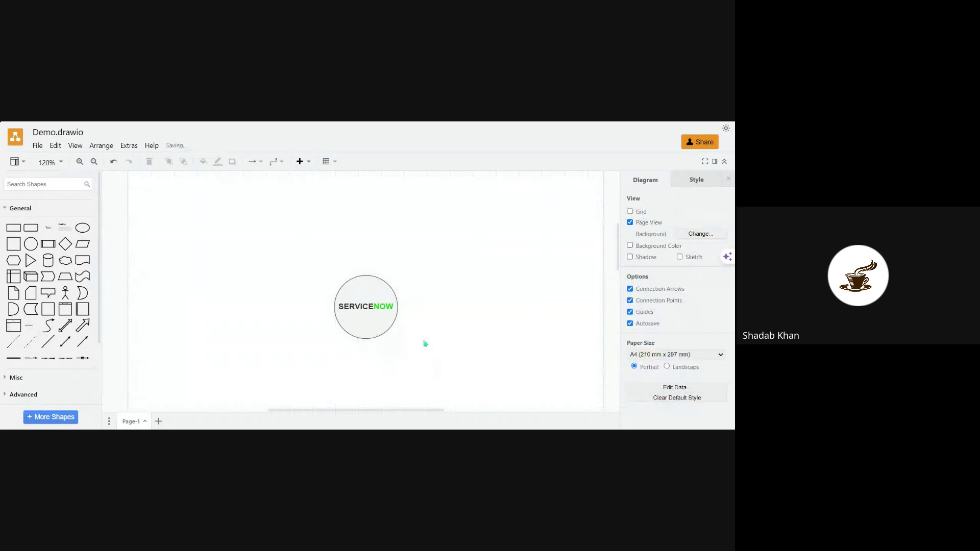
scroll(425, 344, "up", 1)
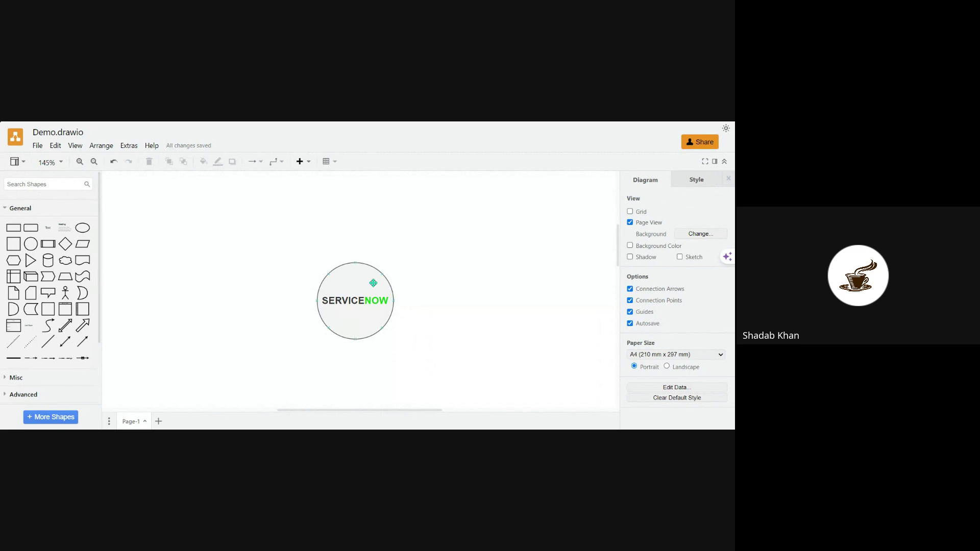
left_click(358, 284)
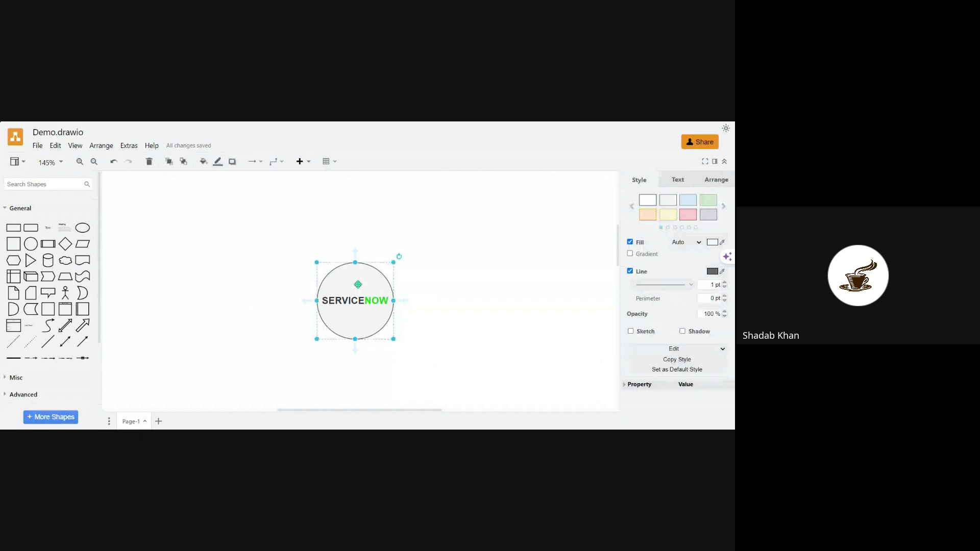
left_click(255, 302)
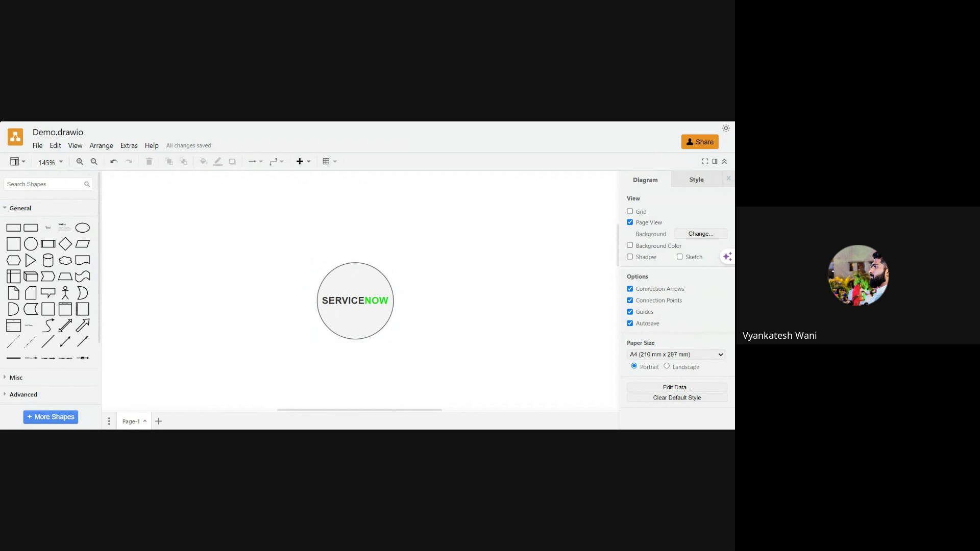
mouse_move(387, 267)
left_mouse_down()
mouse_move(408, 254)
mouse_move(422, 263)
left_mouse_up()
left_click(355, 283)
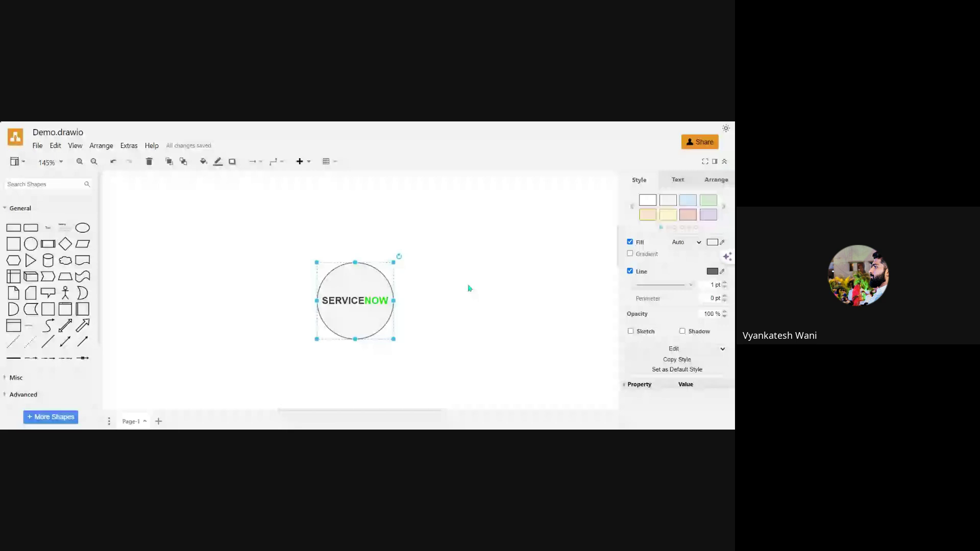
left_click(469, 289)
Move the SERVICENOW circle up and to the left to free canvas space beside it.
left_click(375, 311)
left_click_drag(361, 299, 299, 272)
left_click(385, 285)
left_click(305, 256)
left_click(375, 280)
left_click(295, 268)
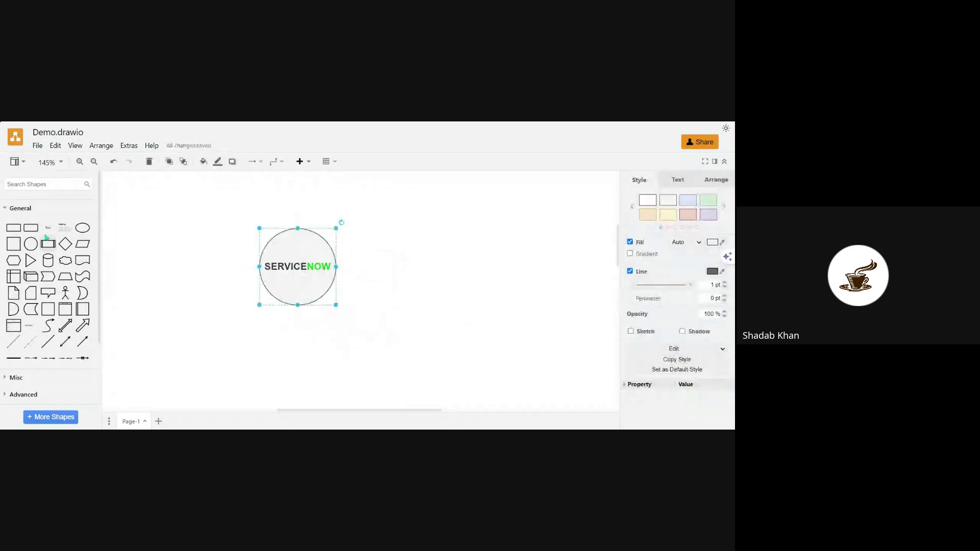
Add a text label reading "IT IS COMPANY" and place it above and to the right of the SERVICENOW circle.
left_click_drag(48, 228, 359, 289)
double_click(360, 290)
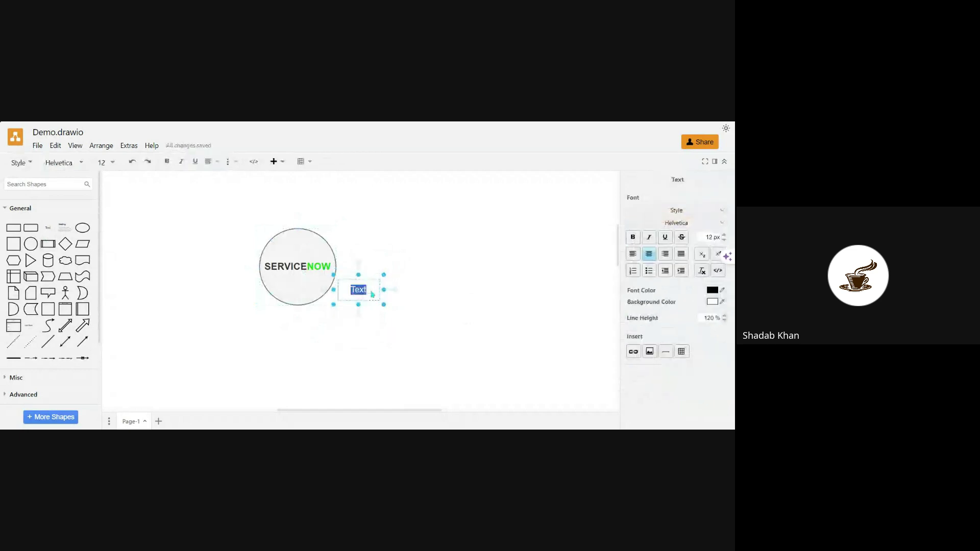
type("SE")
key("BackSpace")
key("BackSpace")
type("IT US")
key("BackSpace")
key("BackSpace")
key("BackSpace")
type("IS COMPANY")
left_click_drag(384, 290, 407, 220)
left_click(328, 250)
left_click(377, 251)
left_click(367, 223)
Connect the SERVICENOW circle to the bottom of the "IT IS COMPANY" label with an arrow.
left_click_drag(325, 241, 400, 213)
left_click(435, 243)
left_click(424, 214)
left_click(416, 233)
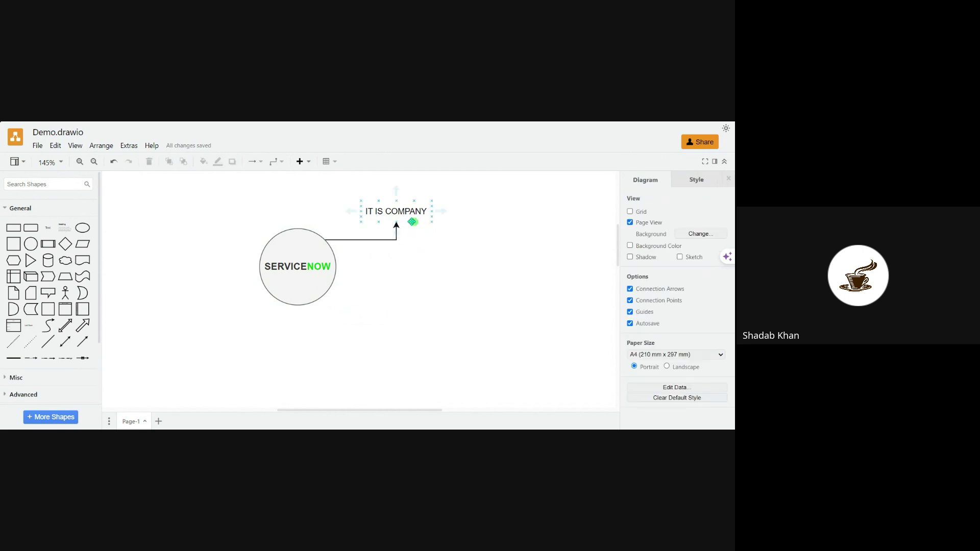
Draw an arrow down from the "IT IS COMPANY" label to a new rounded rectangle reading "THE NOW PLATFORM".
left_click_drag(414, 221, 451, 264)
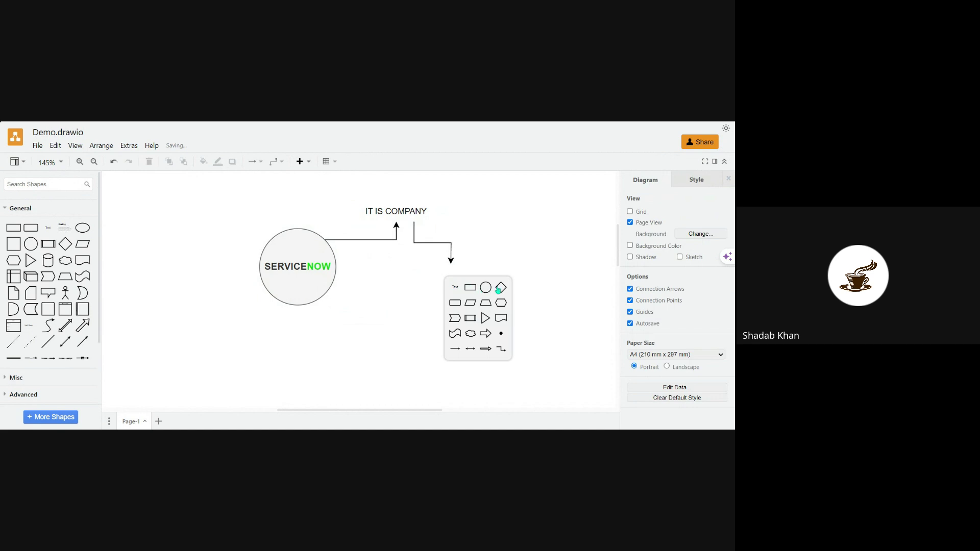
left_click(455, 303)
type("THE NOW PLATFORM")
left_click(478, 349)
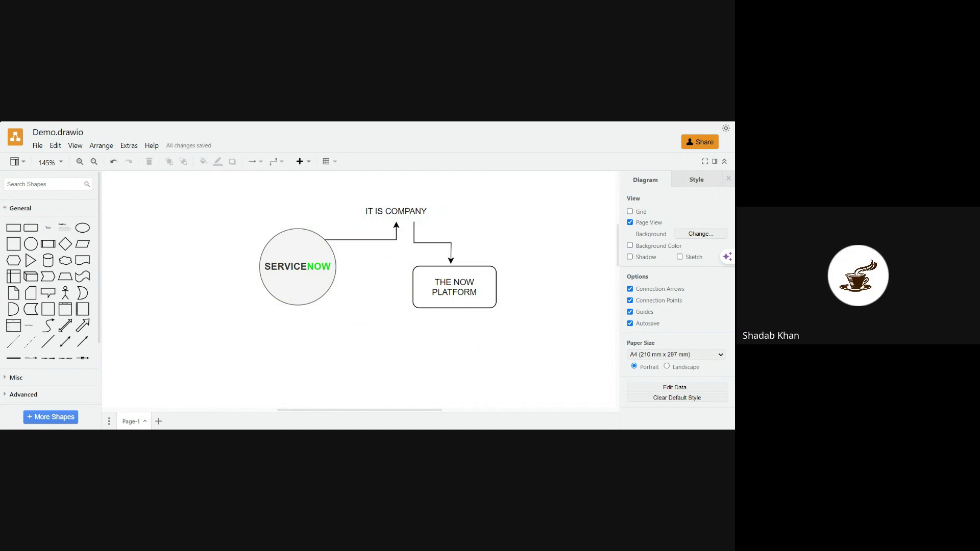
Add a second line to the "IT IS COMPANY" label in its existing font, reading Santa Clara, California in 2004 by "Fred Luddy.
left_click(391, 213)
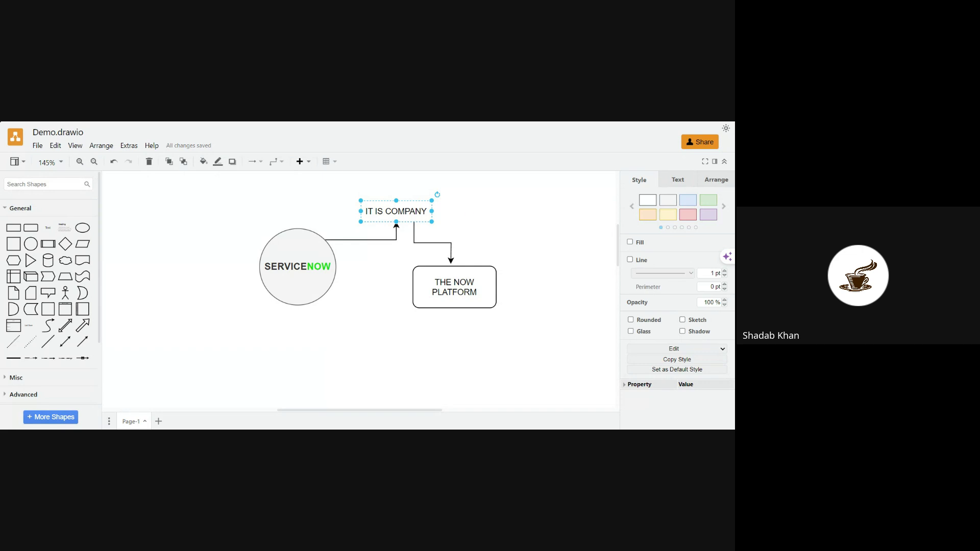
double_click(376, 213)
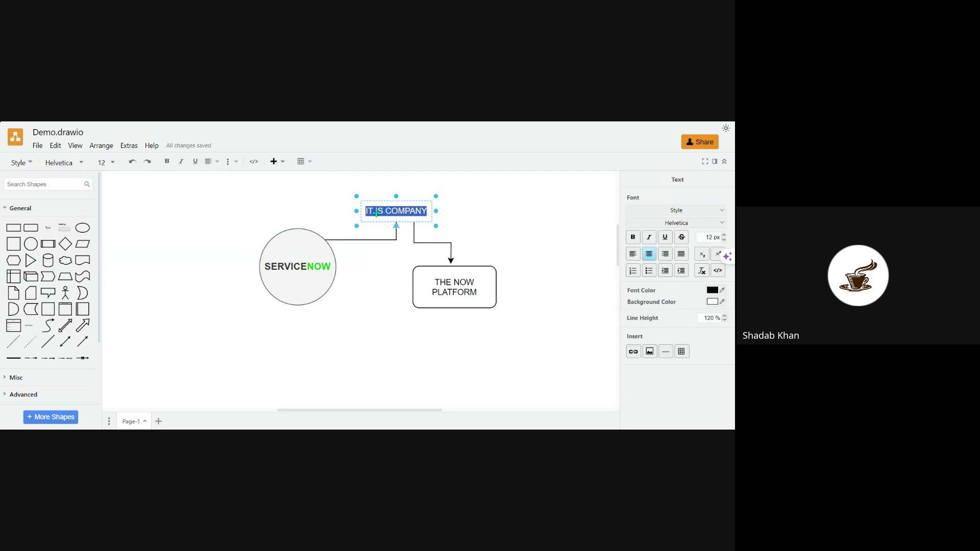
key("End")
key("Return")
key("ctrl+v")
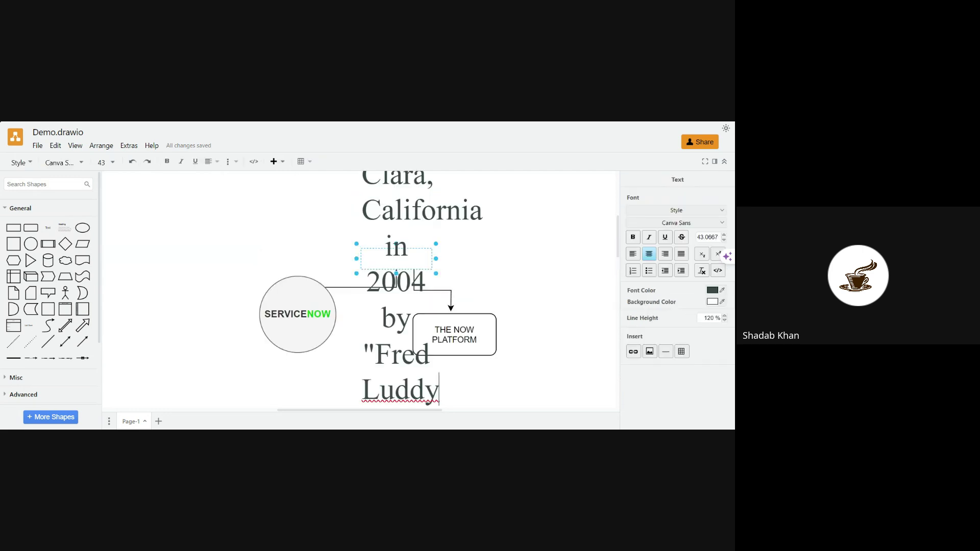
key("ctrl+z")
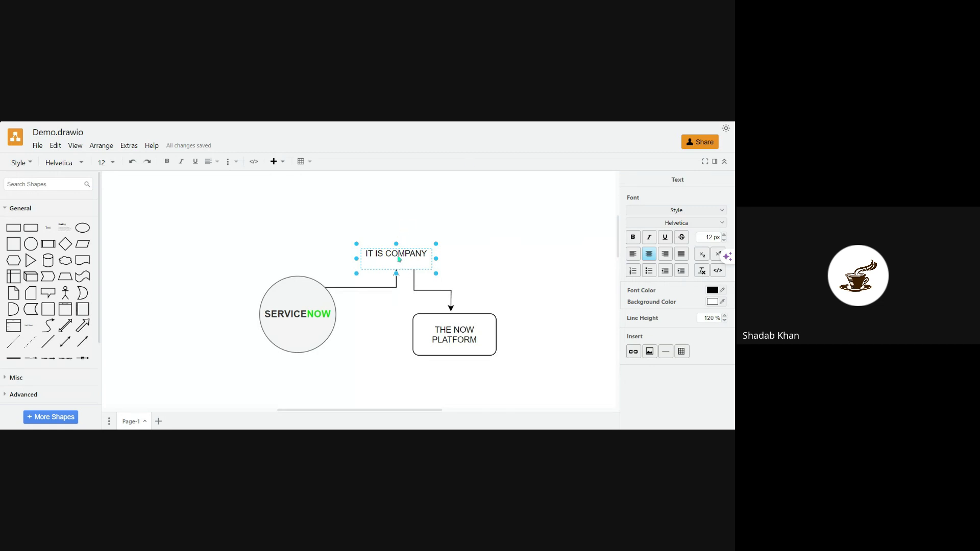
type("Santa Clara, California in 2004 by \"Fred Luddy")
left_click(414, 260)
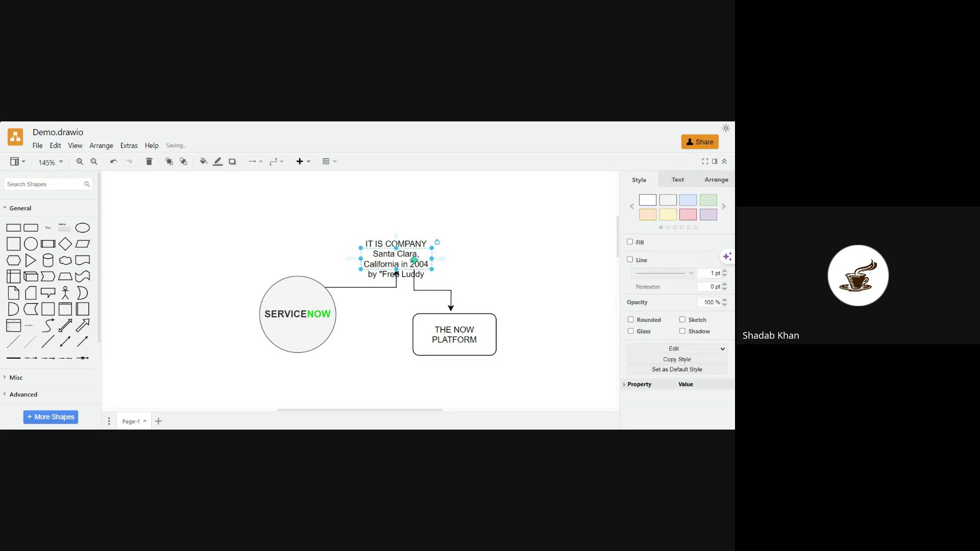
Widen the company label so its second line fits on one row and move it higher above the connected shapes.
left_click_drag(396, 249, 250, 266)
left_click_drag(348, 245, 381, 210)
left_click(391, 284)
left_click(366, 204)
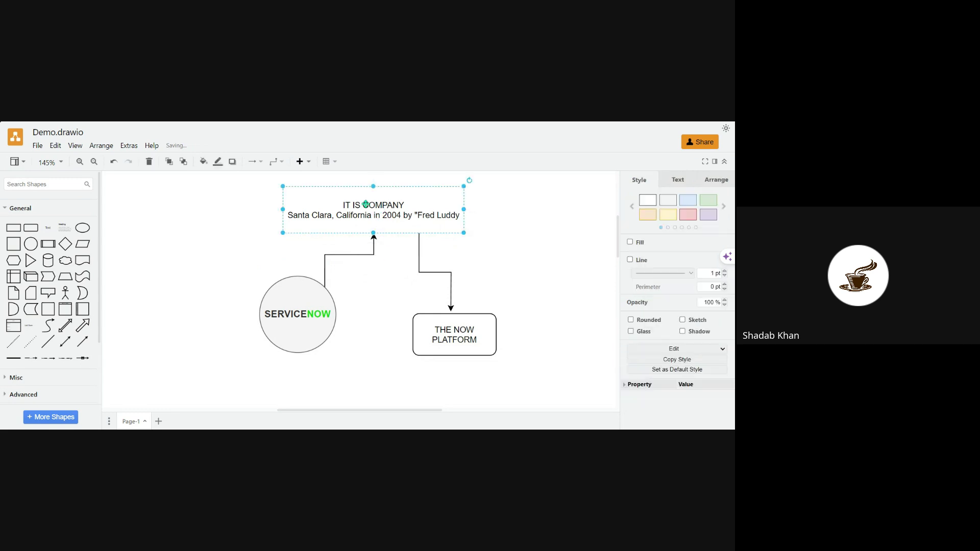
Make "2004" and "Fred Luddy" bold in the company label.
double_click(366, 204)
double_click(392, 214)
left_click(457, 240)
double_click(426, 218)
left_click(421, 216)
double_click(421, 217)
key("shift+End")
key("ctrl+b")
left_click(534, 257)
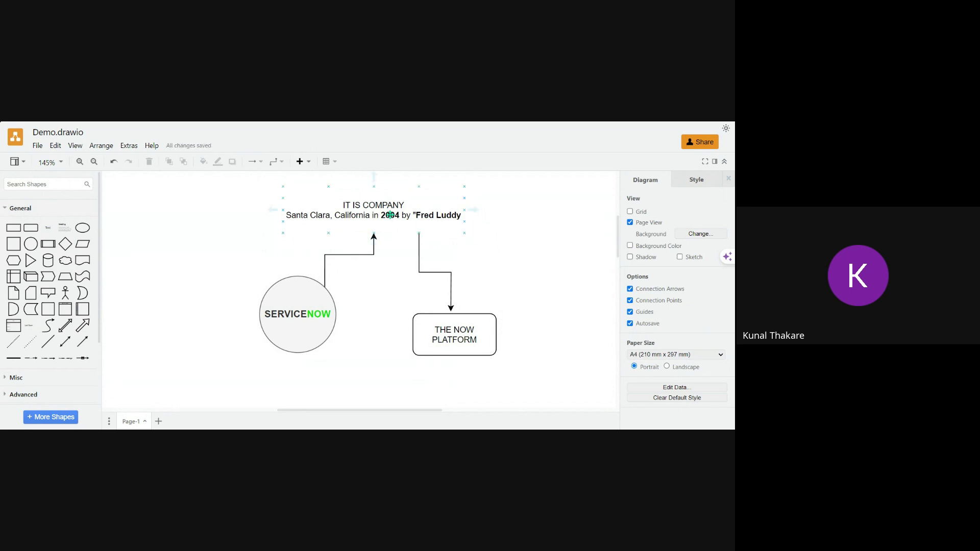
Reduce the company label's height and nudge the label, the SERVICENOW circle and the THE NOW PLATFORM box into better positions.
left_click(384, 210)
left_click_drag(376, 188, 385, 206)
left_click_drag(292, 308, 277, 304)
left_click(367, 210)
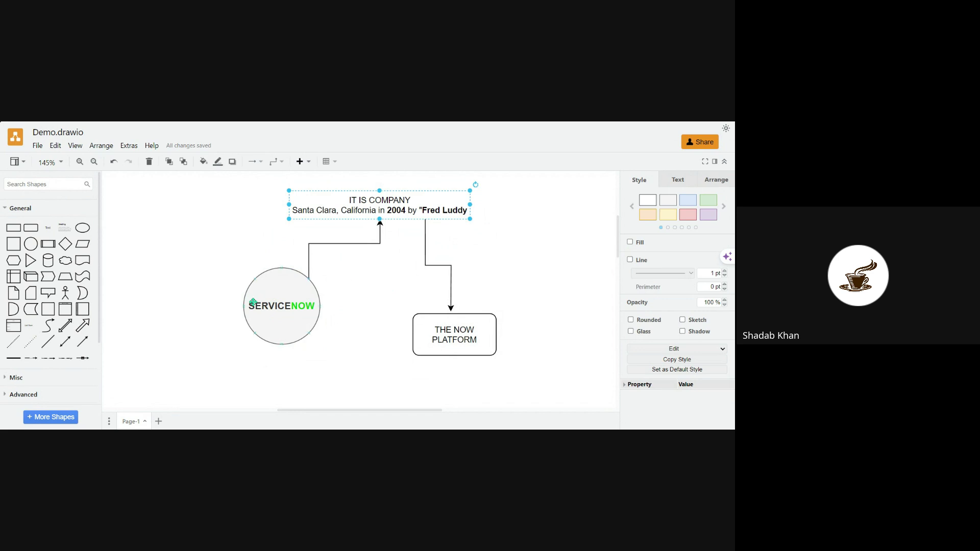
mouse_move(268, 291)
left_mouse_down()
mouse_move(272, 306)
mouse_move(268, 298)
left_mouse_up()
mouse_move(454, 341)
left_mouse_down()
mouse_move(424, 329)
mouse_move(454, 341)
left_mouse_up()
left_click(524, 341)
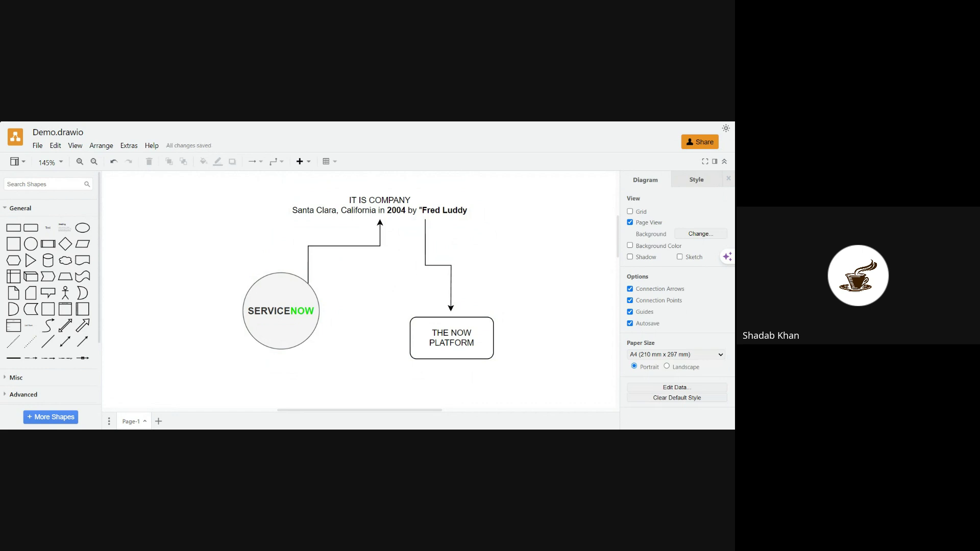
Delete the arrow between the company label and the THE NOW PLATFORM box.
left_click(466, 335)
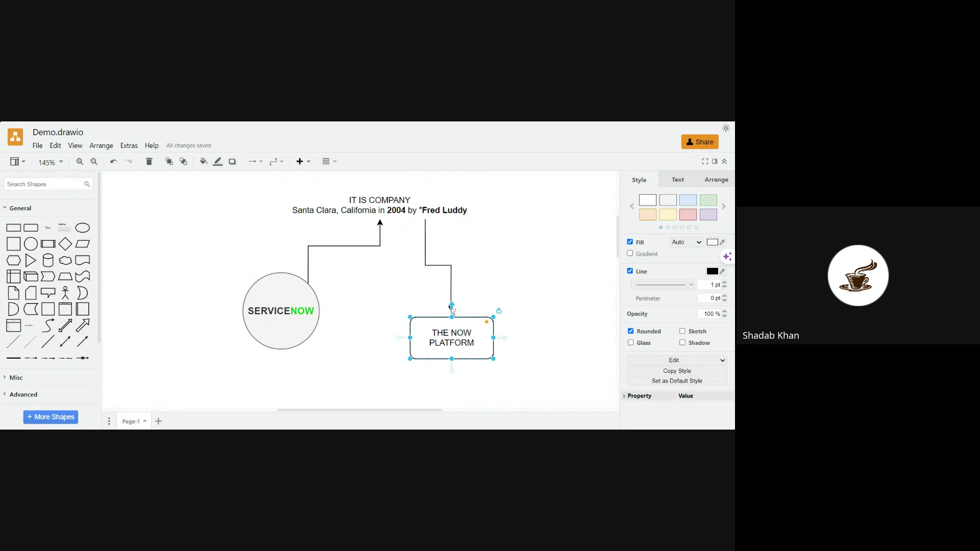
left_click(497, 263)
left_click(451, 276)
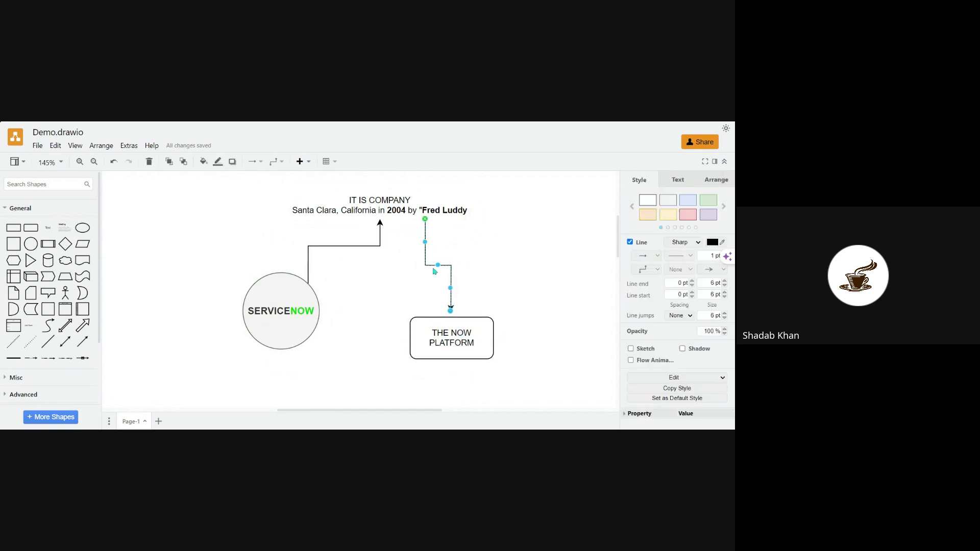
key("Delete")
Move the company label left above the SERVICENOW circle and bring the THE NOW PLATFORM box up beneath its right end.
left_click_drag(438, 332, 434, 286)
left_click_drag(380, 214, 309, 211)
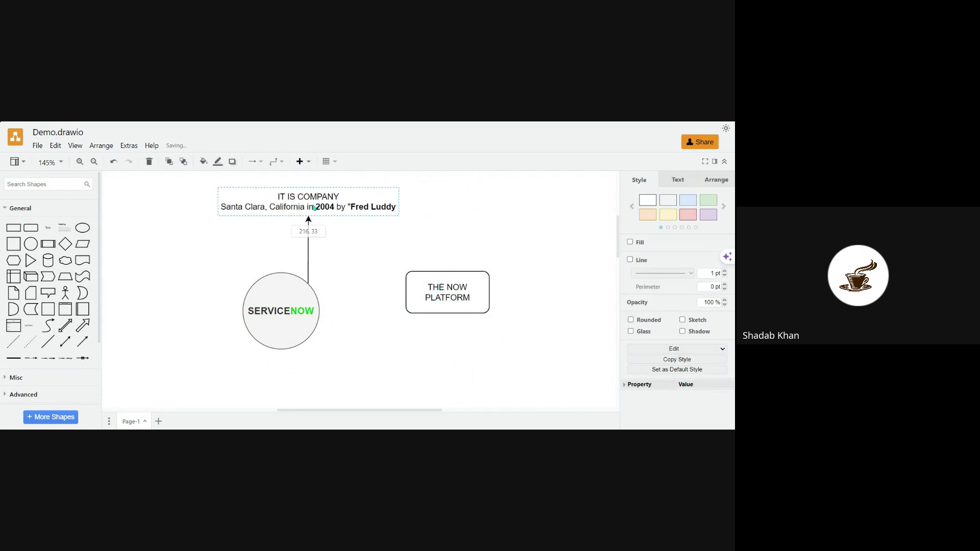
left_click(341, 234)
left_click_drag(448, 304, 388, 284)
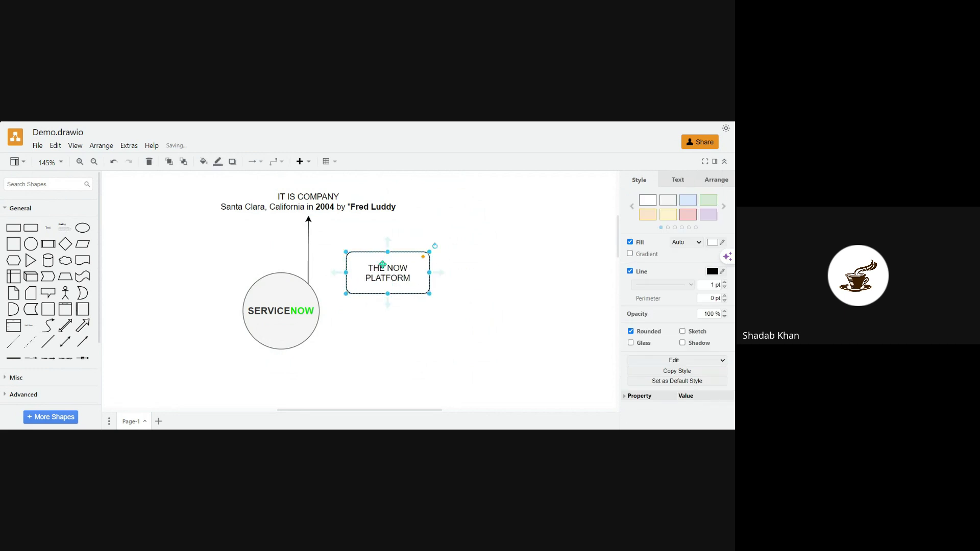
Connect the bottom edge of the company label to the THE NOW PLATFORM box with an arrow.
left_click(337, 210)
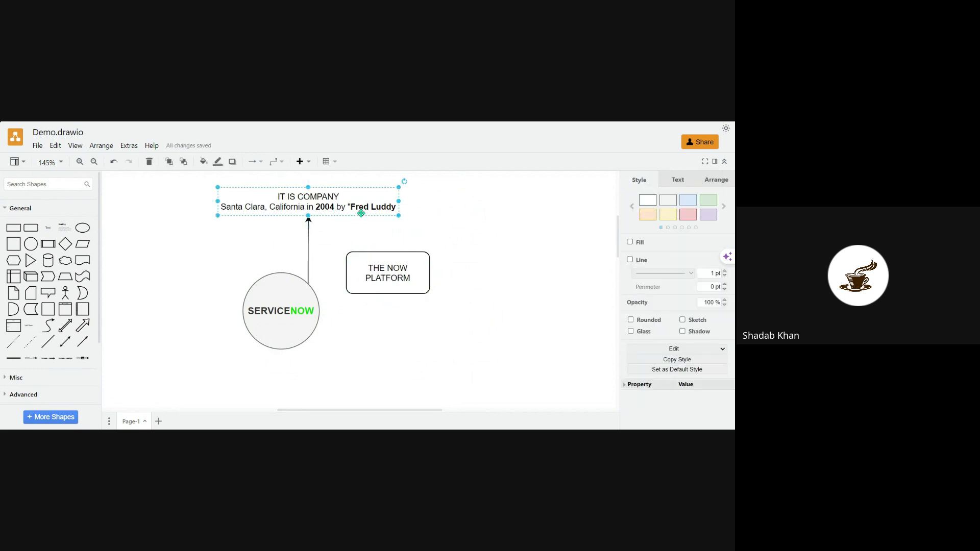
left_click(358, 234)
left_click_drag(353, 214, 396, 284)
left_click(406, 326)
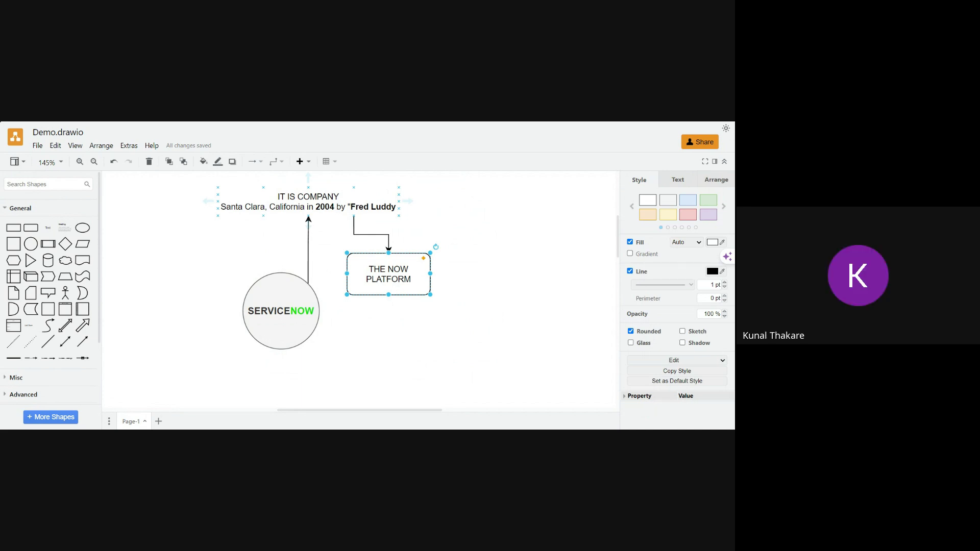
Delete the vertical arrow between the SERVICENOW circle and the company label.
left_click(373, 339)
left_click(283, 321)
left_click(308, 257)
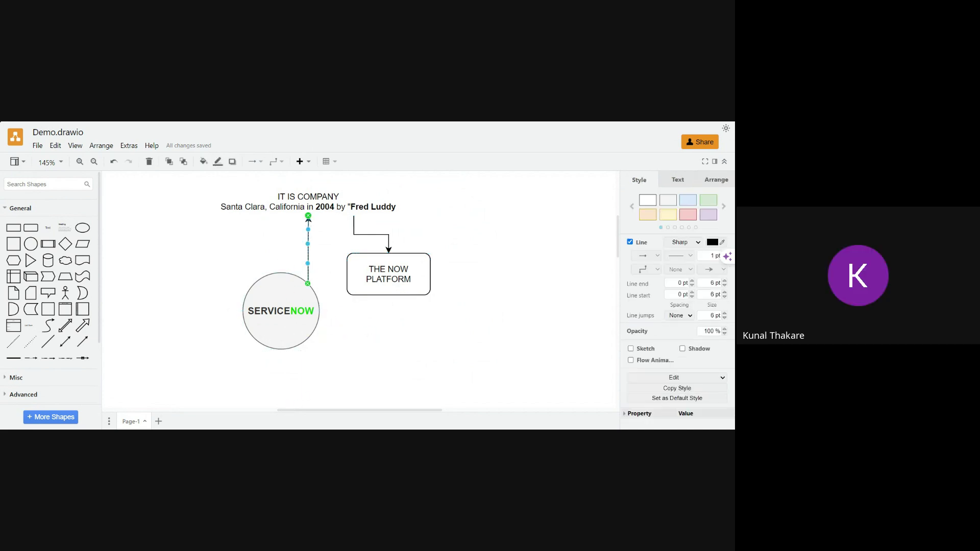
key("Delete")
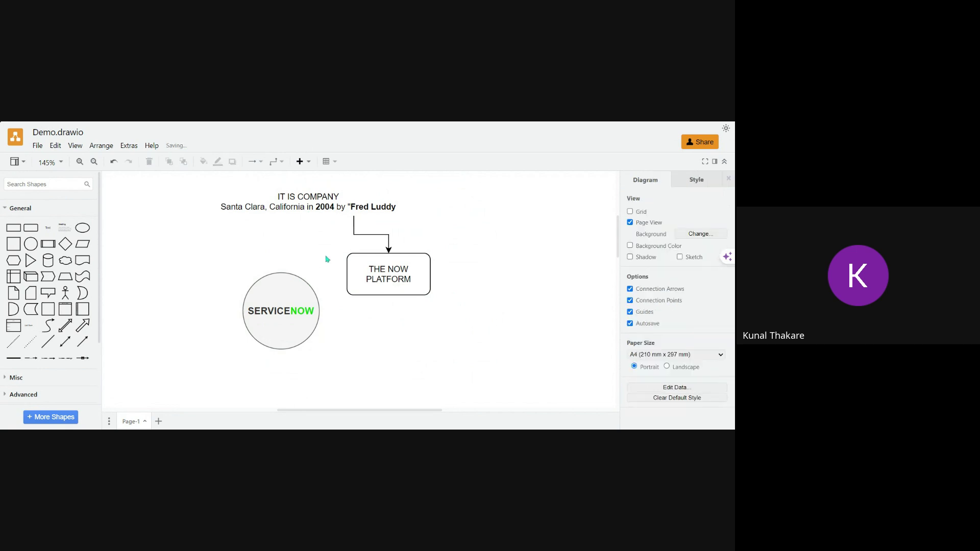
Draw a new arrow from the top of the SERVICENOW circle to the company label.
left_click(274, 323)
left_click(299, 262)
left_click_drag(280, 273, 281, 210)
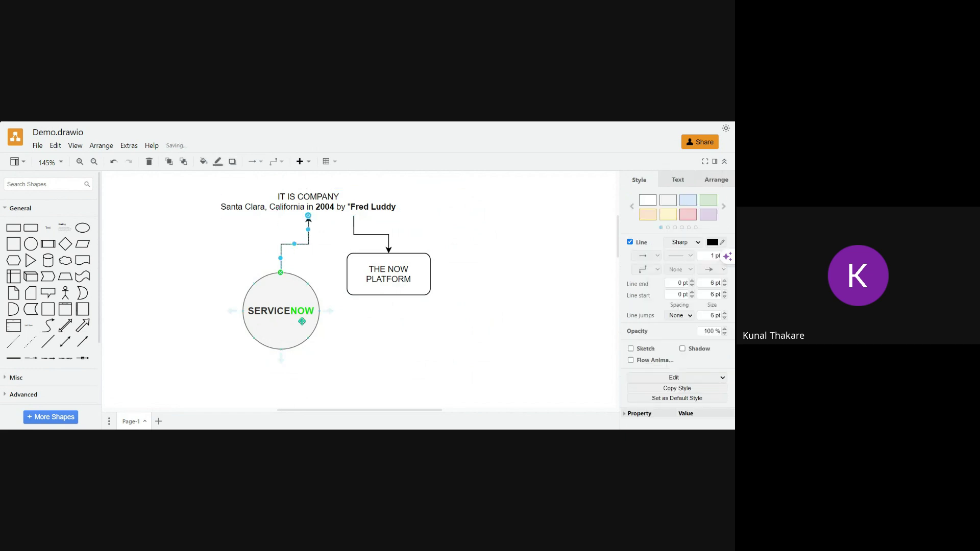
Replace the bent arrow above the SERVICENOW circle with a new arrow ending near the left end of the company label's lower edge.
left_click(318, 263)
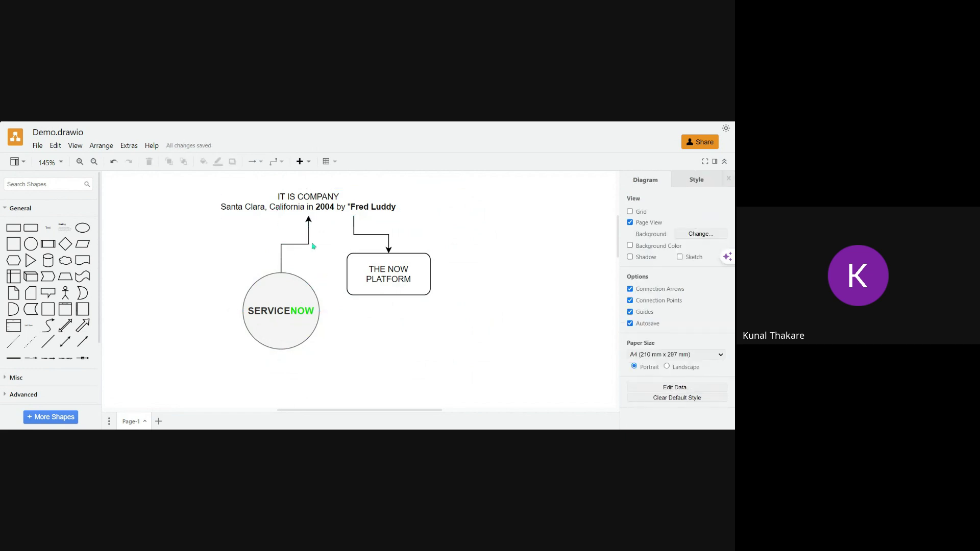
left_click(309, 241)
key("Delete")
left_click_drag(280, 273, 263, 216)
Move the SERVICENOW circle left beneath the arrowhead so its arrow runs straight up to the company label.
left_click(294, 328)
left_click_drag(293, 328, 276, 326)
left_click(332, 354)
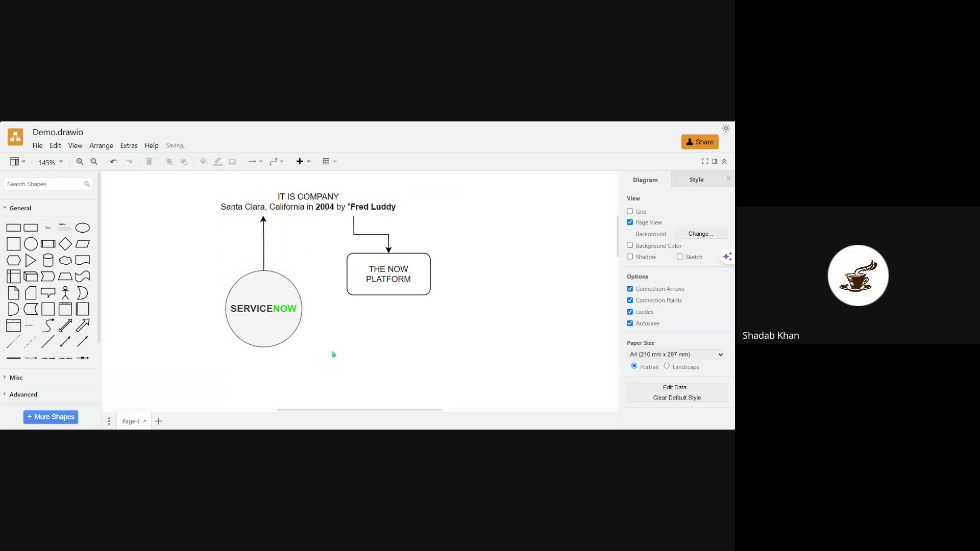
Apply the light blue fill style with a blue outline to the company label.
left_click(300, 189)
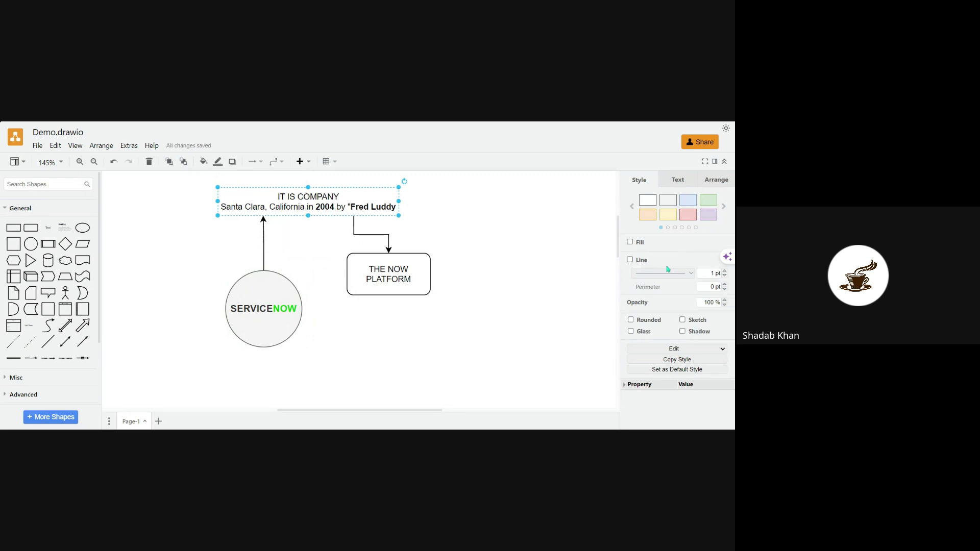
left_click(685, 202)
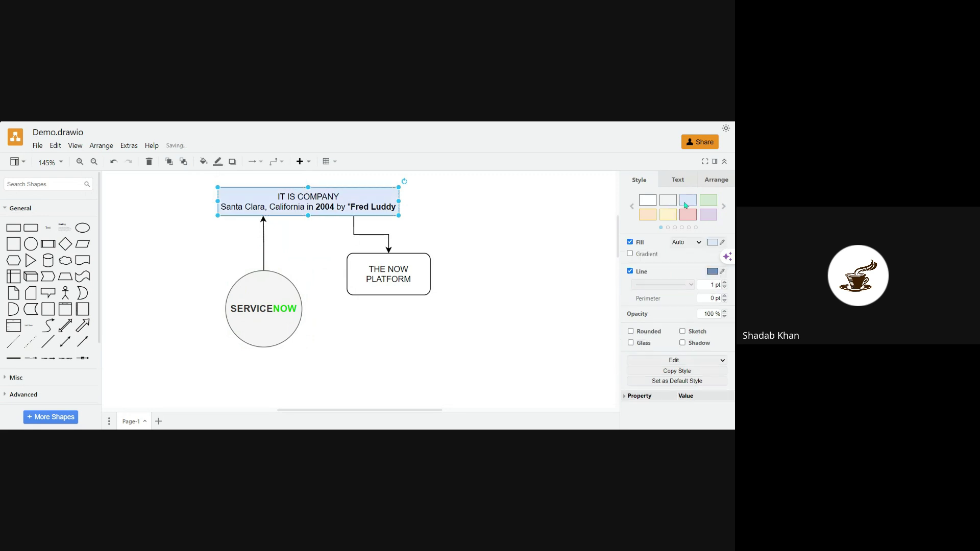
left_click(513, 366)
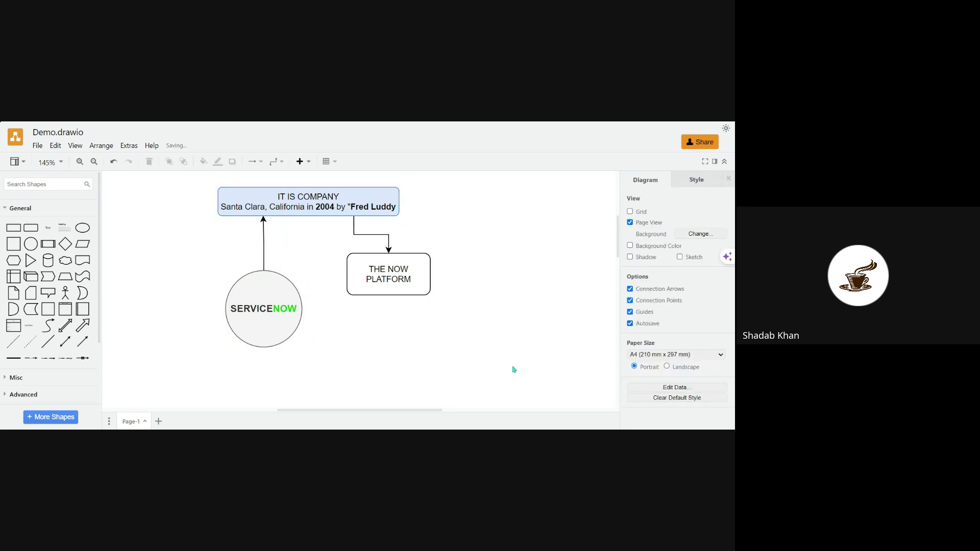
Make the word NOW in the THE NOW PLATFORM box bold and colour it green 33FF33.
left_click(397, 276)
double_click(401, 273)
left_click(402, 273)
left_click_drag(388, 269, 410, 272)
key("ctrl+b")
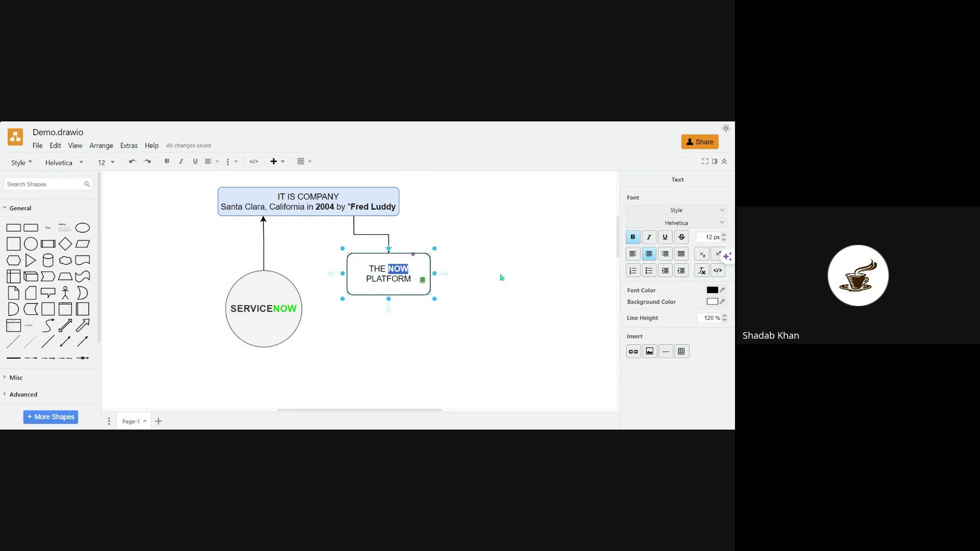
left_click(712, 290)
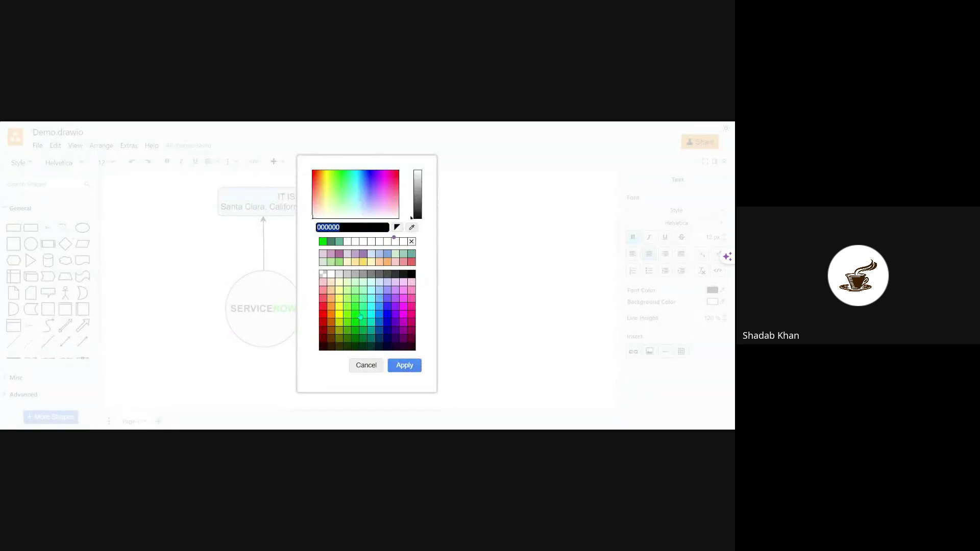
left_click(356, 309)
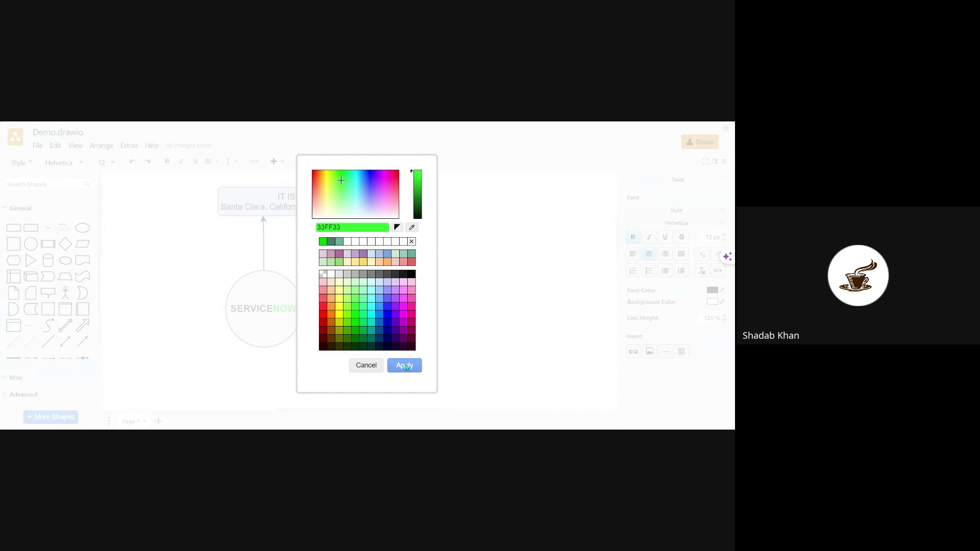
left_click(404, 365)
left_click(394, 351)
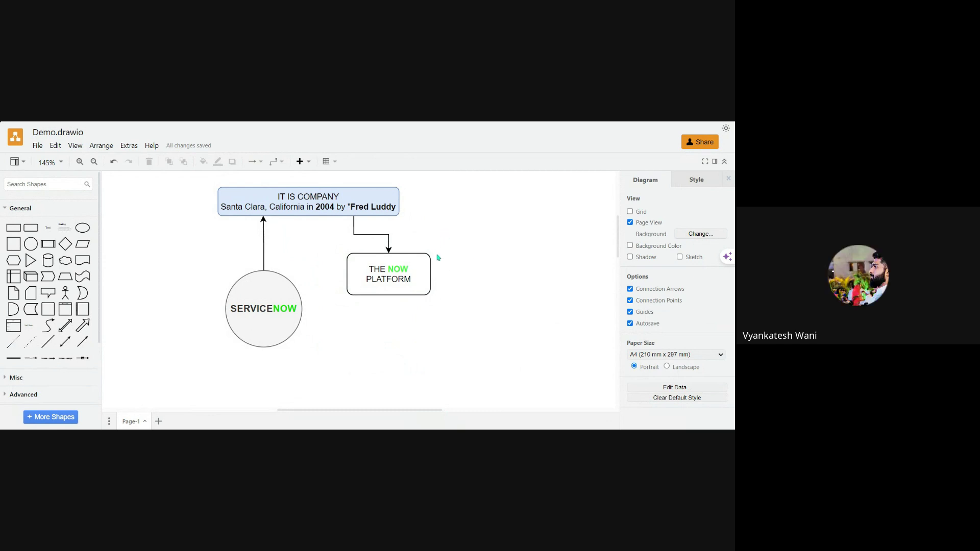
Add a text element to the right of the company label with the lines SALESFORCE and BMC REMEDY.
left_click(48, 227)
left_click_drag(349, 290, 464, 215)
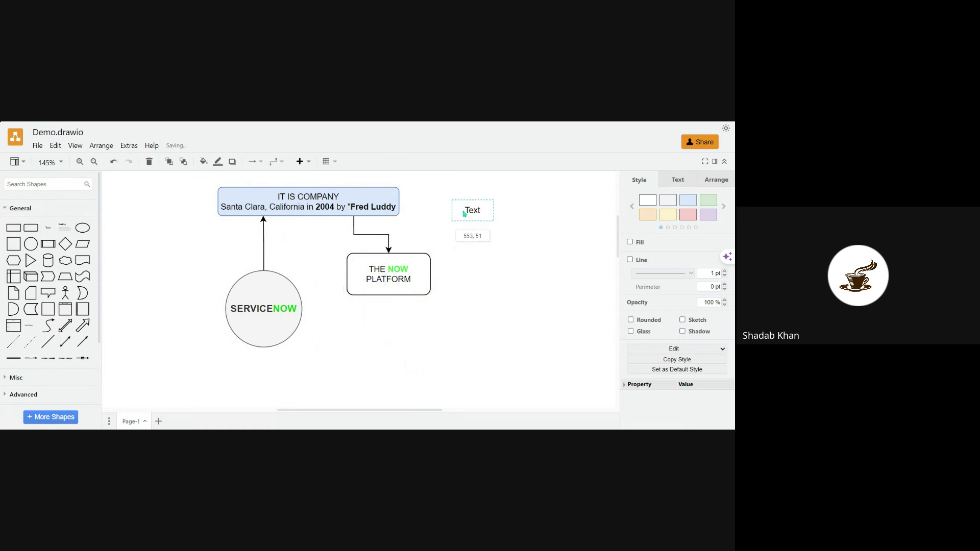
double_click(472, 217)
type("SALESFORCE")
key("Return")
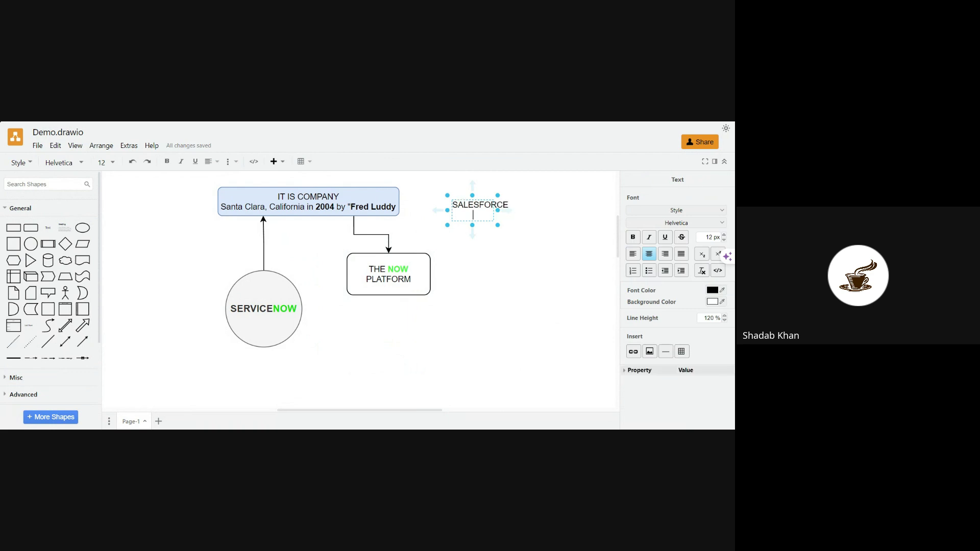
type("BMC")
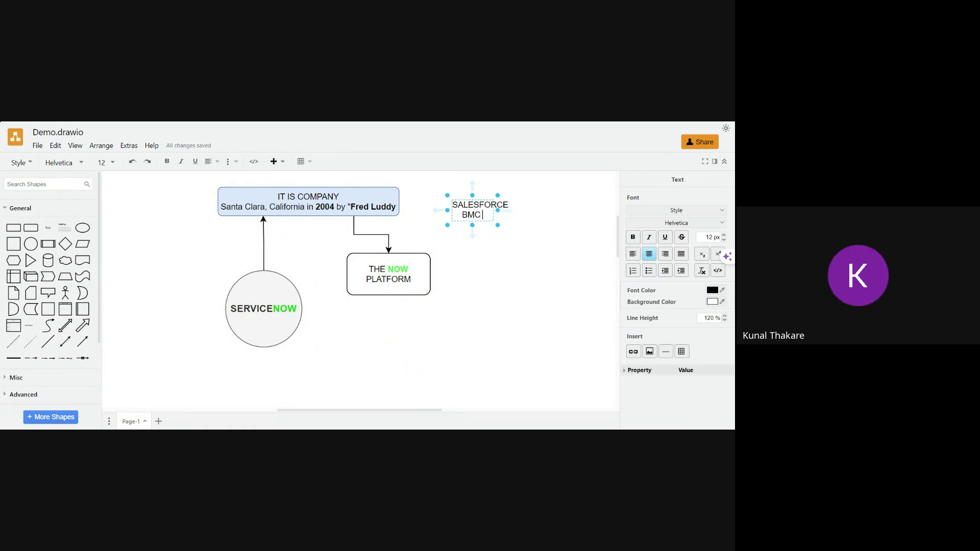
type(" REMEDY")
key("Return")
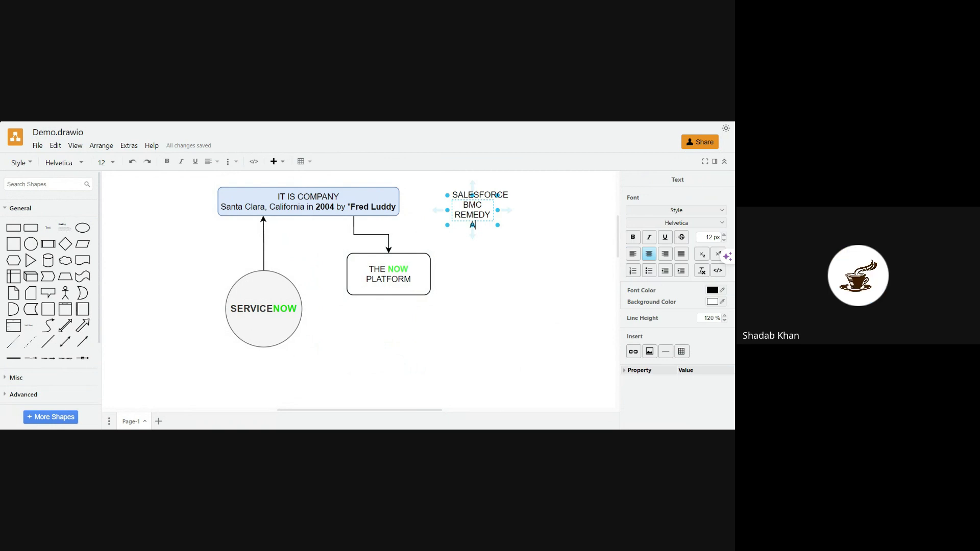
Enter ROD as the line below BMC REMEDY in the new text element.
type("RODY")
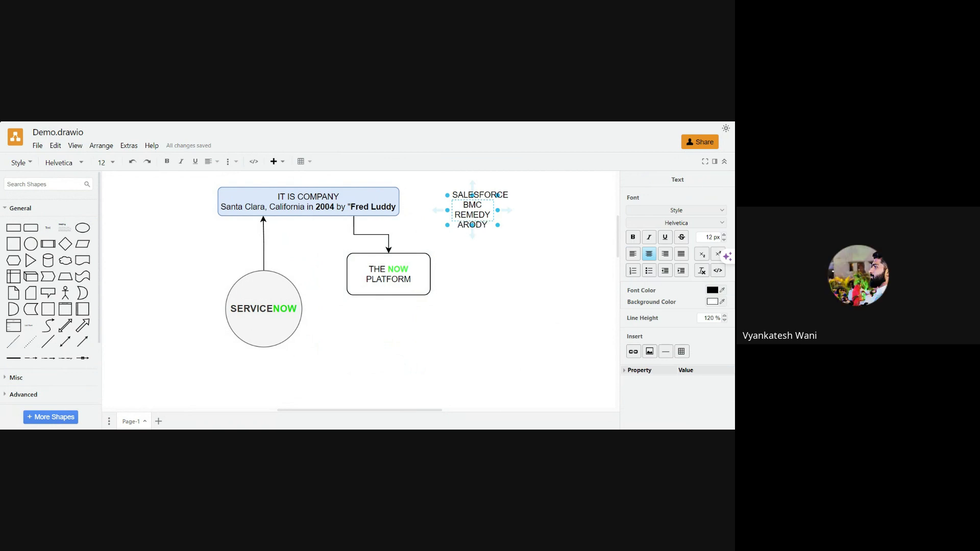
key("BackSpace")
key("BackSpace")
key("BackSpace")
key("BackSpace")
key("BackSpace")
type("ROD")
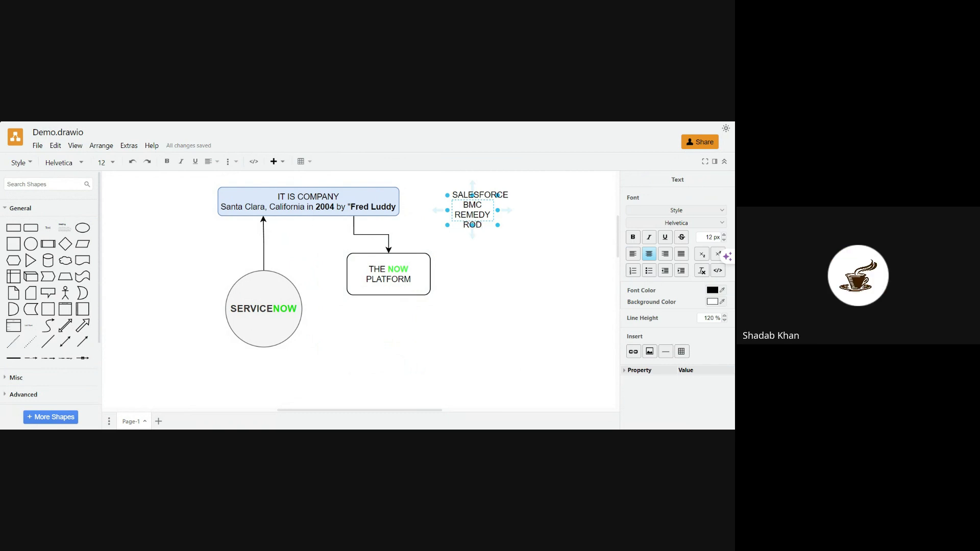
left_click(476, 258)
Enlarge the SALESFORCE text element downward and to the right so that BMC REMEDY fits on one line.
left_click(470, 210)
left_click_drag(472, 225, 472, 268)
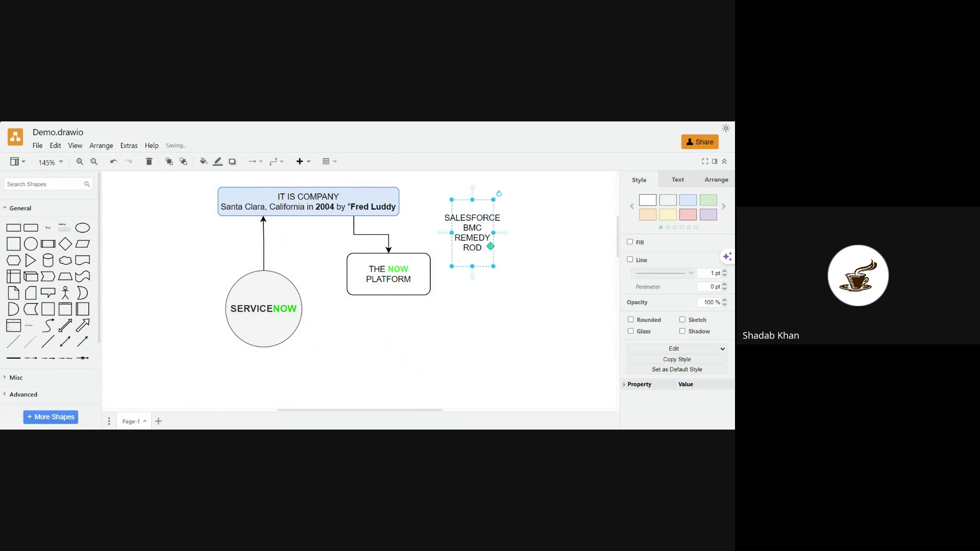
left_click_drag(494, 233, 545, 234)
Format the lines SALESFORCE, BMC REMEDY and ROD as a bulleted list.
double_click(518, 242)
left_click(520, 245)
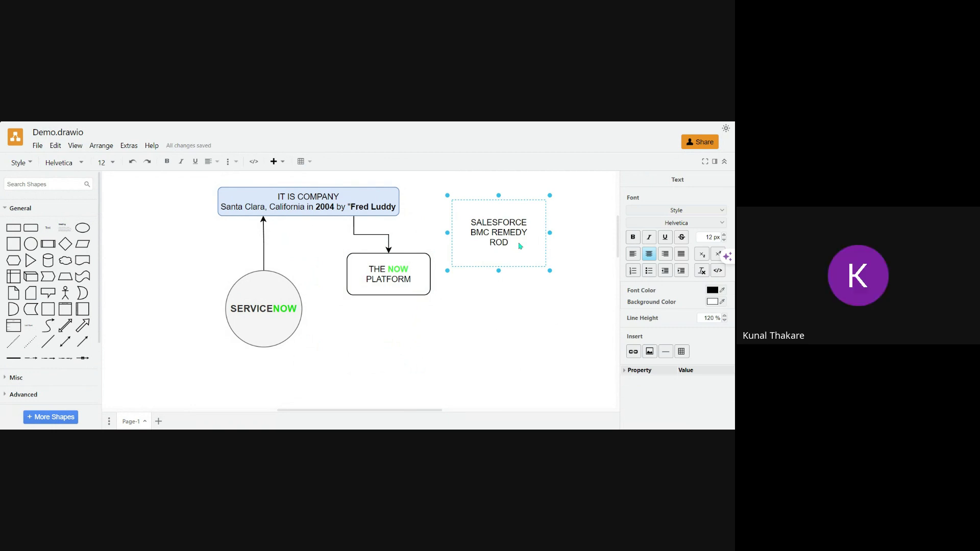
key("ctrl+a")
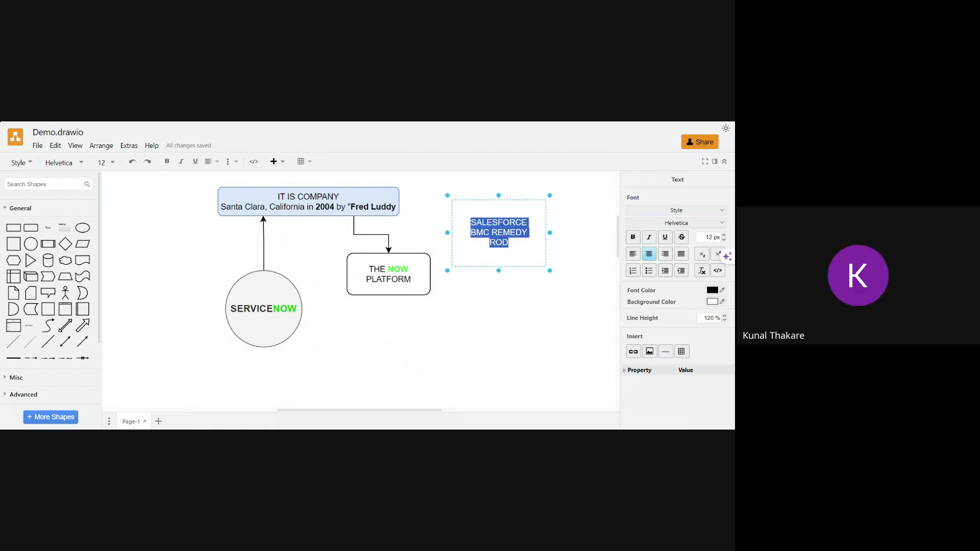
left_click(649, 272)
Try to bring ROD next to its bullet by redoing its line break, and add an empty bullet below it.
left_click(508, 249)
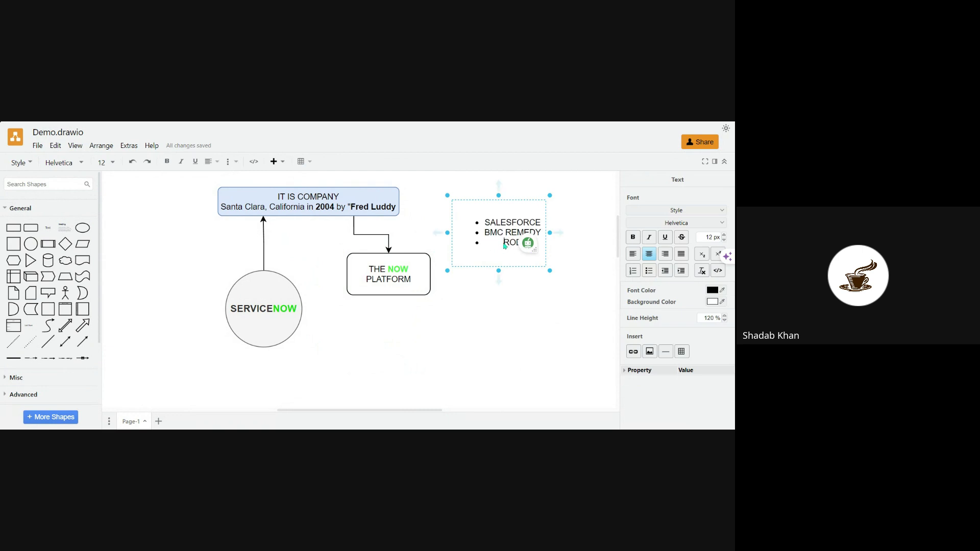
key("BackSpace")
key("BackSpace")
key("BackSpace")
key("Return")
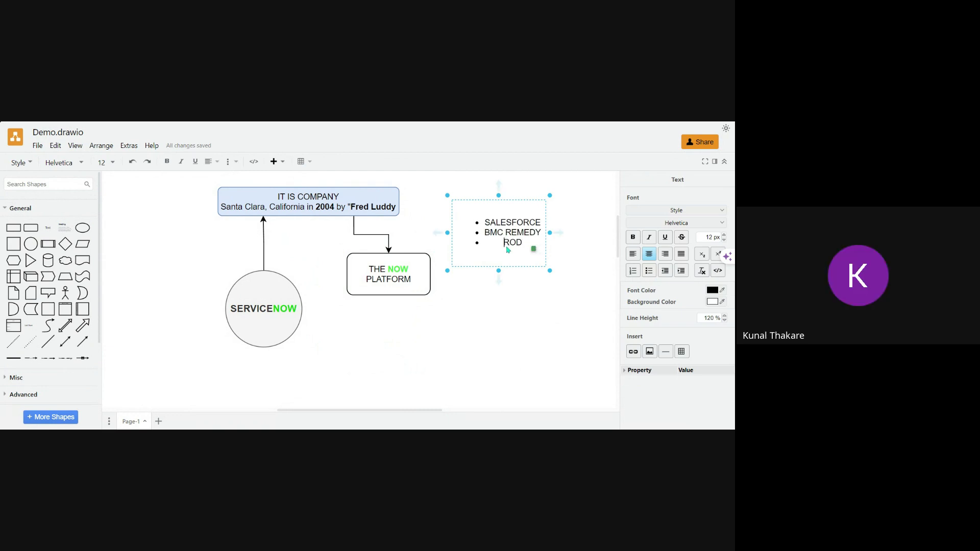
key("End")
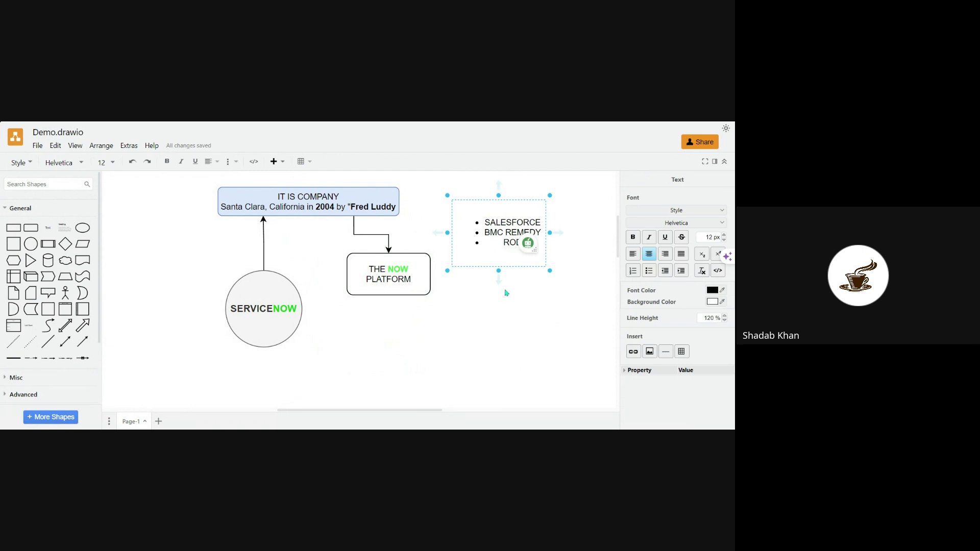
key("Return")
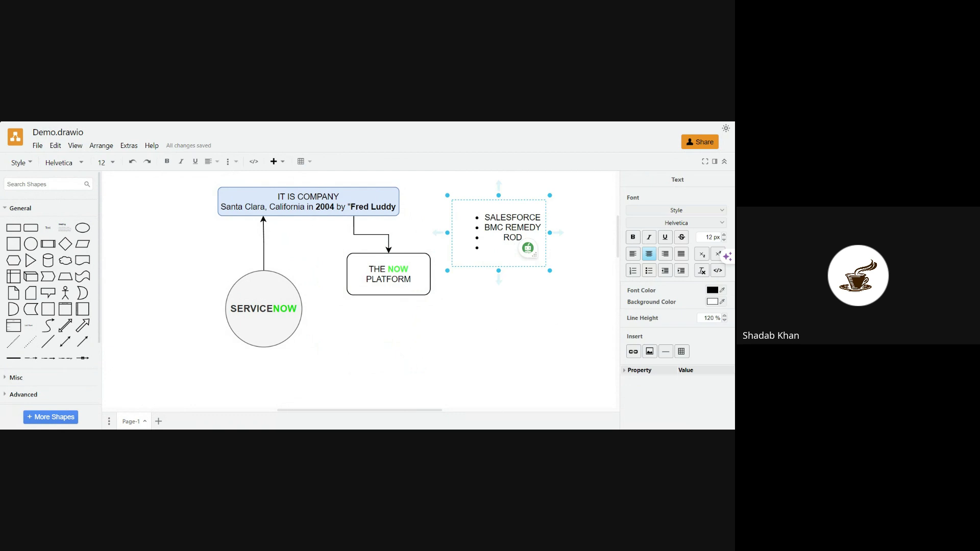
Move the THE NOW PLATFORM box left until its arrow runs straight down, and bring the SALESFORCE list closer to it.
left_click_drag(388, 275, 352, 279)
left_click_drag(352, 280, 353, 281)
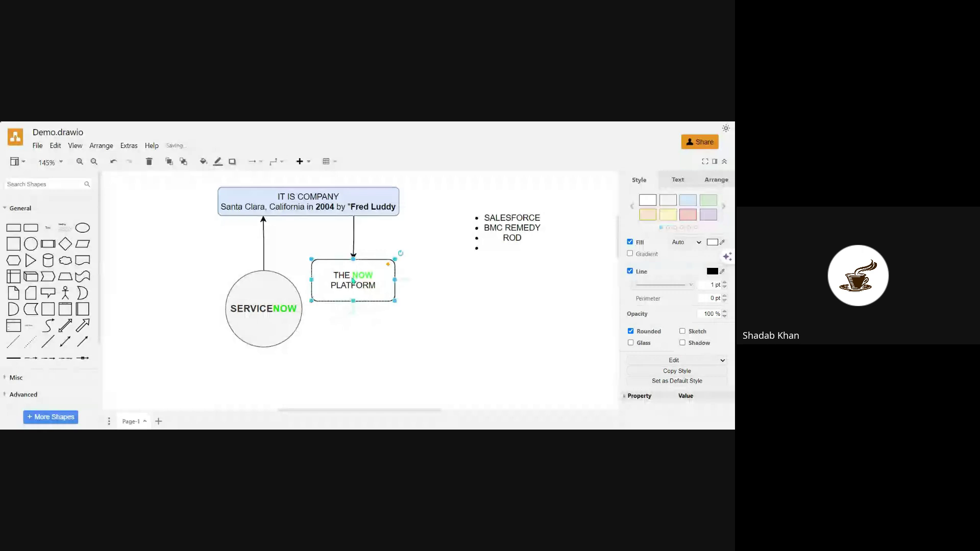
left_click(447, 305)
left_click_drag(493, 235, 471, 244)
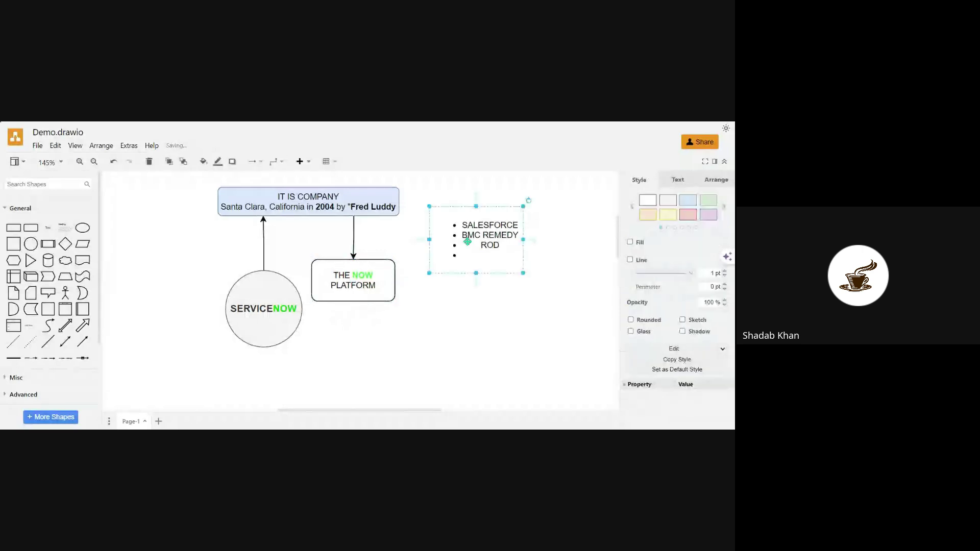
double_click(482, 249)
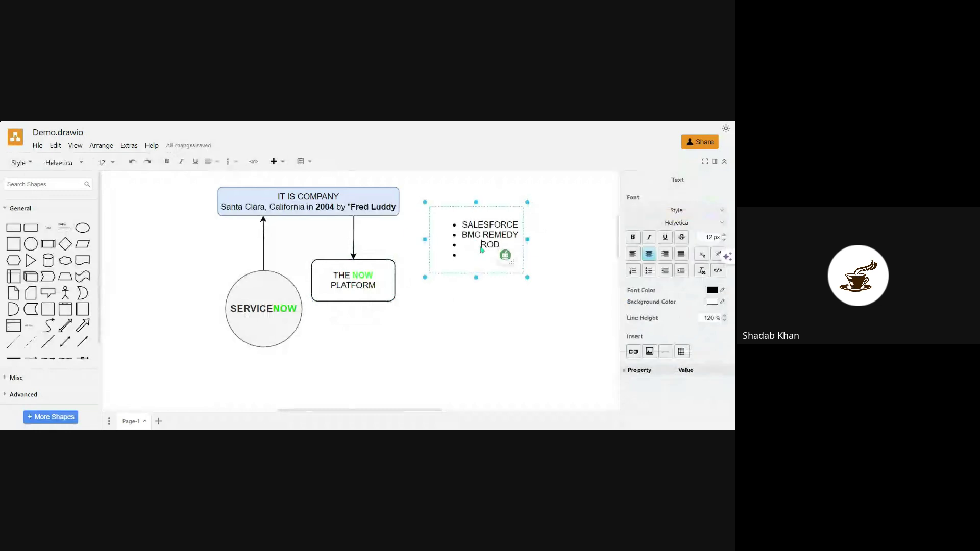
key("BackSpace")
key("Return")
left_click(664, 274)
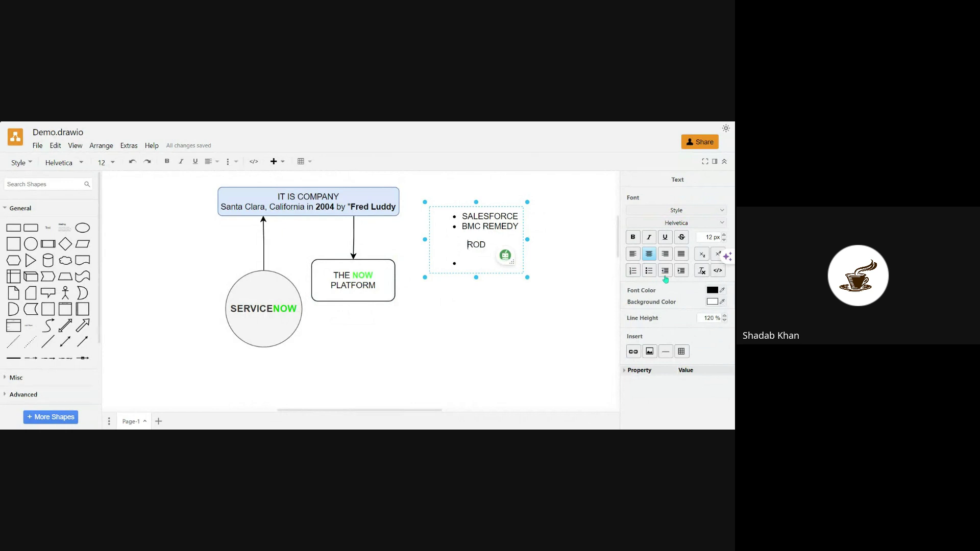
key("ctrl+z")
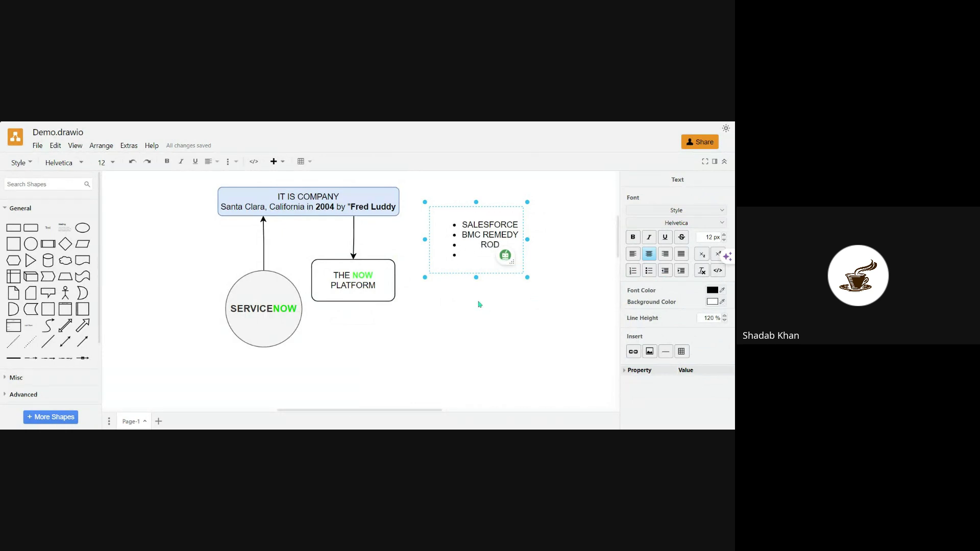
Enter JIRA in the empty last bullet of the list.
type("JIRA")
left_click(462, 296)
left_click(474, 232)
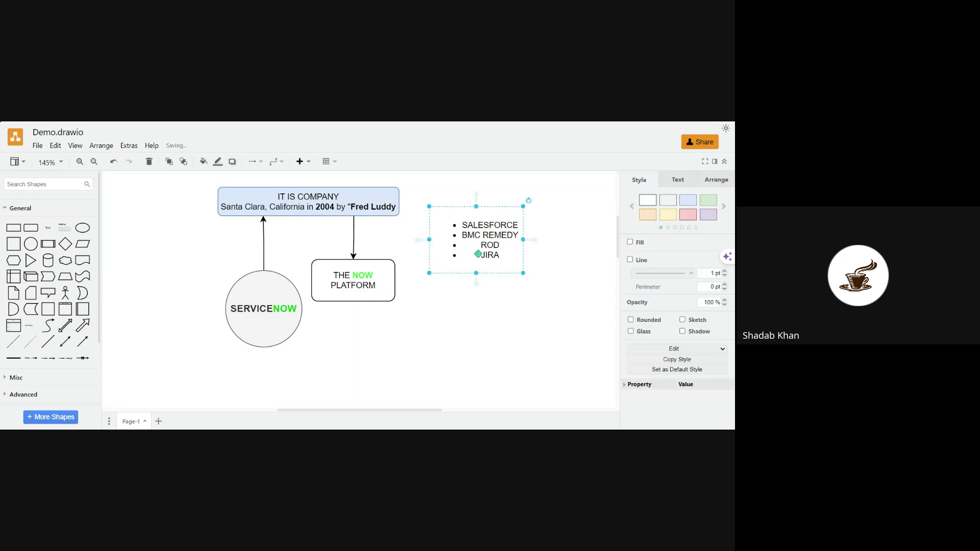
left_click(495, 323)
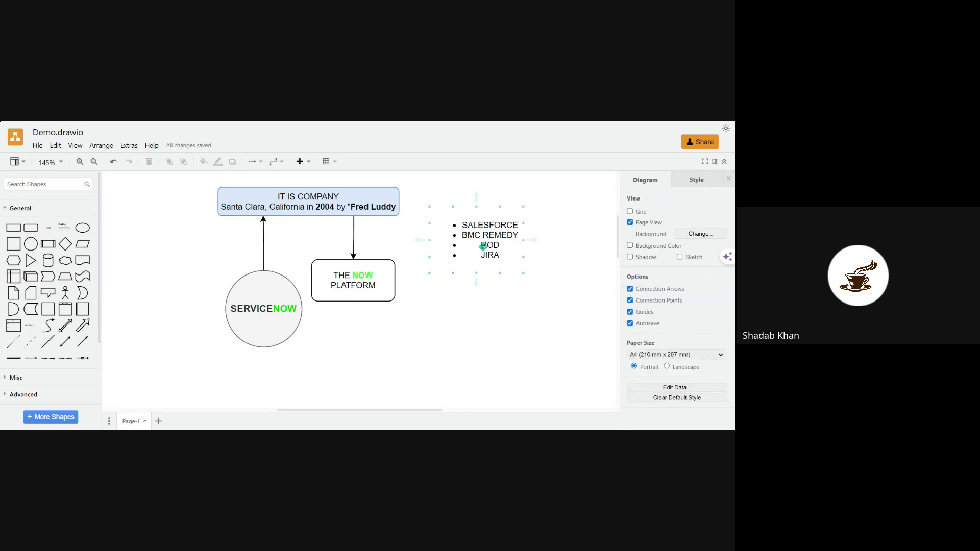
Try to realign ROD with its bullet by merging it into the BMC REMEDY line and splitting it off again.
double_click(485, 251)
left_click(482, 245)
key("BackSpace")
key("BackSpace")
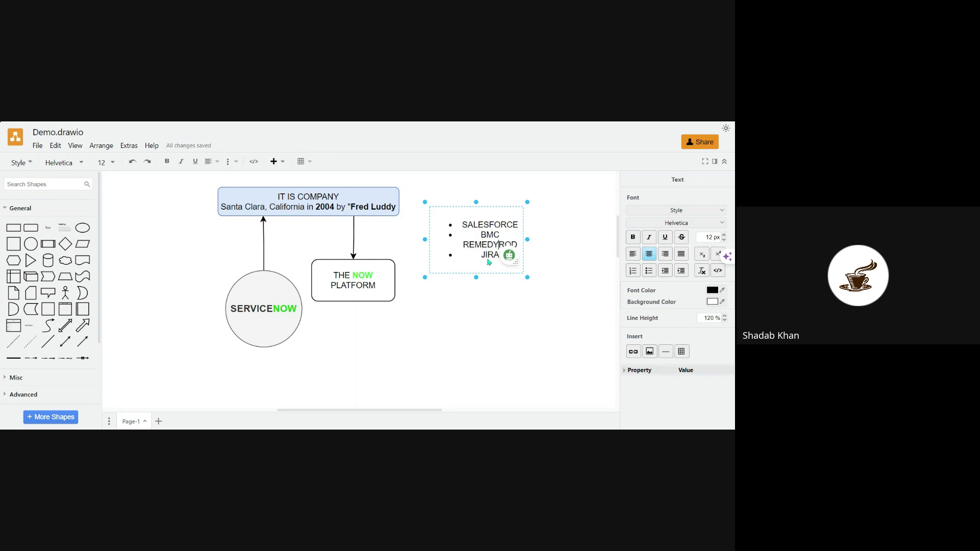
type("Y")
key("Return")
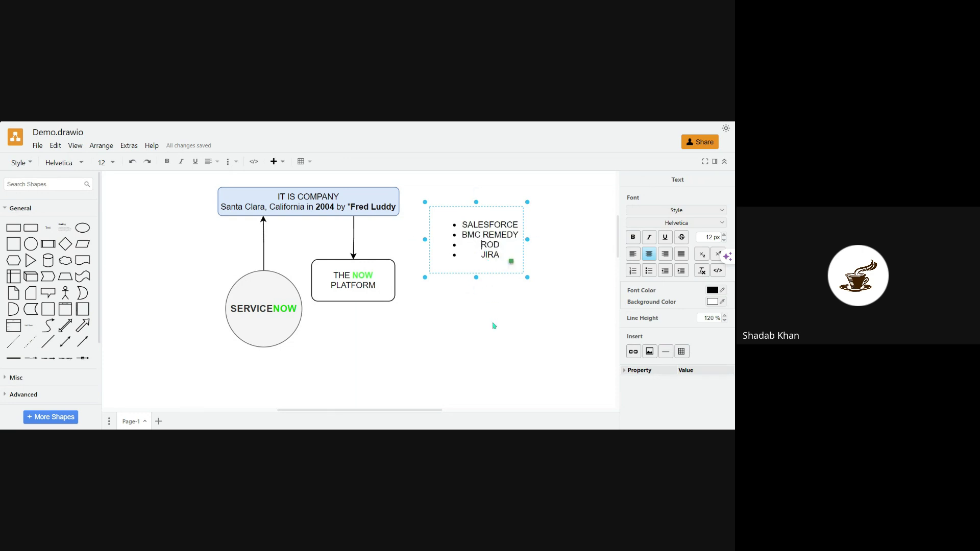
Copy the whole bulleted list, delete it and paste it back as plain text lines.
key("ctrl+a")
key("ctrl+c")
key("BackSpace")
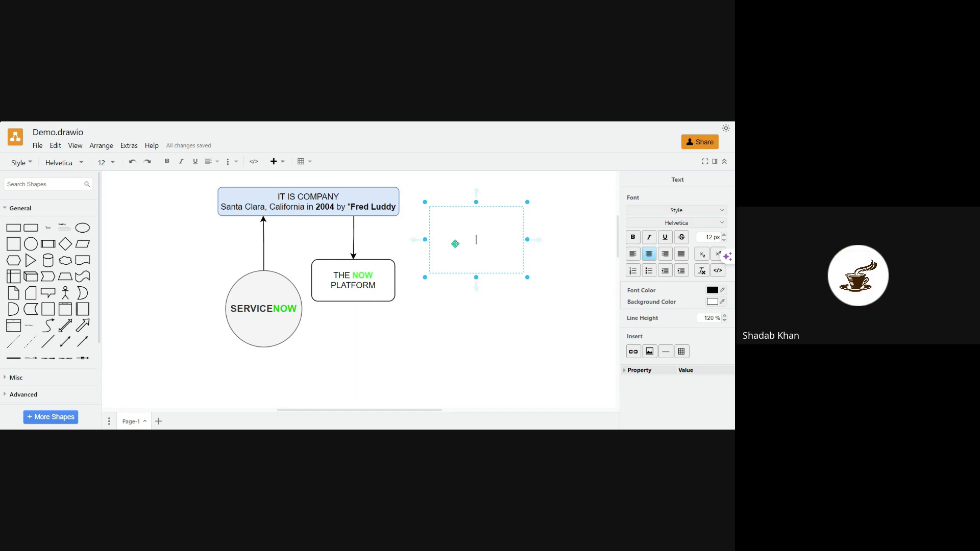
key("ctrl+v")
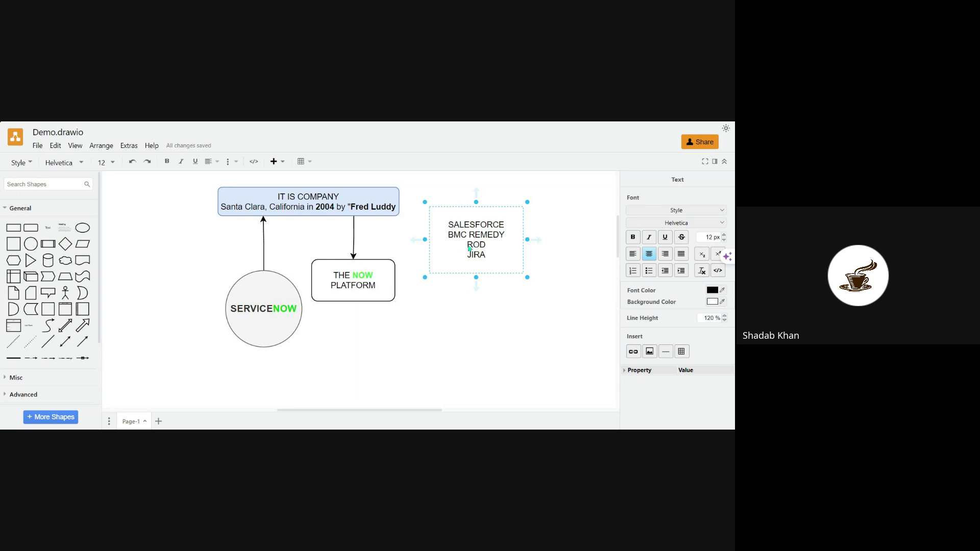
Format the SALESFORCE, BMC REMEDY, ROD and JIRA lines together as a numbered list.
left_click(469, 247)
key("BackSpace")
key("Return")
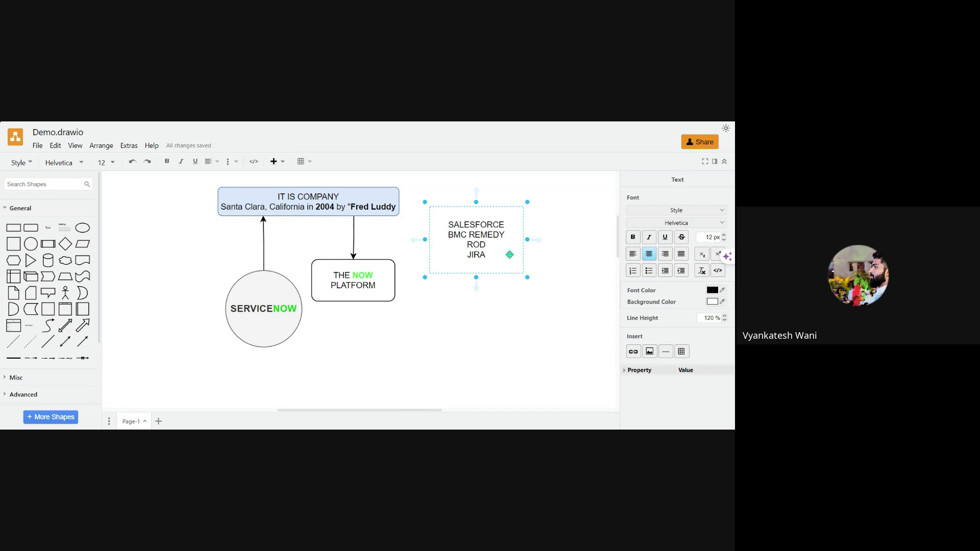
key("ctrl+a")
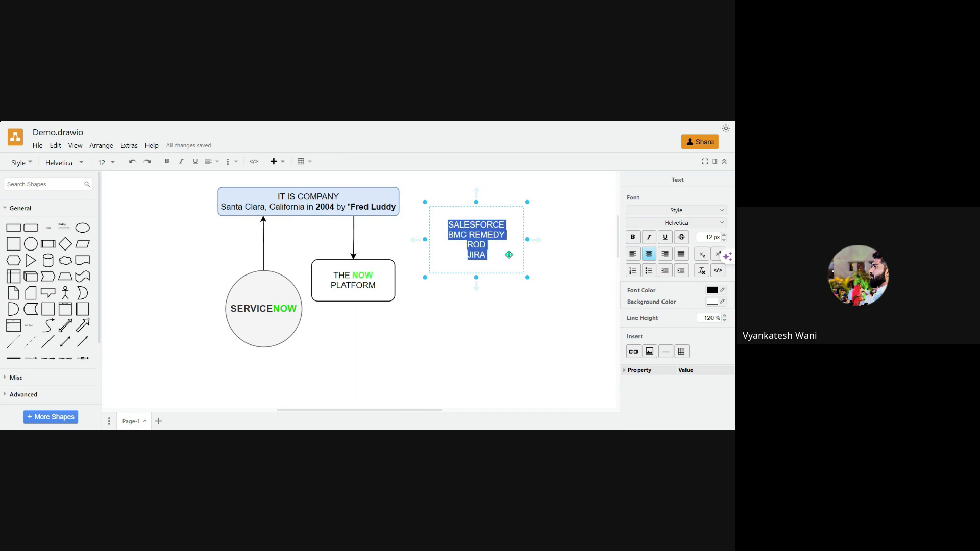
left_click(634, 276)
left_click(465, 310)
Cut the numbered list out of its text box and delete the emptied text box.
left_click(470, 246)
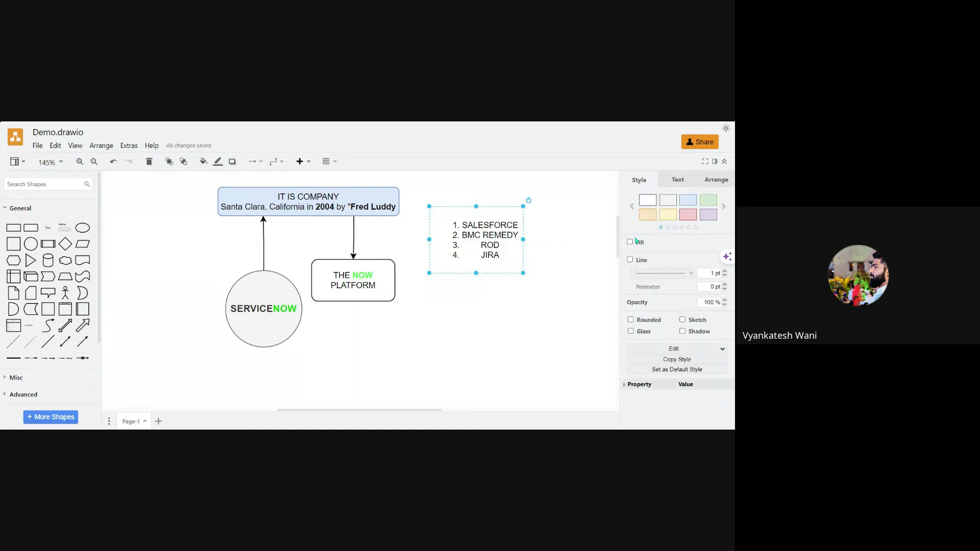
double_click(498, 255)
key("BackSpace")
left_click(477, 309)
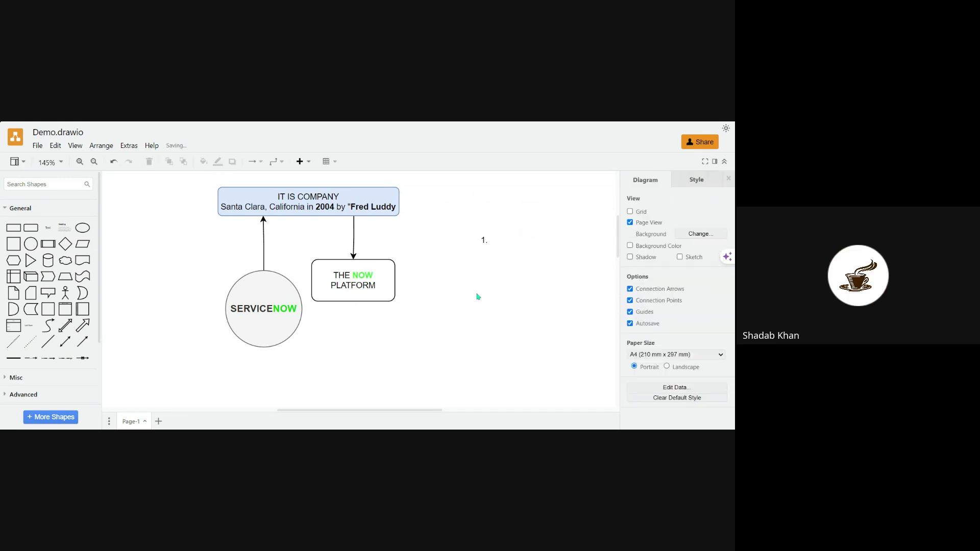
double_click(485, 248)
left_click(480, 309)
key("Delete")
Add a hexagon beside the company box and paste the numbered list of SALESFORCE, BMC REMEDY, ROD and JIRA into it.
left_click(14, 261)
left_click_drag(380, 284, 504, 234)
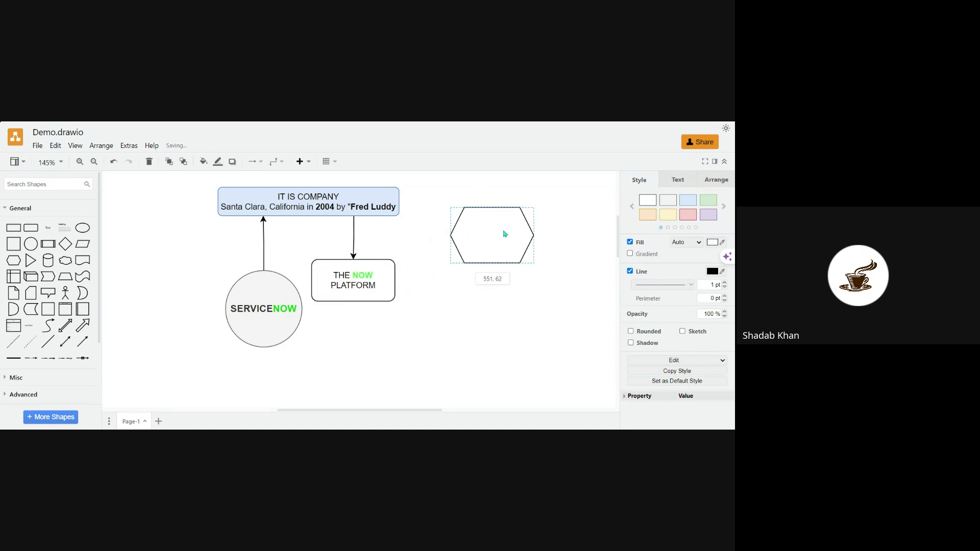
double_click(504, 234)
type("1. SALESFORCE 2. BMC REMEDY 3. ROD 4. JIRA")
left_click(506, 283)
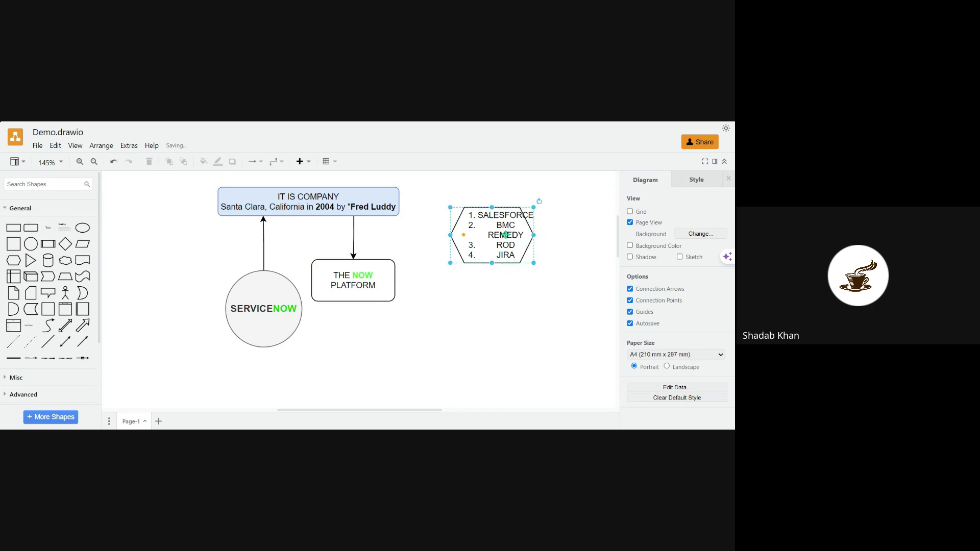
Widen the hexagon so BMC REMEDY fits on one line, and shift it slightly left.
left_click(534, 236)
left_click_drag(534, 235, 492, 234)
left_click(552, 285)
double_click(484, 225)
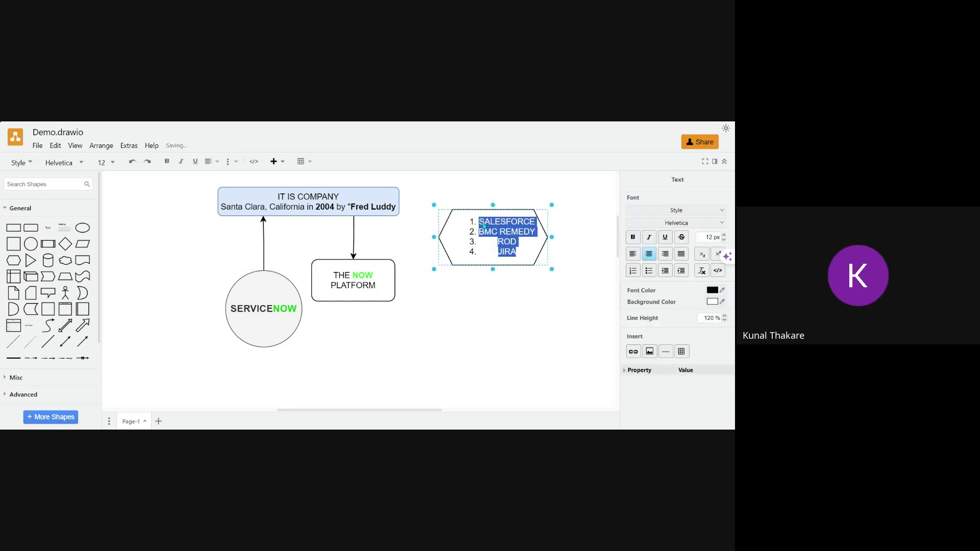
left_click(480, 307)
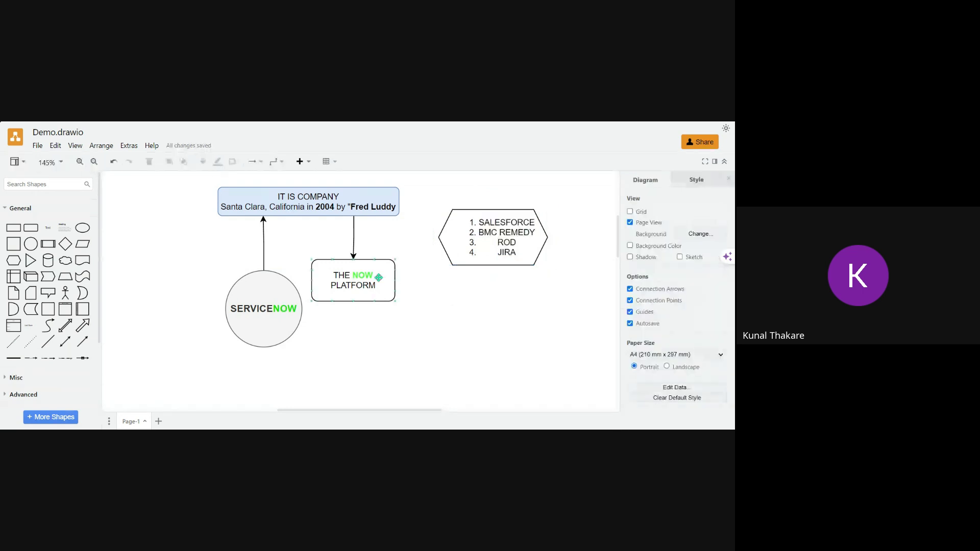
Connect the right side of THE NOW PLATFORM box to the hexagon's left corner with an arrow.
left_click(388, 278)
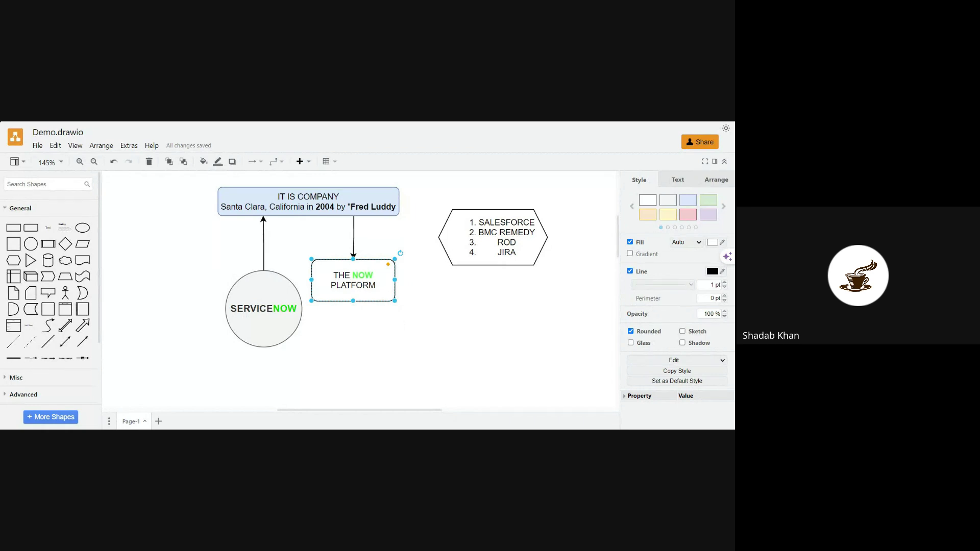
left_click(423, 343)
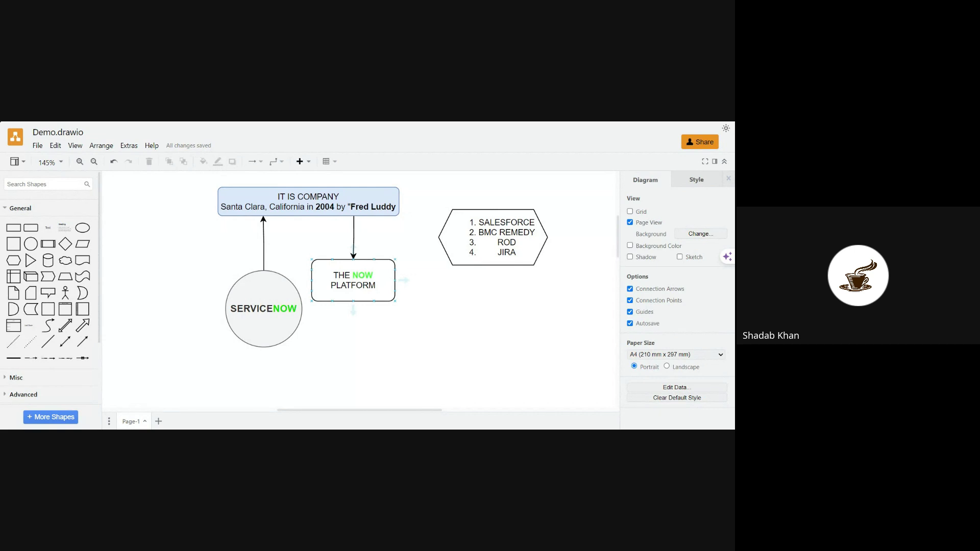
left_click(357, 286)
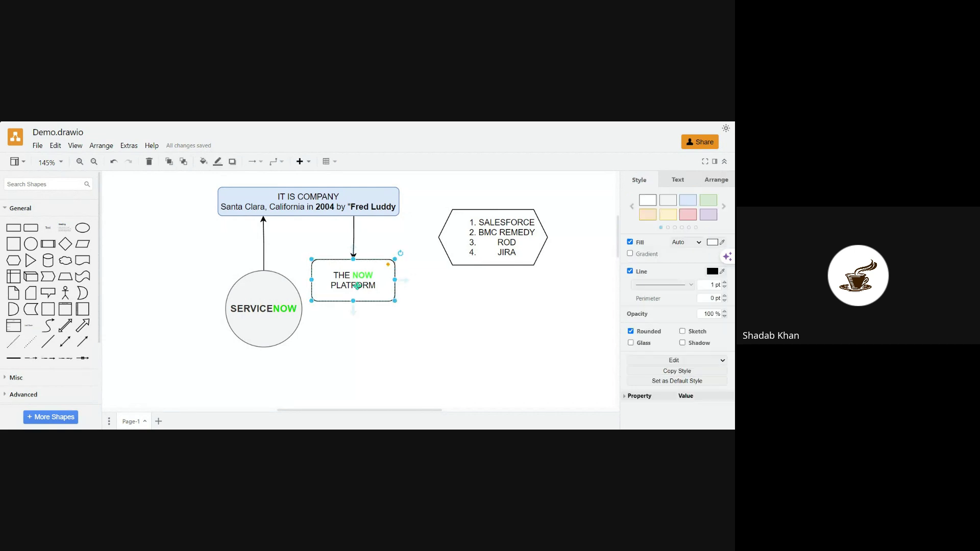
left_click(507, 228)
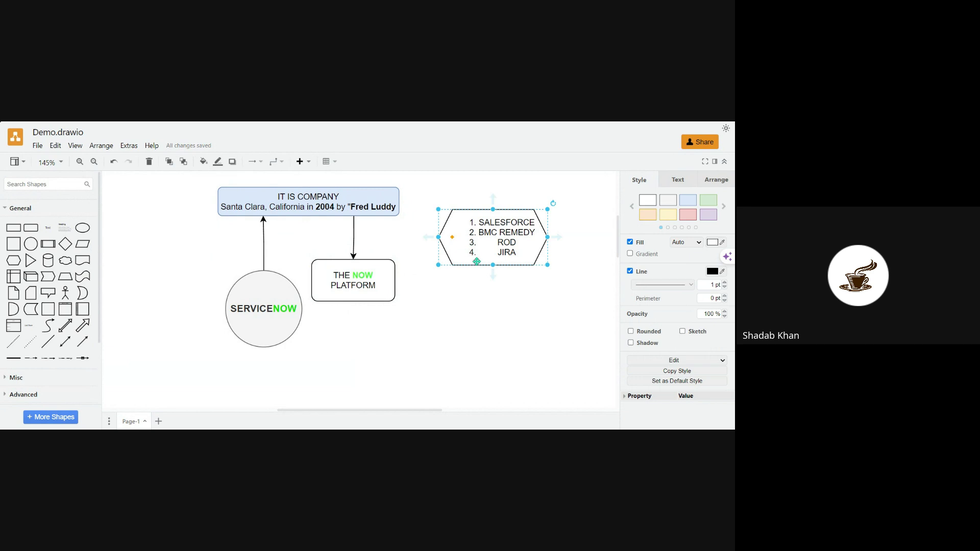
left_click_drag(396, 271, 439, 237)
Insert COMPETOTRS OF SNOW as a new first line above SALESFORCE in the hexagon's list.
left_click(500, 226)
double_click(500, 226)
left_click(478, 224)
key("Return")
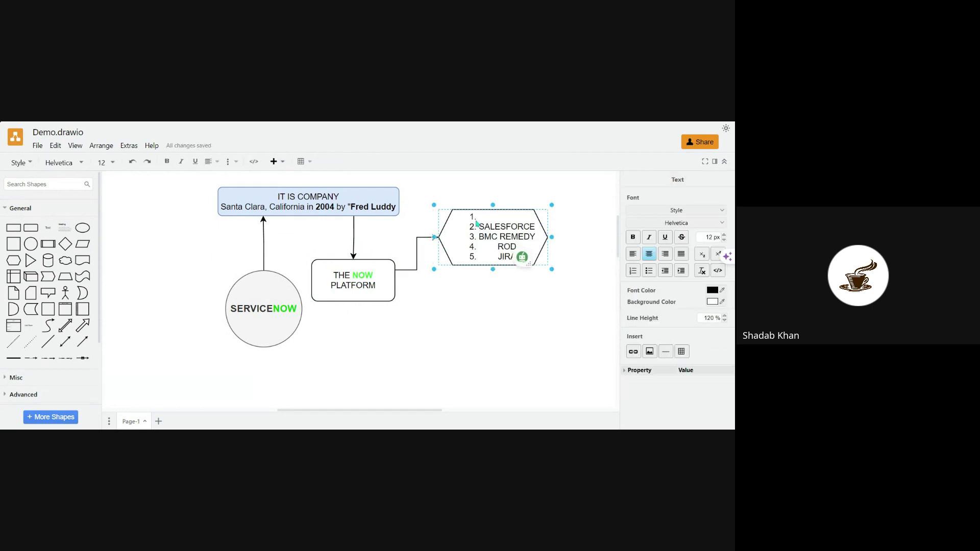
type("COMPETOTRS PF")
key("BackSpace")
type("OF S")
key("BackSpace")
key("BackSpace")
key("BackSpace")
key("BackSpace")
key("BackSpace")
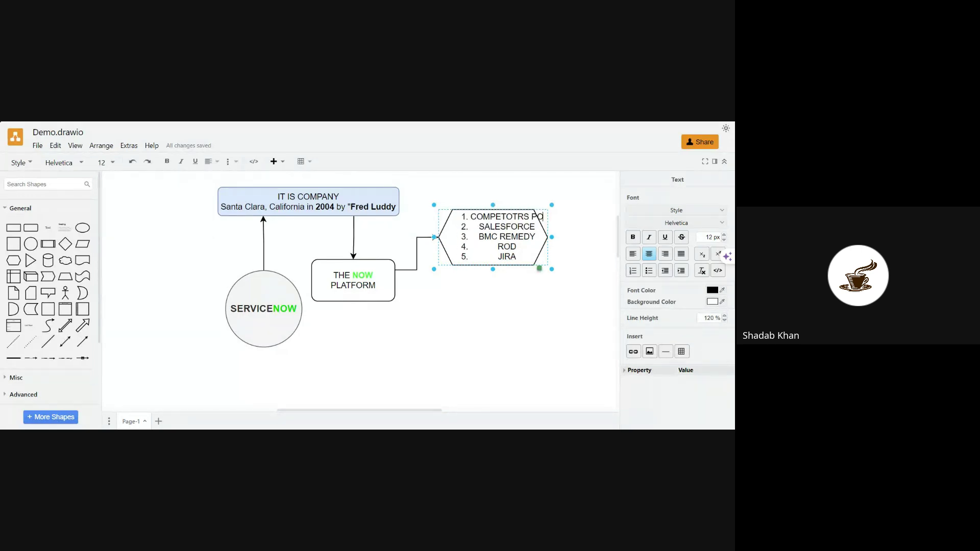
type("OF SNOW")
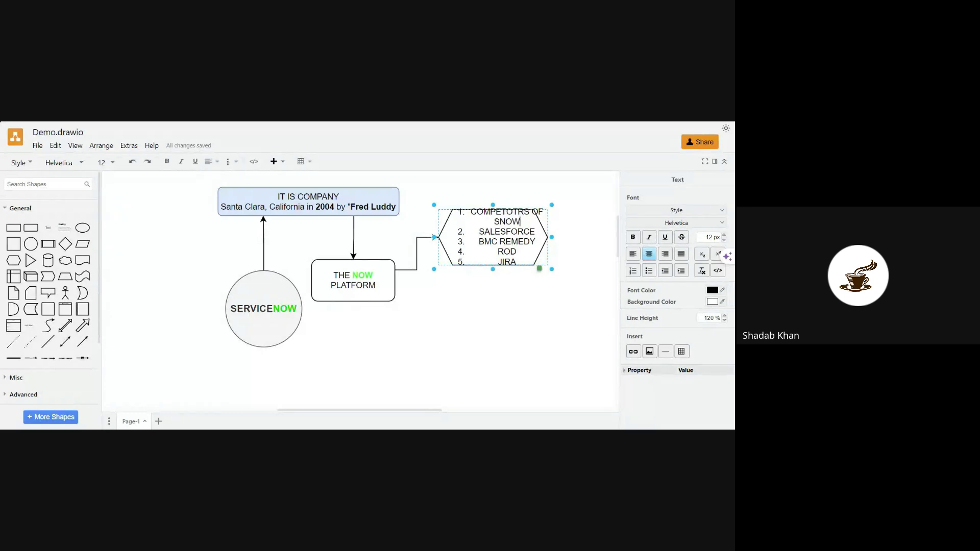
Extend the hexagon upward and to the right until the heading fits on one line, and move it slightly left.
left_click(508, 341)
left_click(496, 211)
left_click_drag(494, 210, 494, 194)
left_click_drag(548, 229, 603, 228)
left_click(579, 285)
left_click(506, 214)
double_click(493, 212)
left_click(489, 211)
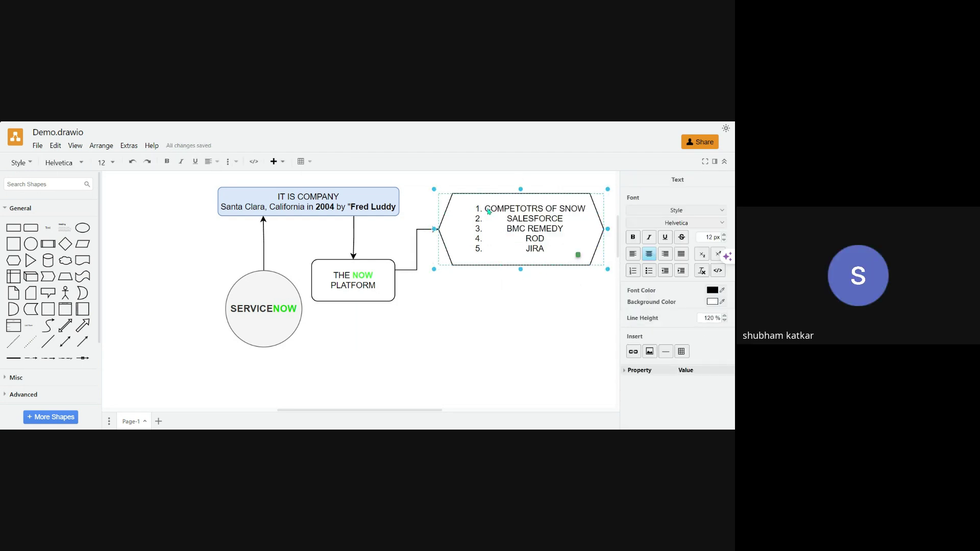
left_click(502, 303)
left_click(501, 304)
left_click_drag(508, 231, 499, 229)
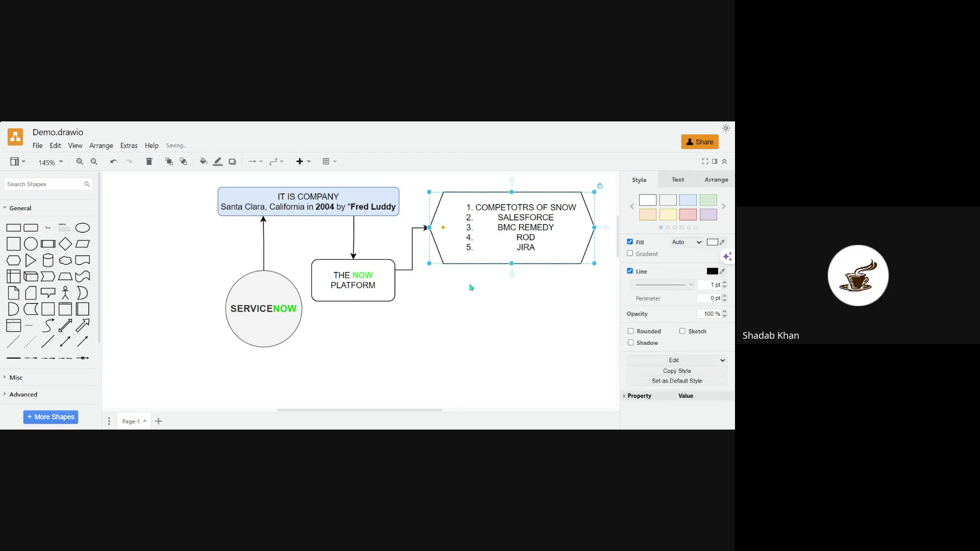
left_click(471, 287)
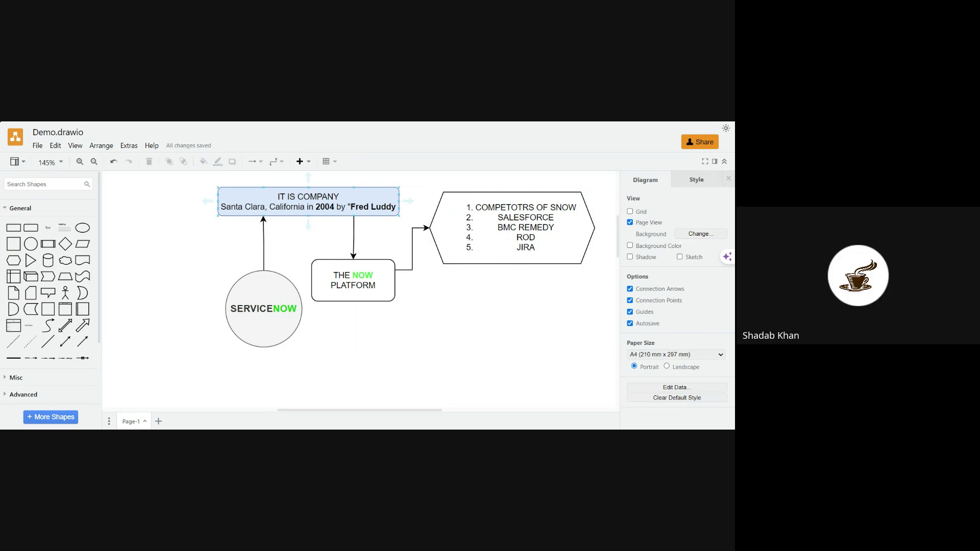
Add SERVICE MANAGER as a new list item below JIRA in the hexagon.
double_click(543, 246)
left_click(544, 243)
key("Return")
type("SERV")
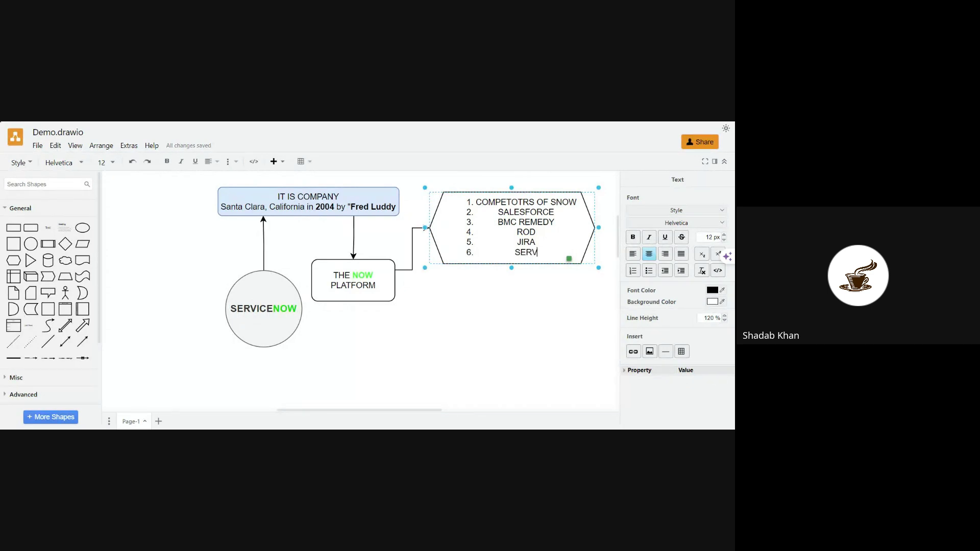
type("ICE MANAGER")
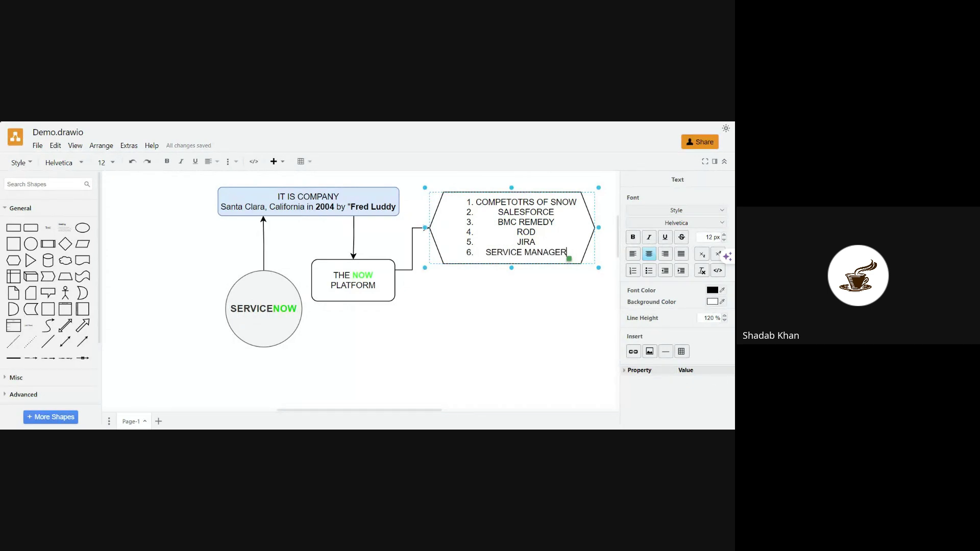
left_click(486, 286)
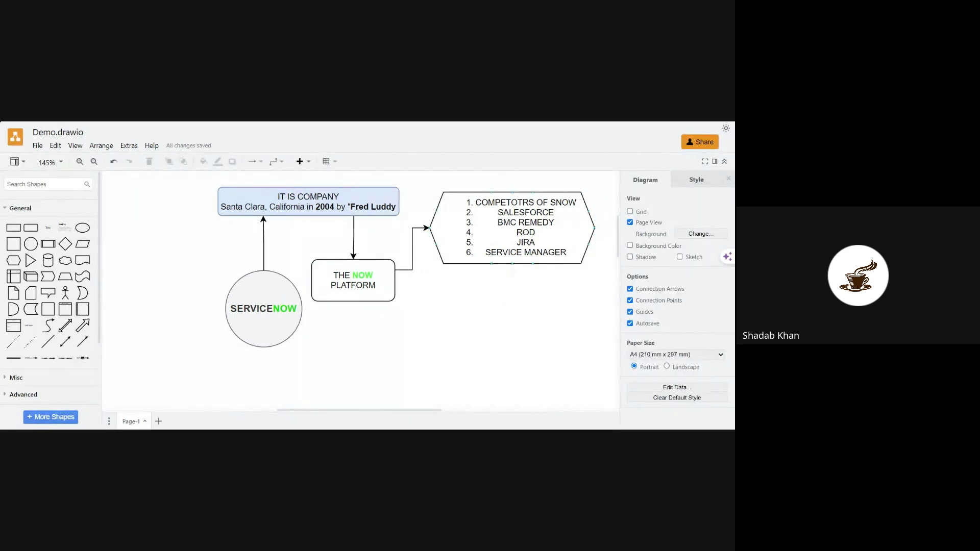
Add FRSHDESK as a new last item below SERVICE MANAGER in the hexagon's list.
left_click(557, 249)
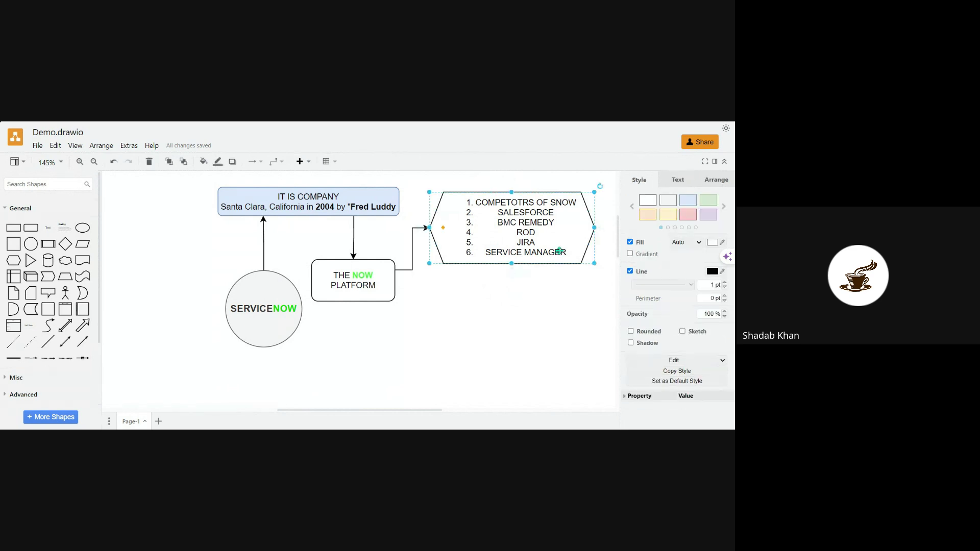
double_click(561, 252)
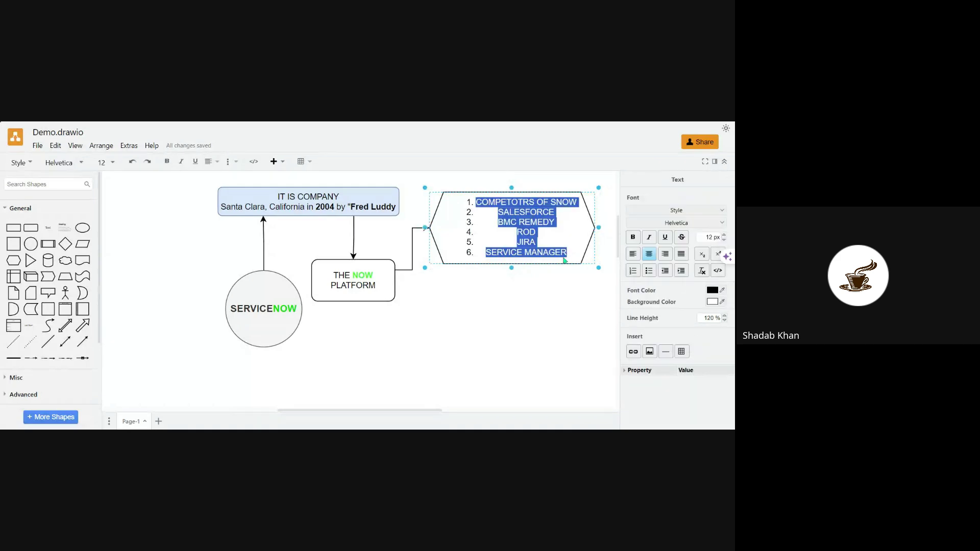
left_click(523, 243)
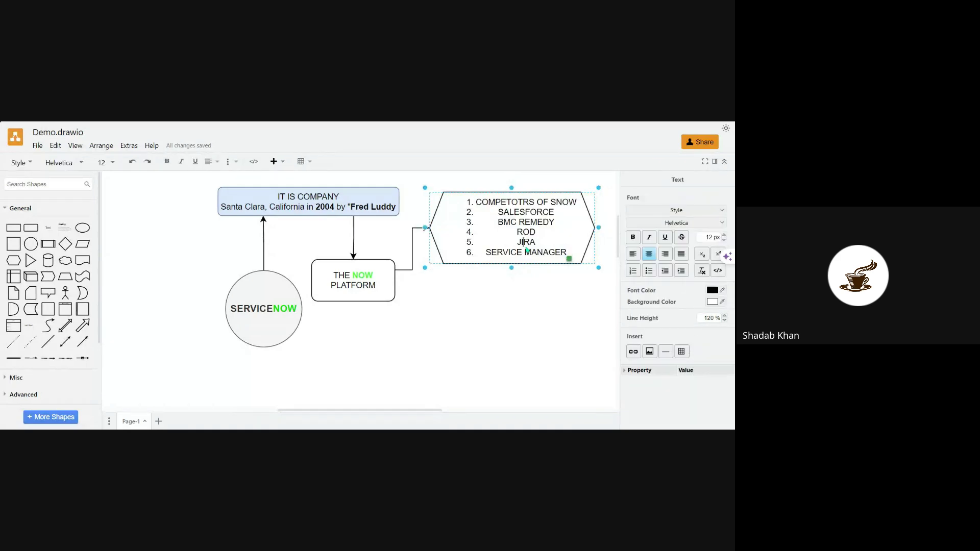
key("Right")
key("Right")
key("Right")
key("Right")
key("Right")
key("Right")
key("Right")
key("Return")
type("FRSHDESK")
left_click(538, 286)
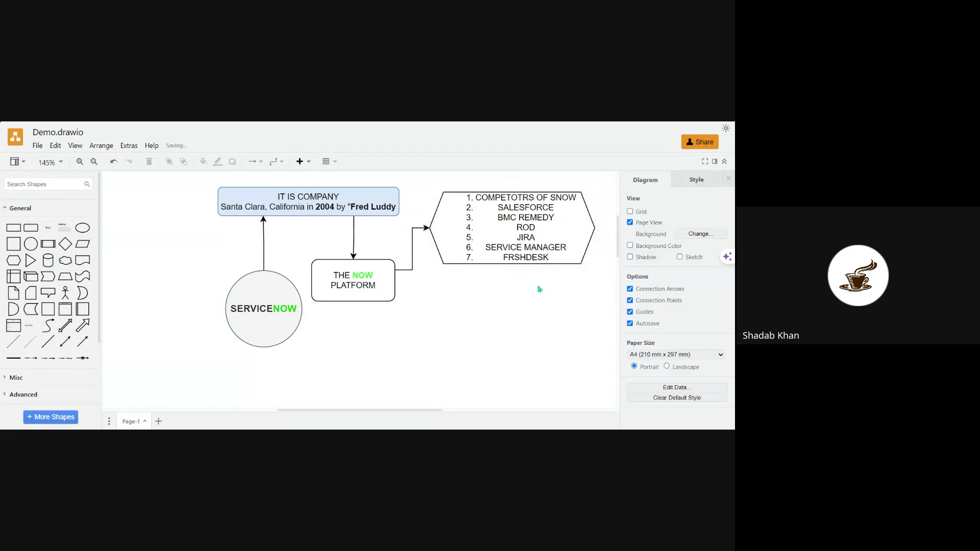
Replace the hexagon's numbered list with plain text lines, placing a row of dashes under the COMPETOTRS OF SNOW heading.
double_click(479, 214)
key("BackSpace")
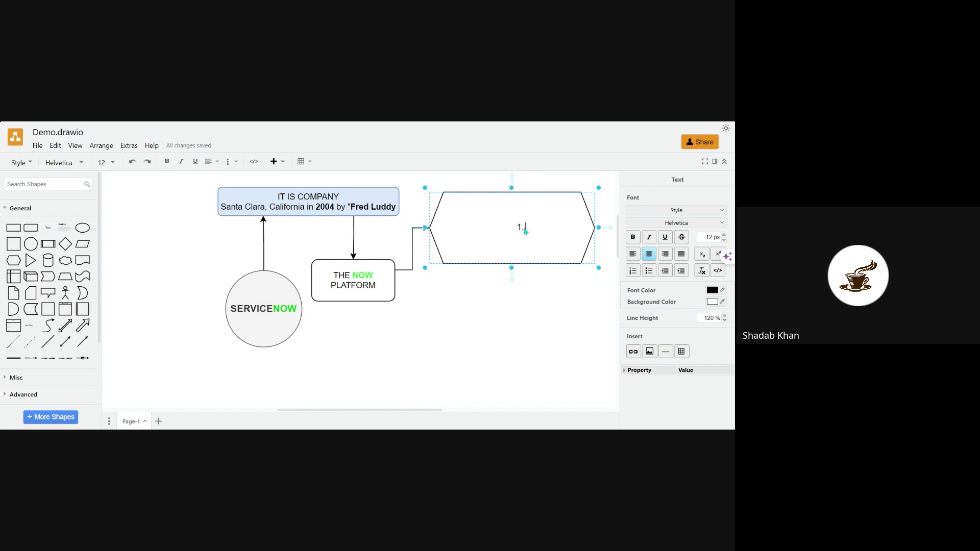
type("COMPETOTRS OF SNOW -------------------- SALESFORCE BMC REMEDY ROD JIRA SERVICE MANAGER FRSHDESK")
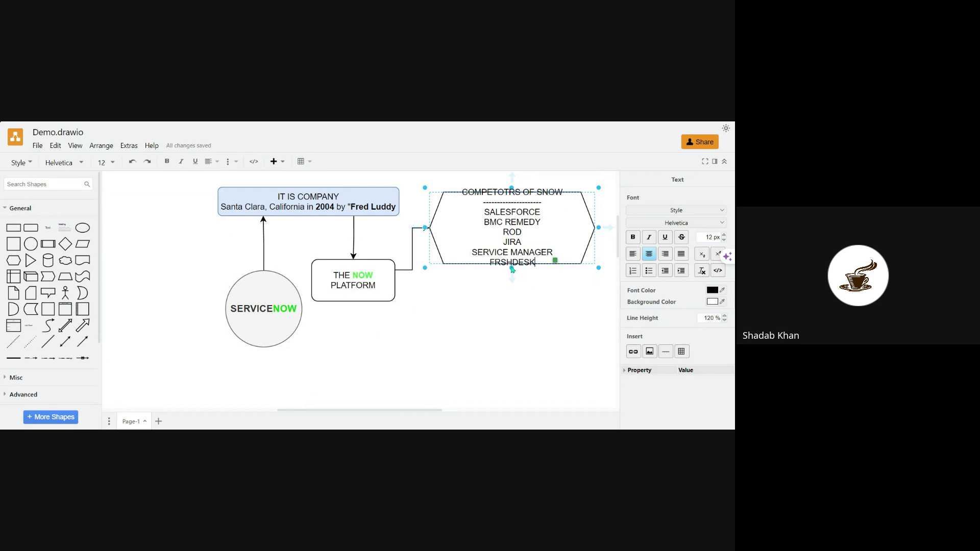
Extend the hexagon downward and slightly to the right so all the text lines fit inside.
left_click(490, 314)
left_click(493, 222)
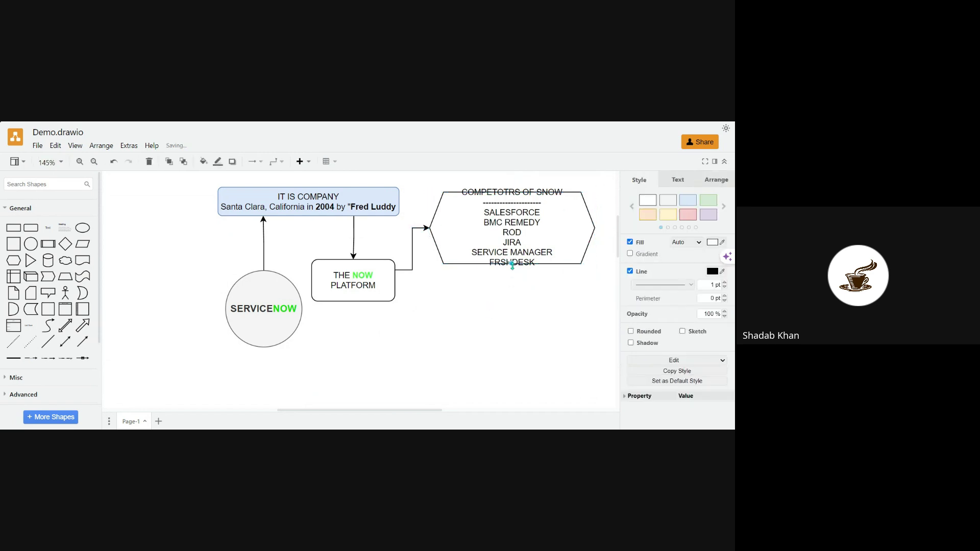
left_click_drag(512, 264, 511, 282)
left_click_drag(594, 236, 607, 236)
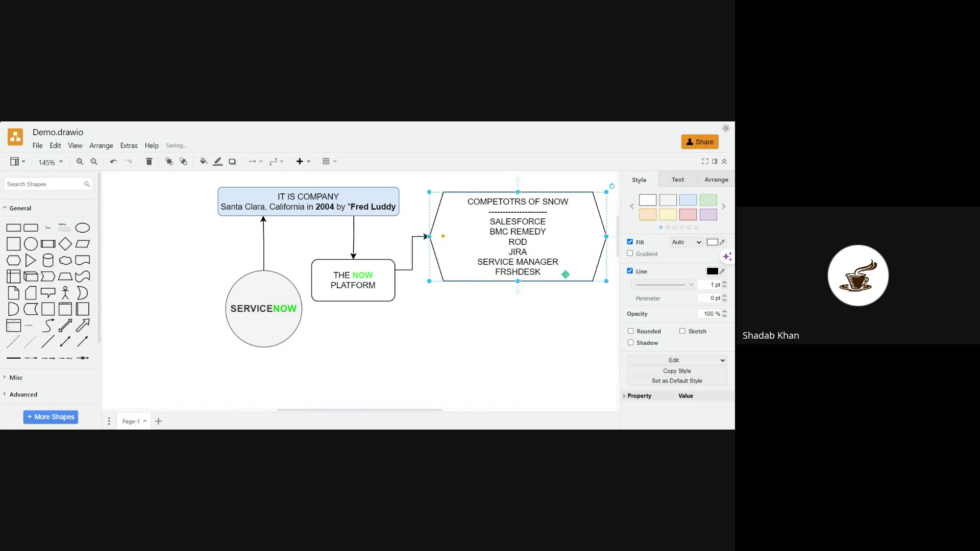
Turn the six lines from SALESFORCE to FRSHDESK into a bulleted list.
double_click(552, 264)
left_click_drag(552, 265, 489, 221)
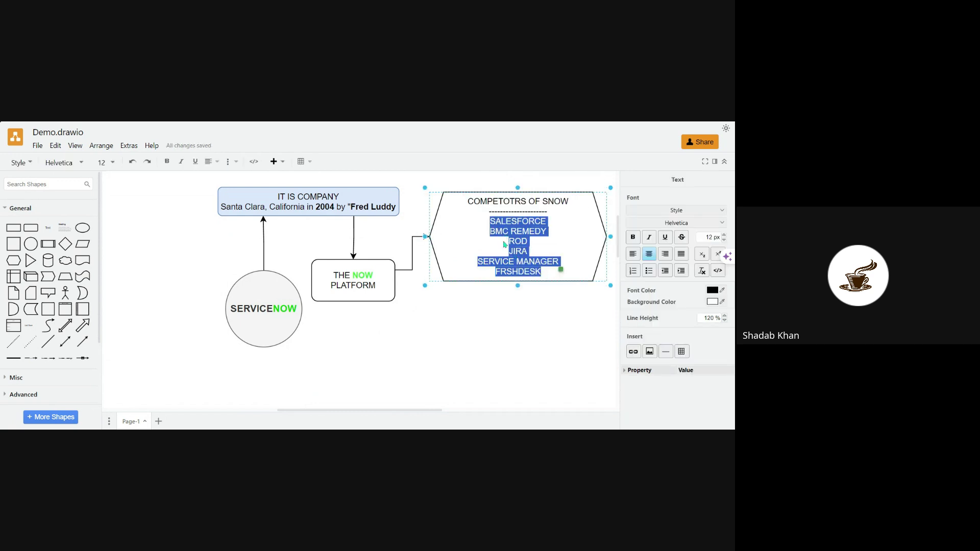
left_click(647, 275)
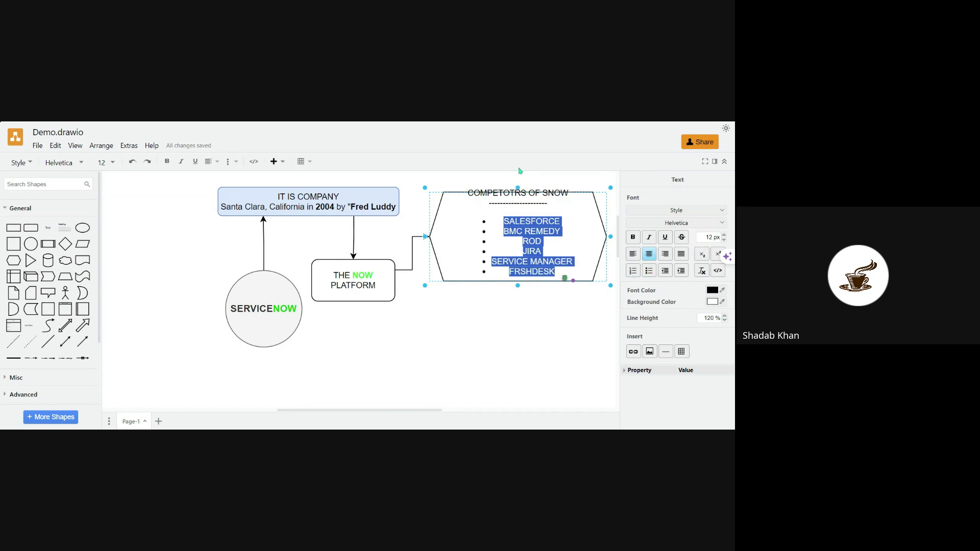
Reduce the font size of all the text in the hexagon slightly.
left_click(507, 263)
key("ctrl+a")
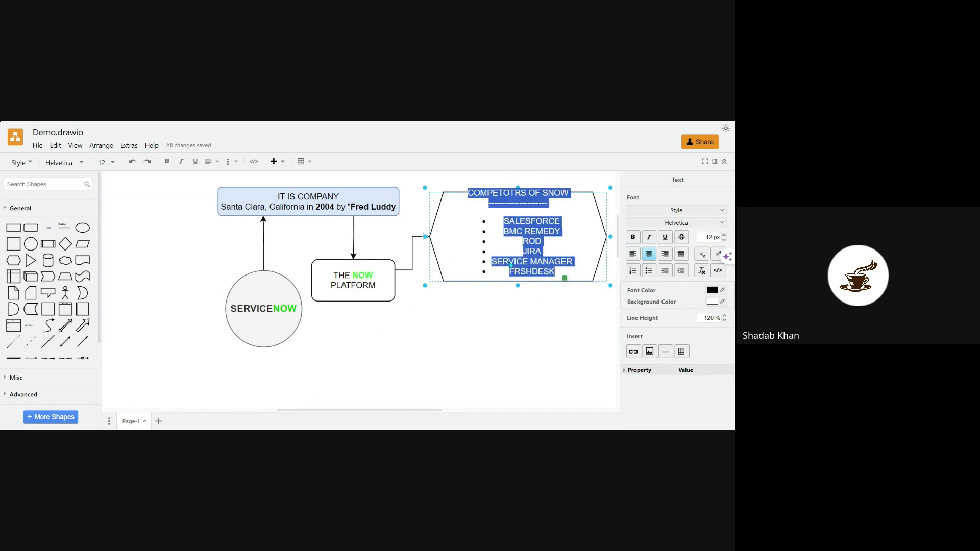
left_click(725, 239)
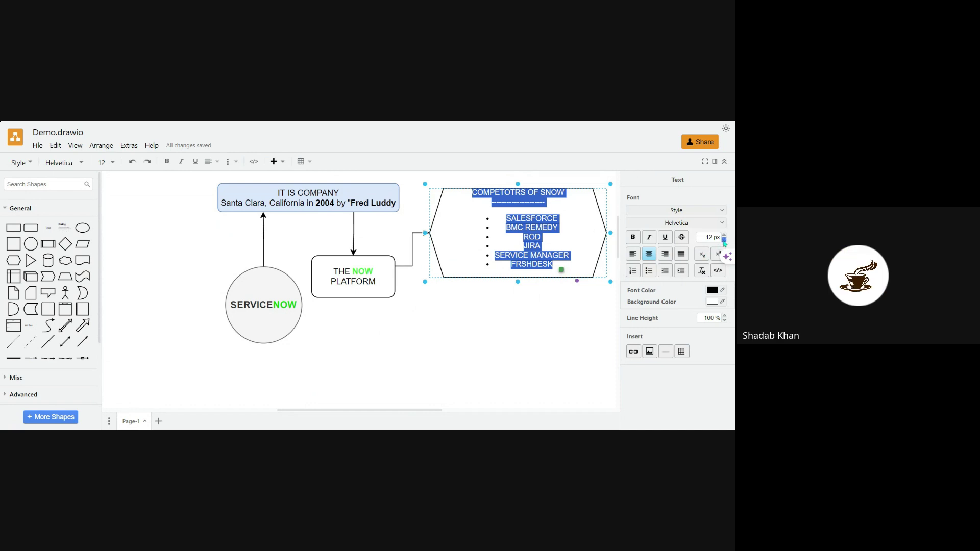
left_click(576, 310)
Move the hexagon slightly left and left-align all of its text.
left_click_drag(524, 226, 518, 229)
double_click(518, 229)
left_click(491, 212)
key("ctrl+a")
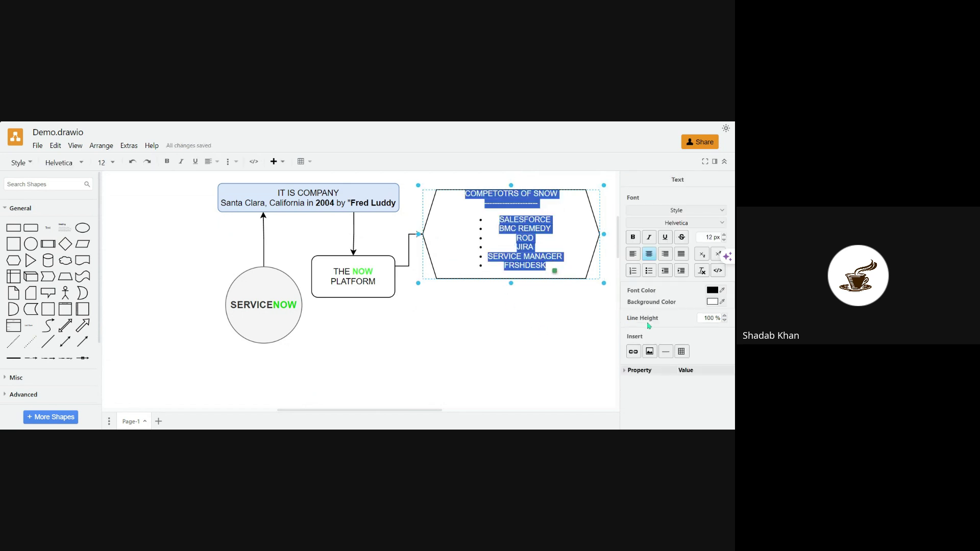
left_click(632, 254)
left_click(506, 311)
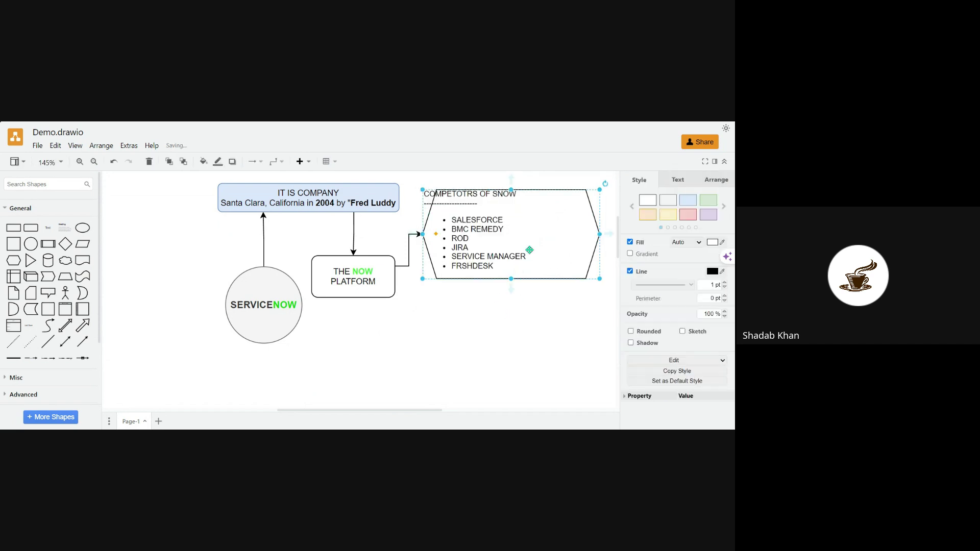
Narrow the competitors hexagon from its right side so it fits closely around the bulleted text.
left_click_drag(603, 234, 537, 234)
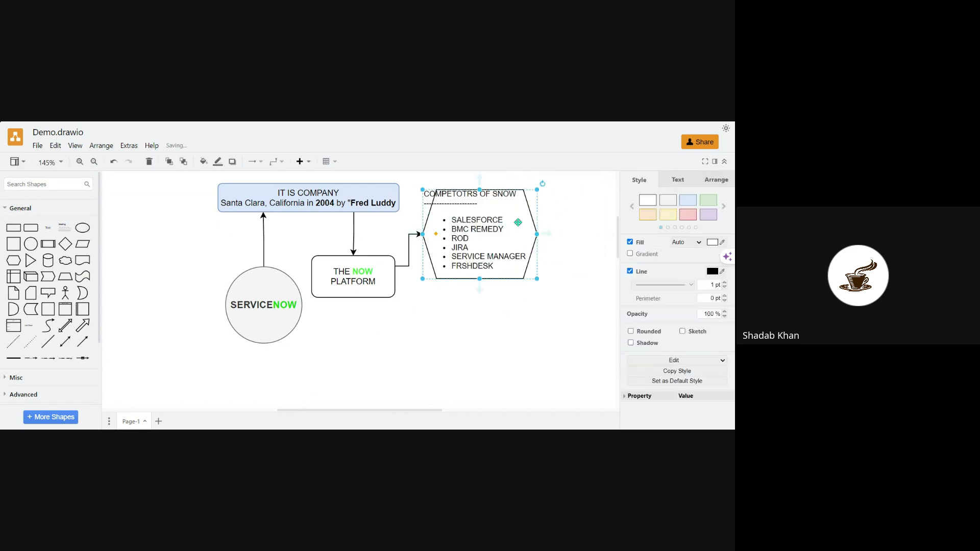
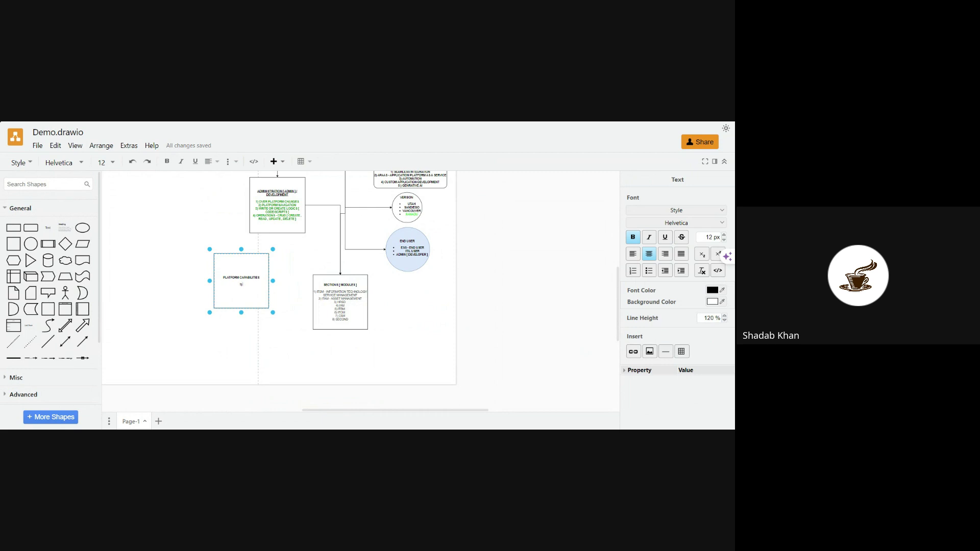
List 1) WORKKFLOWS, 2) FLOWS and 3) SERVER SIDE SCRIPTS under the heading in the PLATFORM CAPABILITIES box.
type("ORKKFLOWS")
key("Return")
type("2) FLOW")
key("Return")
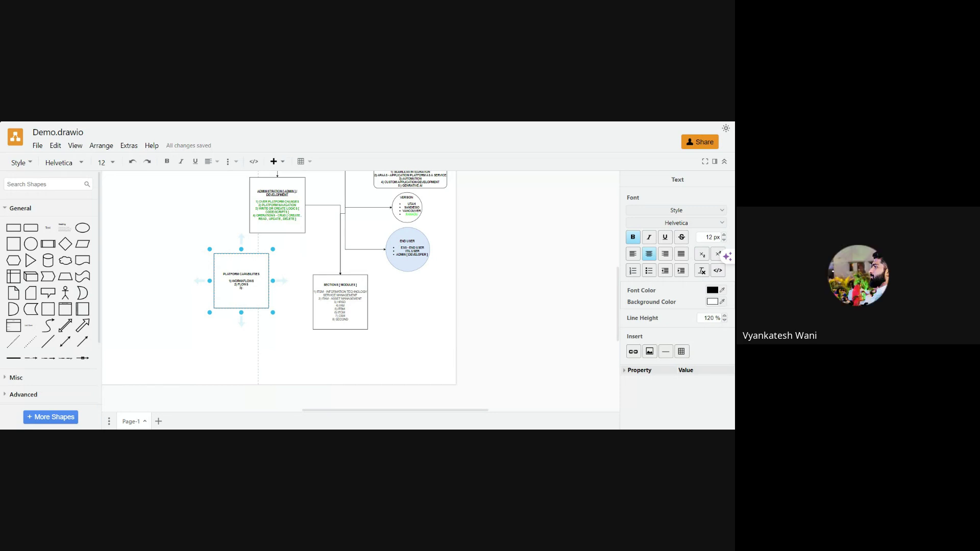
left_click(248, 287)
double_click(247, 290)
key("ctrl+b")
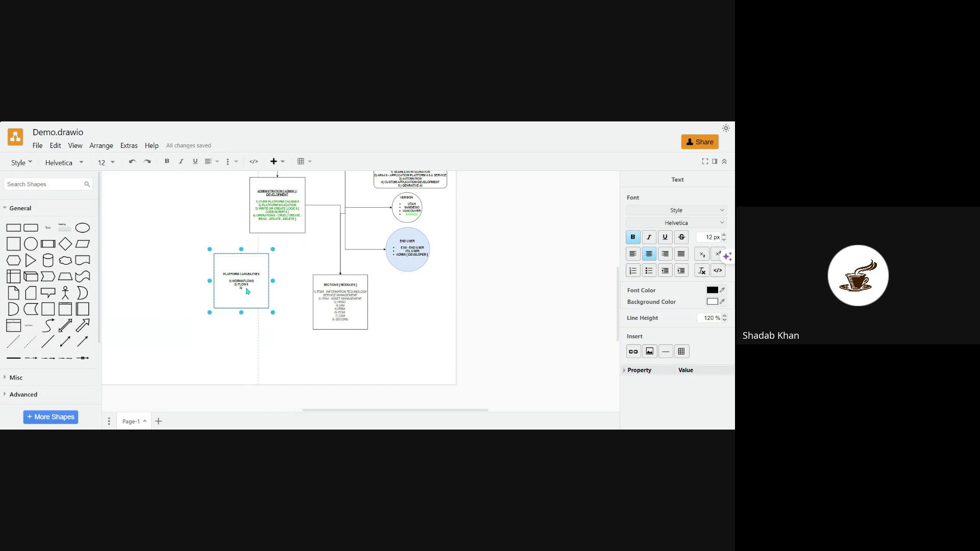
type("SERVER SIDE SCRIPTS")
key("Return")
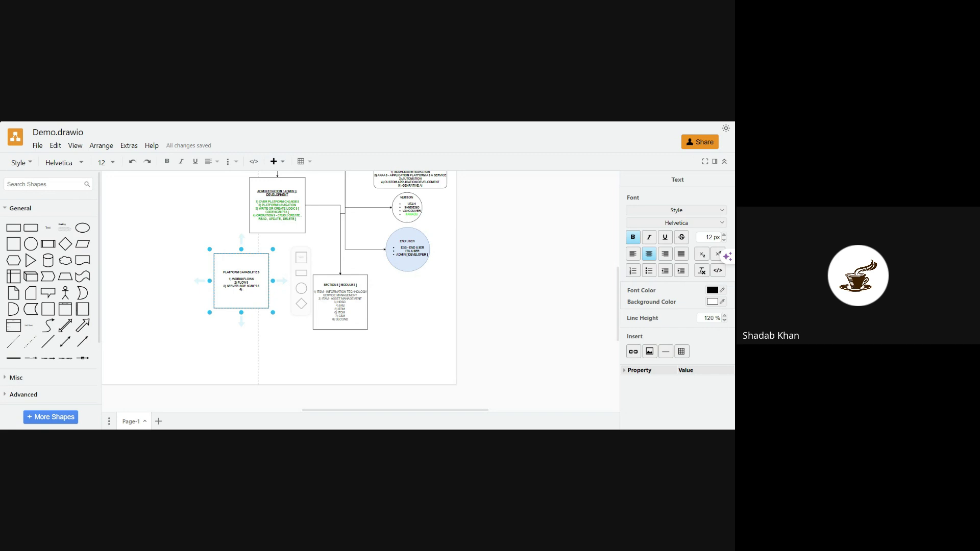
Add the items 4) CLIENT SIDE SCRIPTS and 5) INTEGARTIONS to the PLATFORM CAPABILITIES list.
type("CLIENT SIDE SCRIPTS")
key("Return")
type("5")
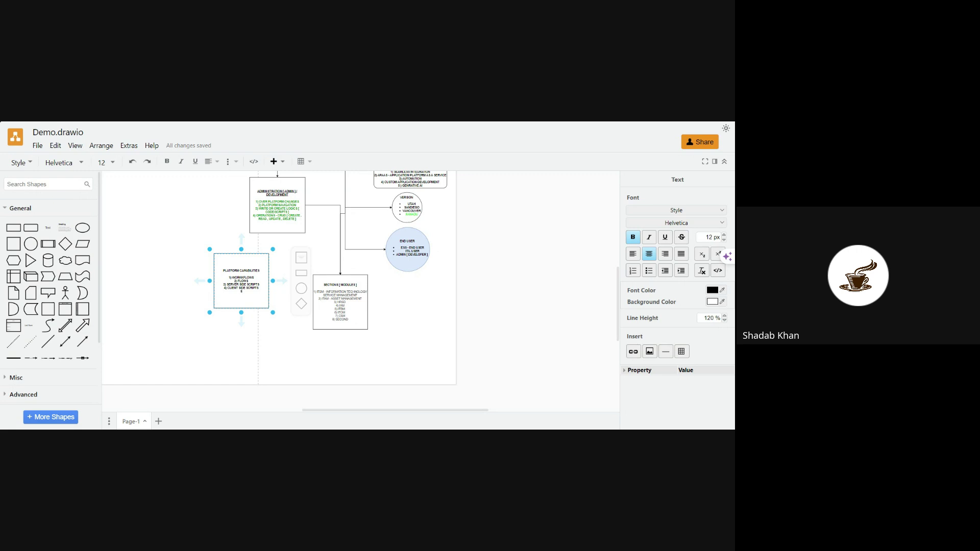
type(")")
type("GARTIONS")
key("Escape")
Enlarge the PLATFORM CAPABILITIES box toward the lower left and set all of its text to 15 px.
left_click_drag(214, 310, 197, 325)
double_click(233, 295)
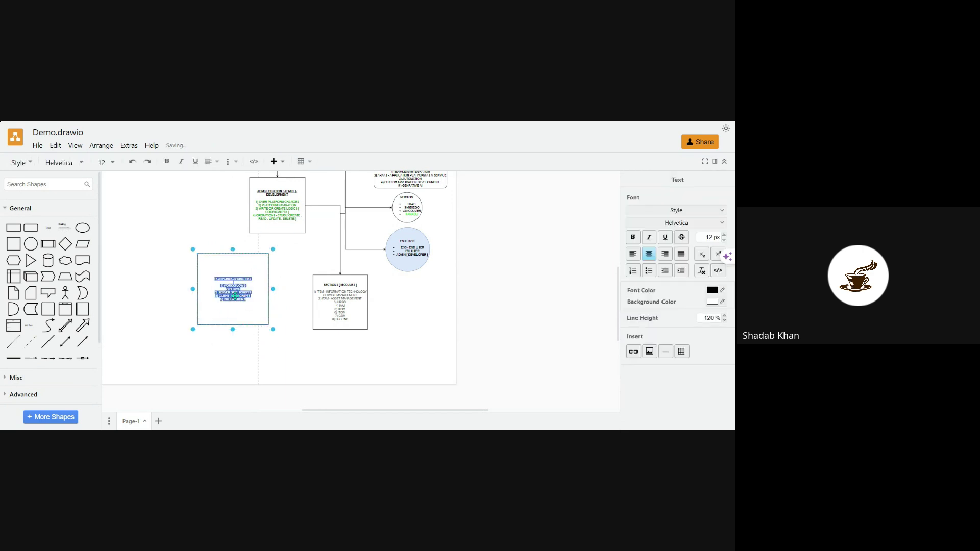
left_click(724, 235)
left_click(725, 235)
left_click(724, 235)
left_click(305, 351)
Increase the font size of all the text in the SECTIONS [ MODULES ] box by 4 px.
left_click(339, 307)
double_click(338, 309)
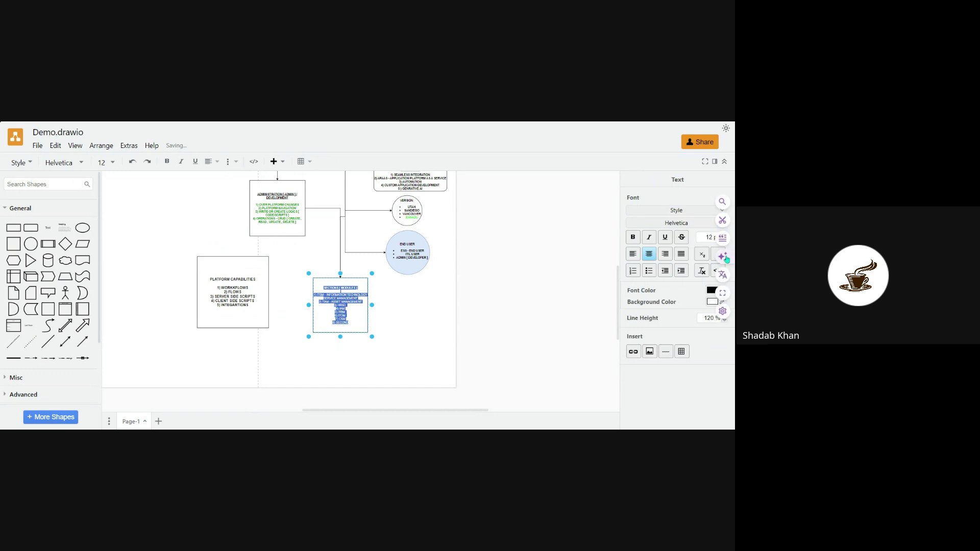
left_click(724, 235)
left_click(724, 236)
left_click(725, 235)
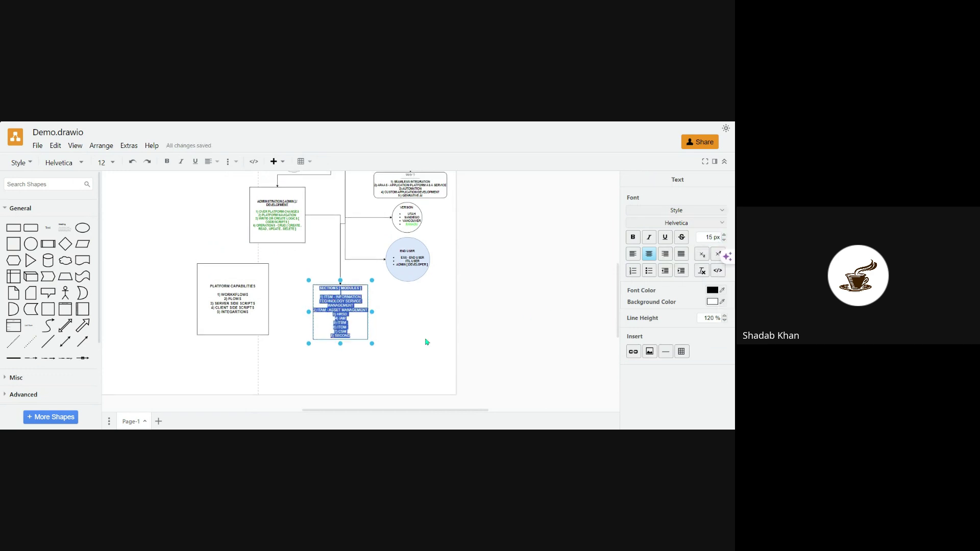
left_click(724, 235)
left_click(399, 352)
Autosize the SECTIONS [ MODULES ] box to fit its text and move it slightly up and left.
left_click(354, 332)
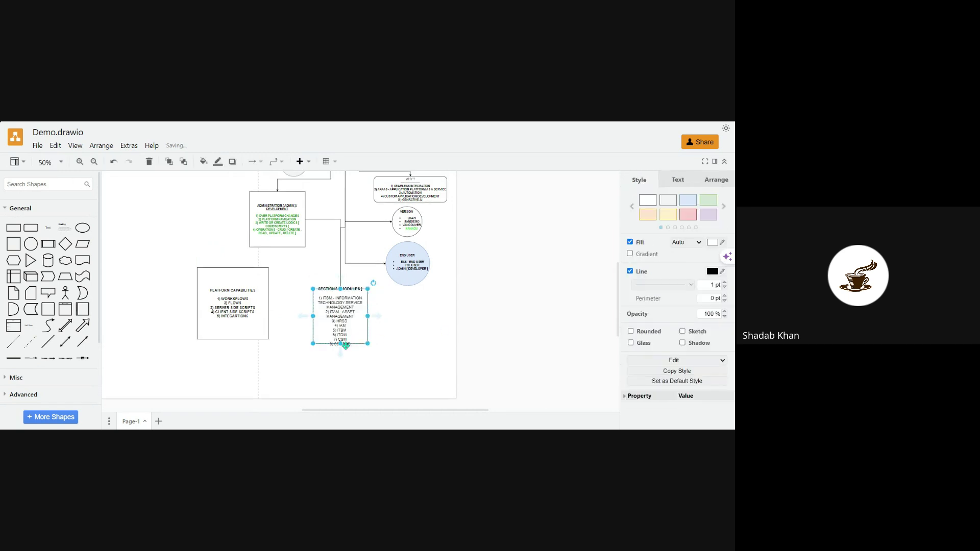
key("ctrl+shift+y")
left_click_drag(354, 345, 348, 325)
Move the PLATFORM CAPABILITIES box slightly left and add 6) SERVICE PORTALS as the last line of its list.
left_click(233, 319)
left_click_drag(233, 319, 225, 319)
double_click(237, 319)
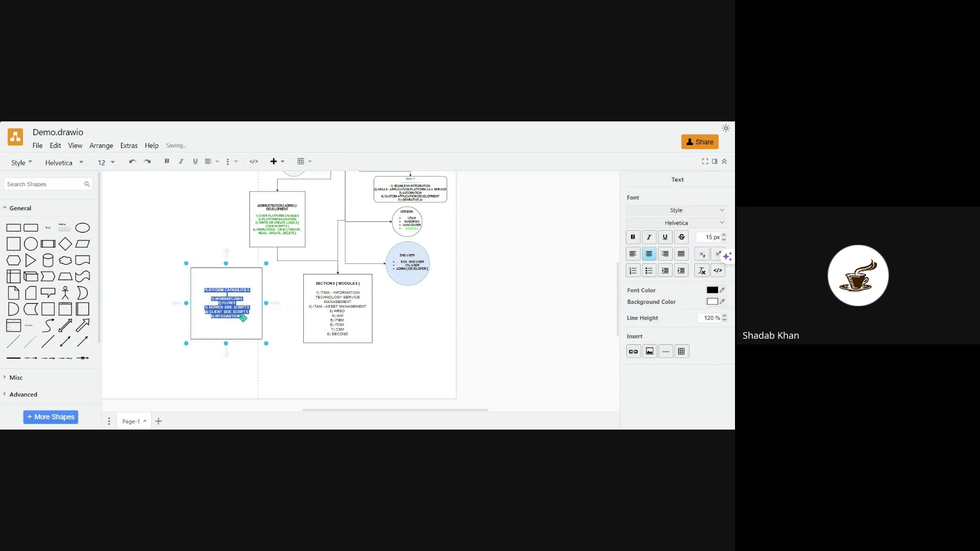
left_click(243, 319)
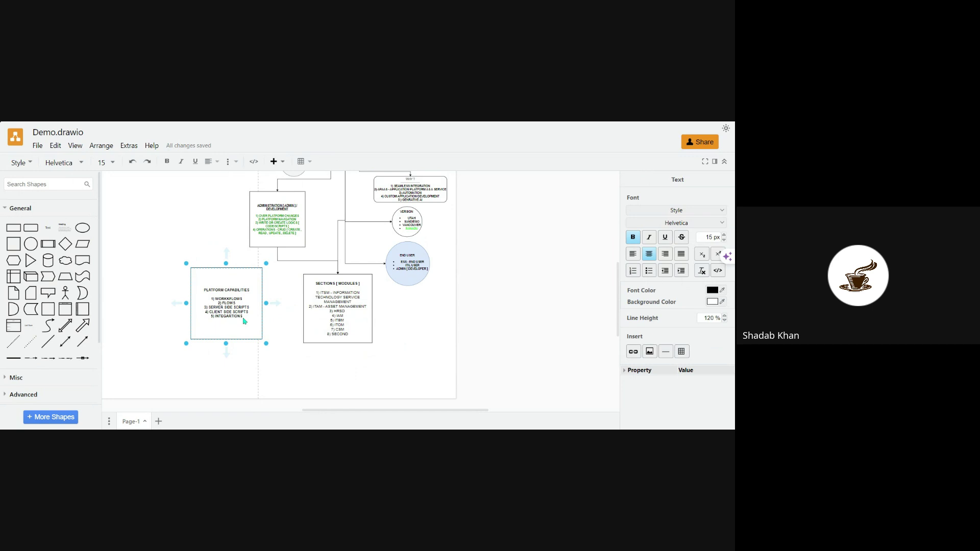
key("Return")
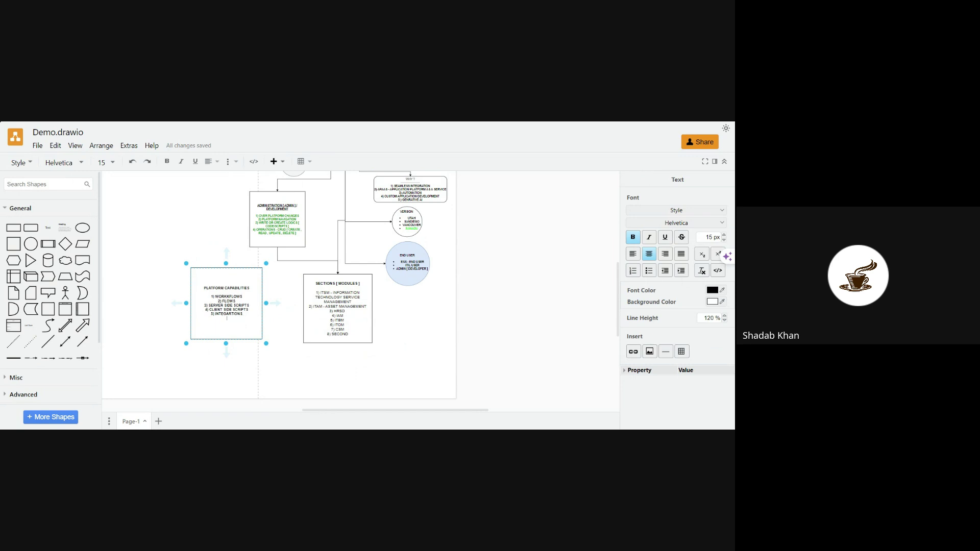
type("6) SERVICE PORTALS")
left_click(267, 360)
Underline the PLATFORM CAPABILITIES heading.
double_click(225, 306)
left_click(216, 290)
key("Escape")
double_click(233, 289)
left_click(220, 290)
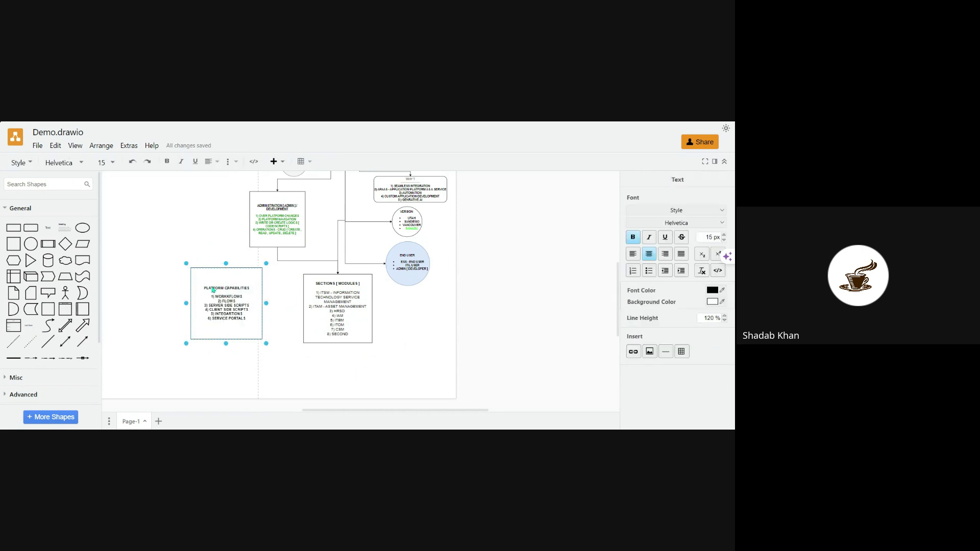
left_click_drag(205, 289, 251, 289)
left_click(665, 237)
Connect the ADMINISTRATION box to the PLATFORM CAPABILITIES box with an arrow and place the latter to the left of the ADMINISTRATION box.
left_click(229, 321)
left_click_drag(229, 321, 222, 319)
left_click(286, 215)
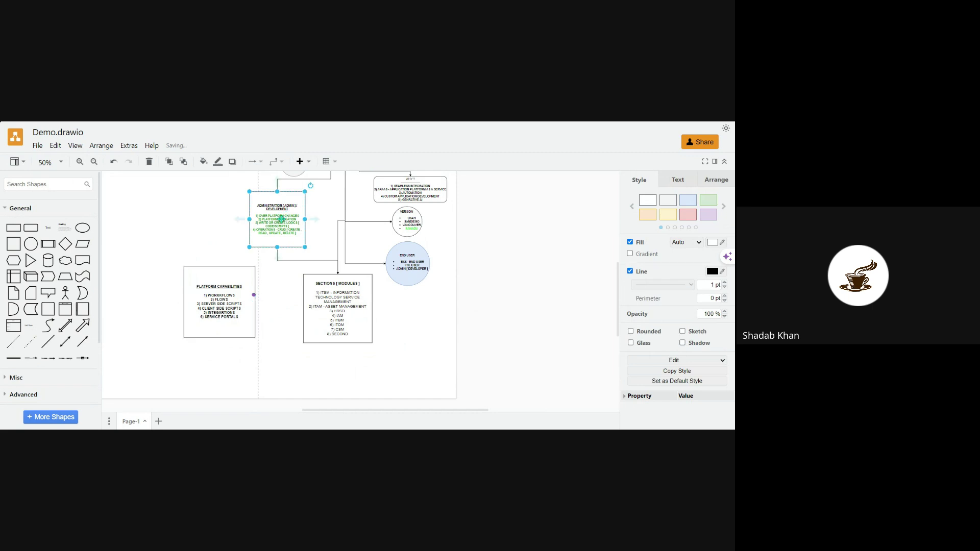
left_click(243, 249)
left_click_drag(249, 248, 217, 269)
left_click_drag(228, 313, 188, 272)
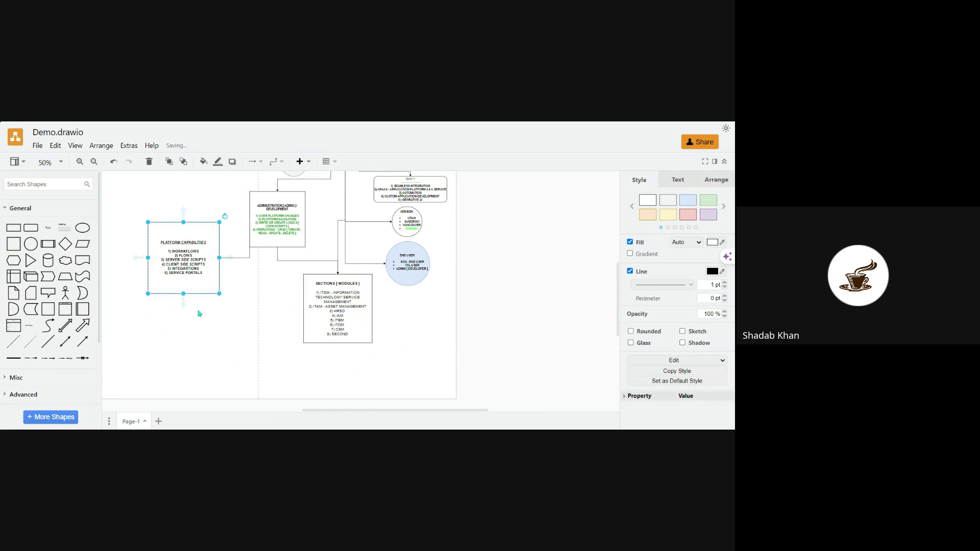
left_click(199, 304)
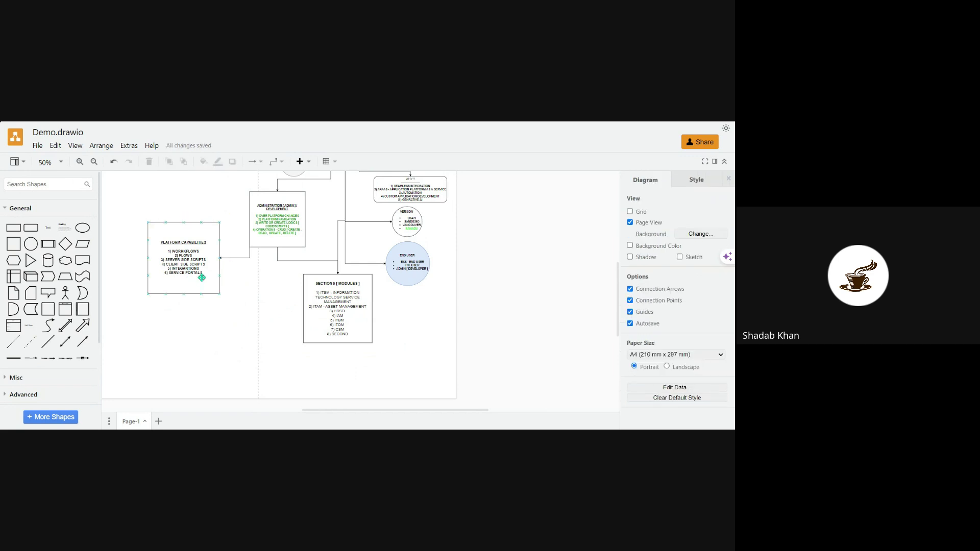
Connect the bottom of the PLATFORM CAPABILITIES box to the SECTIONS [ MODULES ] box and shift the latter slightly down and left.
mouse_move(184, 294)
left_mouse_down()
mouse_move(189, 321)
mouse_move(310, 329)
mouse_move(303, 308)
mouse_move(323, 328)
left_mouse_up()
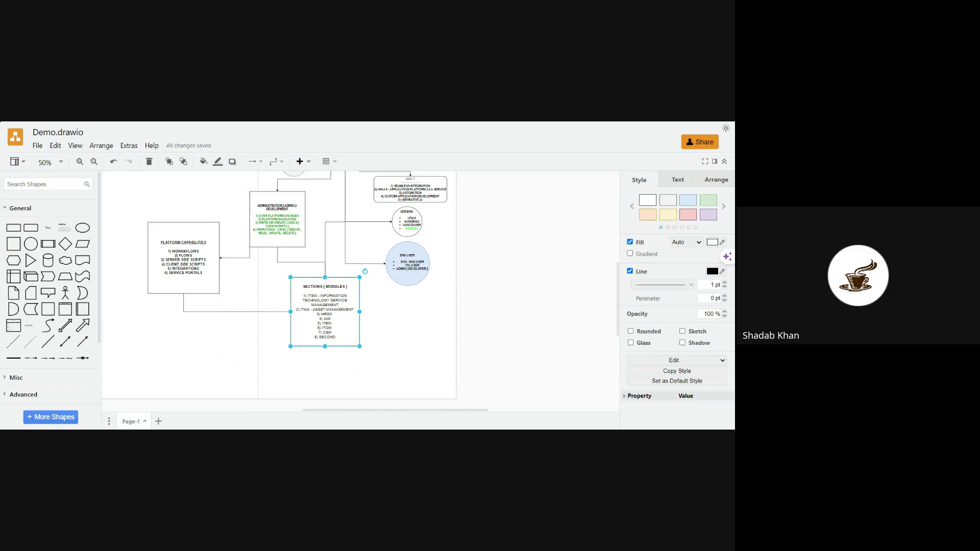
left_click(404, 340)
mouse_move(618, 280)
left_mouse_down()
mouse_move(621, 254)
mouse_move(623, 289)
left_mouse_up()
left_click_drag(343, 308, 341, 312)
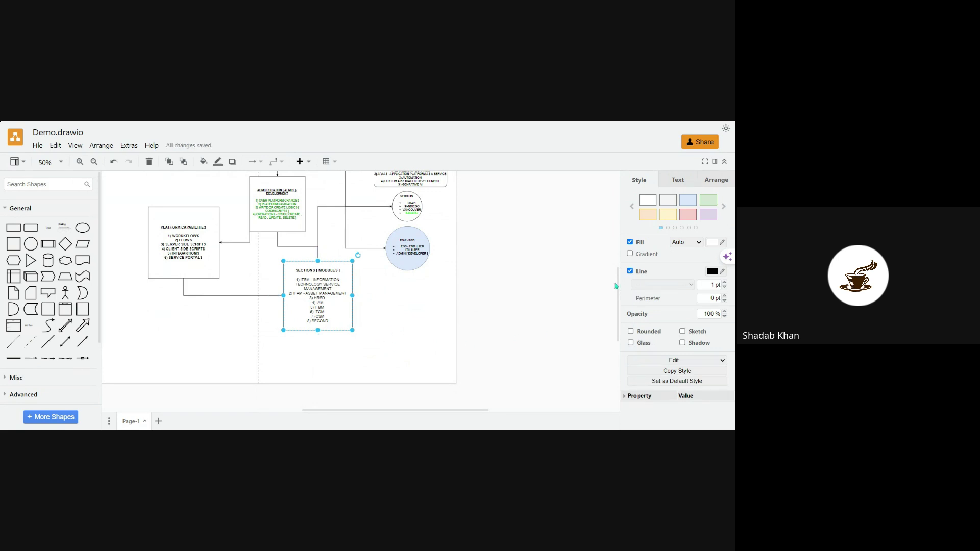
mouse_move(616, 280)
left_mouse_down()
mouse_move(619, 254)
mouse_move(627, 274)
left_mouse_up()
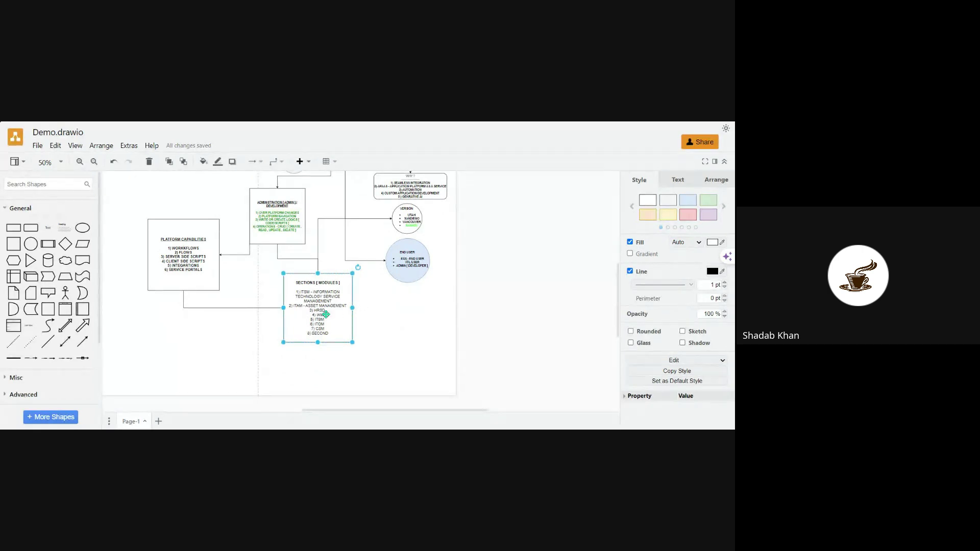
left_click_drag(325, 314, 322, 327)
left_click(420, 346)
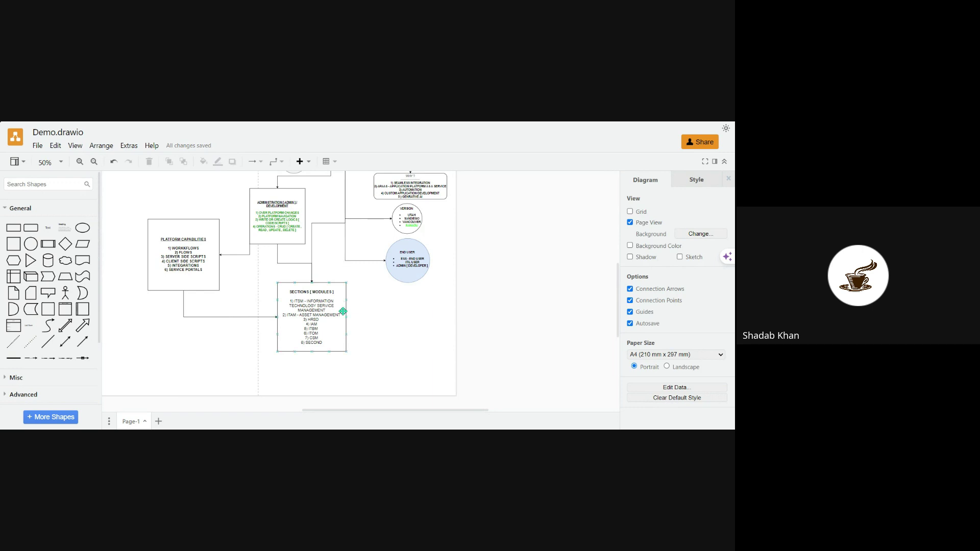
left_click_drag(337, 314, 335, 315)
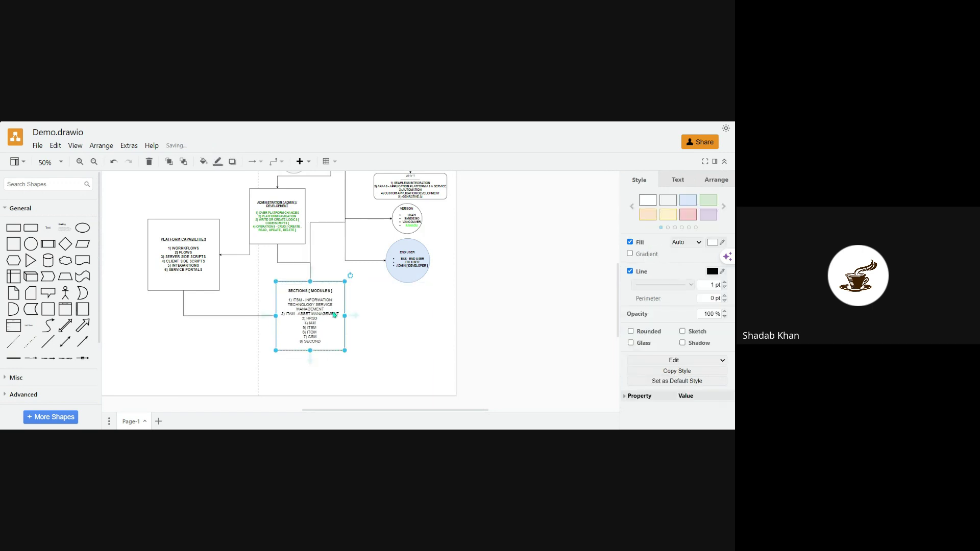
Move the SERVICENOW circle up and left, and delete its connector to the IT IS COMPANY box.
left_click_drag(617, 279, 615, 240)
left_click(516, 260)
left_click(299, 281)
left_click_drag(299, 282, 254, 255)
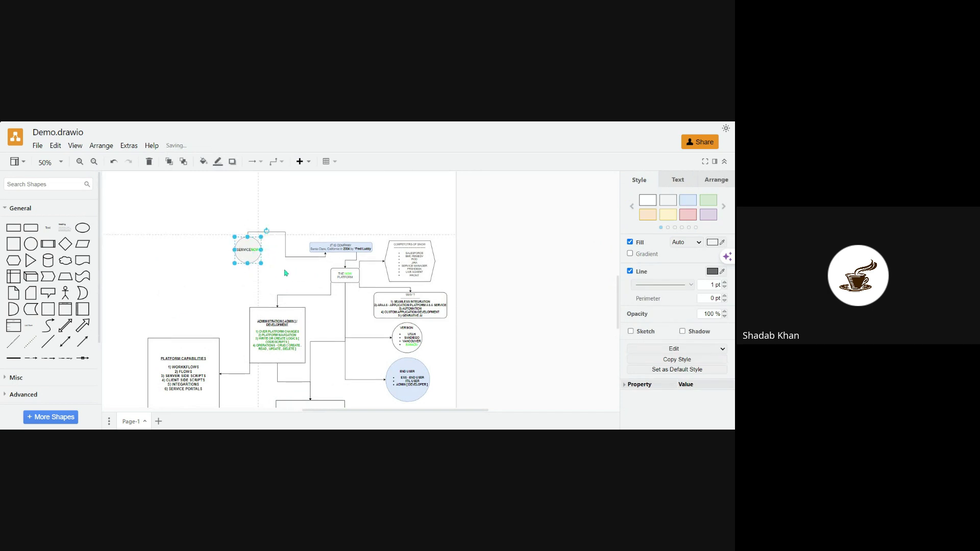
left_click(291, 262)
left_click(293, 257)
key("Delete")
Enlarge the SERVICENOW circle to about twice its diameter.
left_click(248, 250)
left_click_drag(231, 265, 201, 285)
left_click(287, 264)
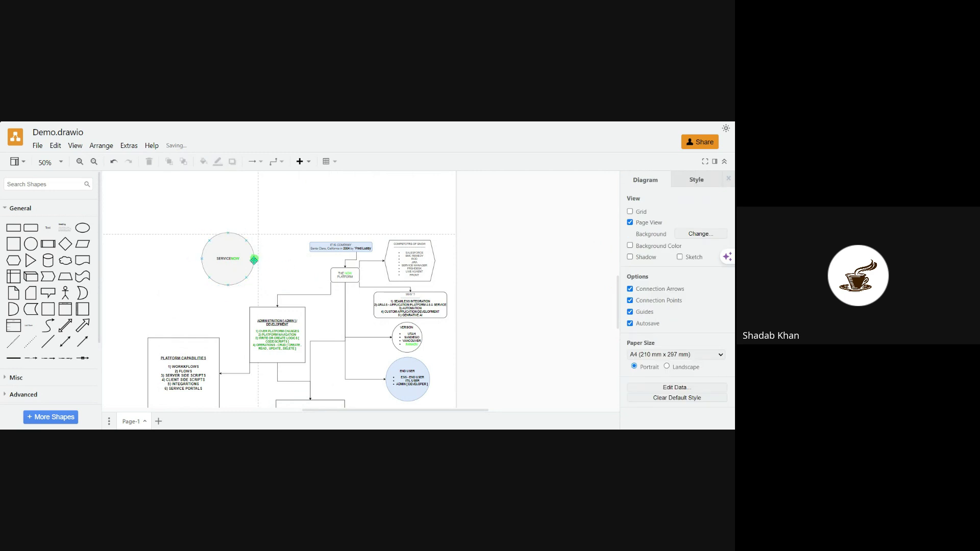
Connect the SERVICENOW circle to the IT IS COMPANY box with an arrow and raise the circle to make the arrow straight.
left_click_drag(254, 261, 310, 247)
left_click_drag(218, 271, 219, 259)
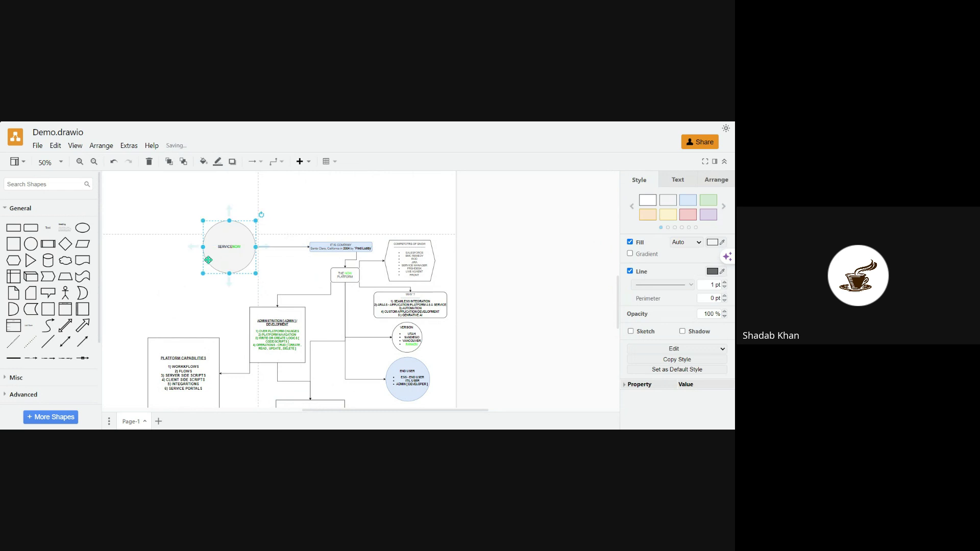
left_click(170, 278)
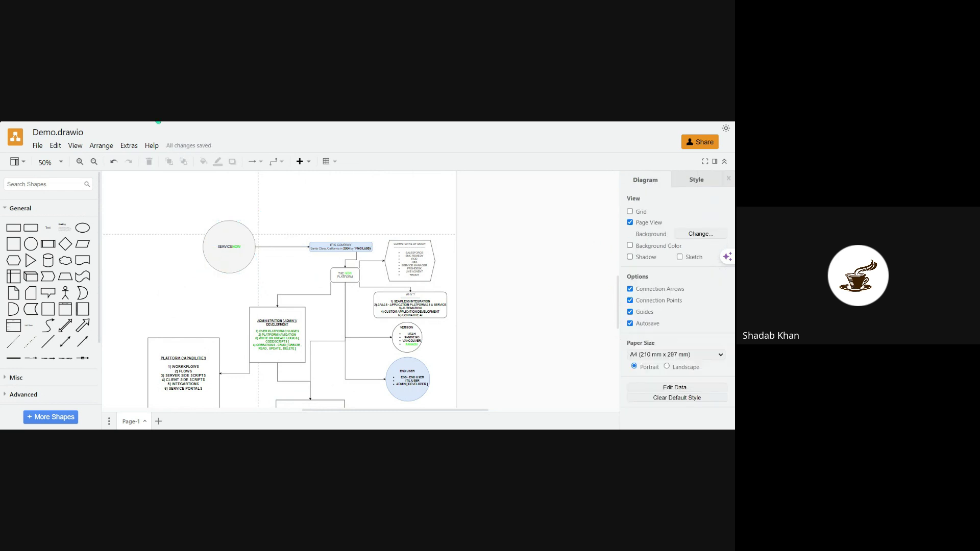
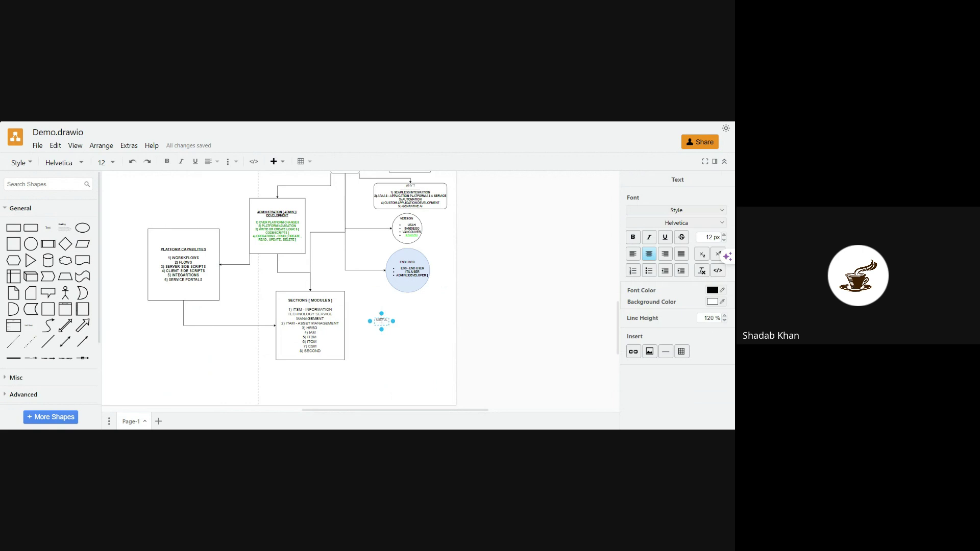
Complete the USEFUL LINKS heading in the new text box and list 1) DEVELOPER.SERVICENOW.COM below it.
type("LINKS")
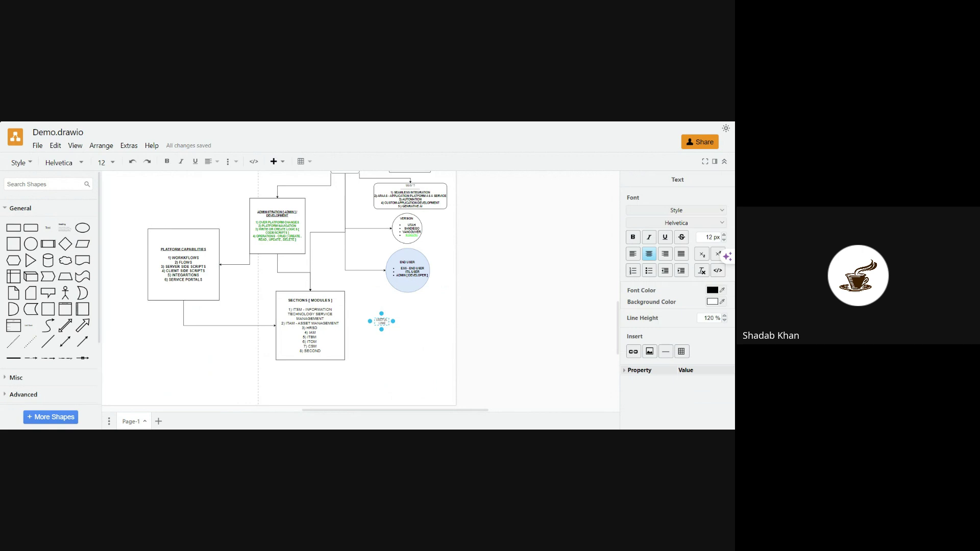
type("1) DEVELOP")
key("BackSpace")
key("BackSpace")
type("OP")
left_click(388, 354)
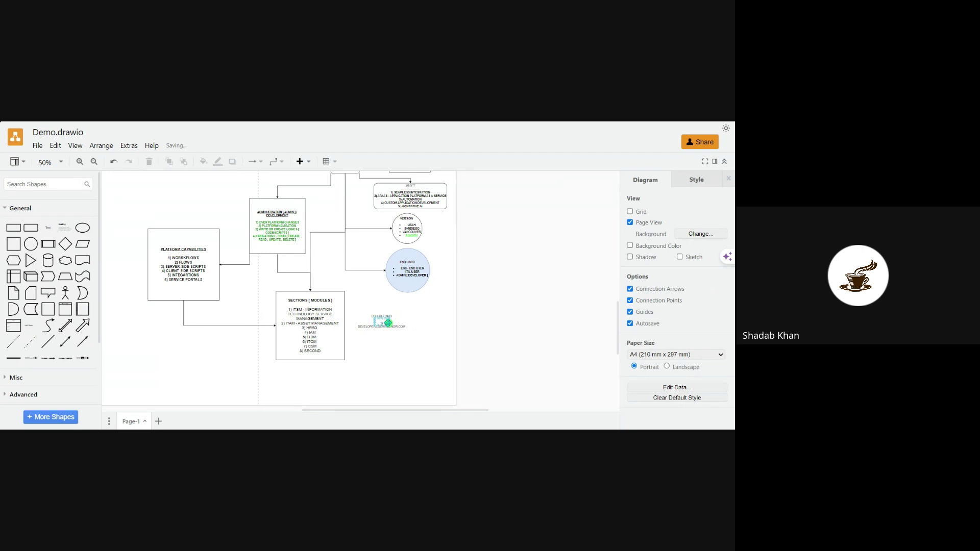
Enlarge the USEFUL LINKS text box to enclose both lines below the END USER circle.
left_click(382, 325)
left_click_drag(381, 330, 442, 336)
left_click(442, 376)
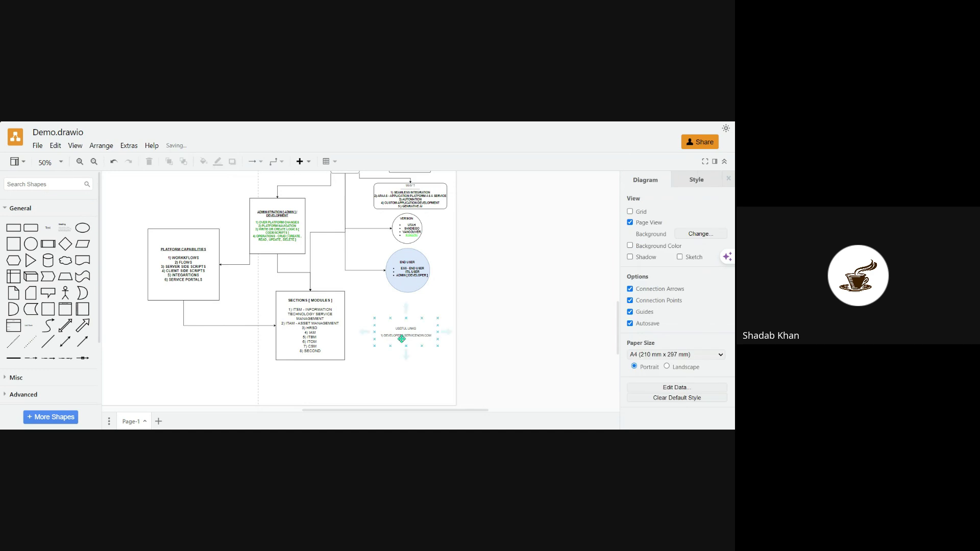
Open the ServiceNow ID sign-up form on the developer site, review its required fields and return to the previous page.
left_click(292, 294)
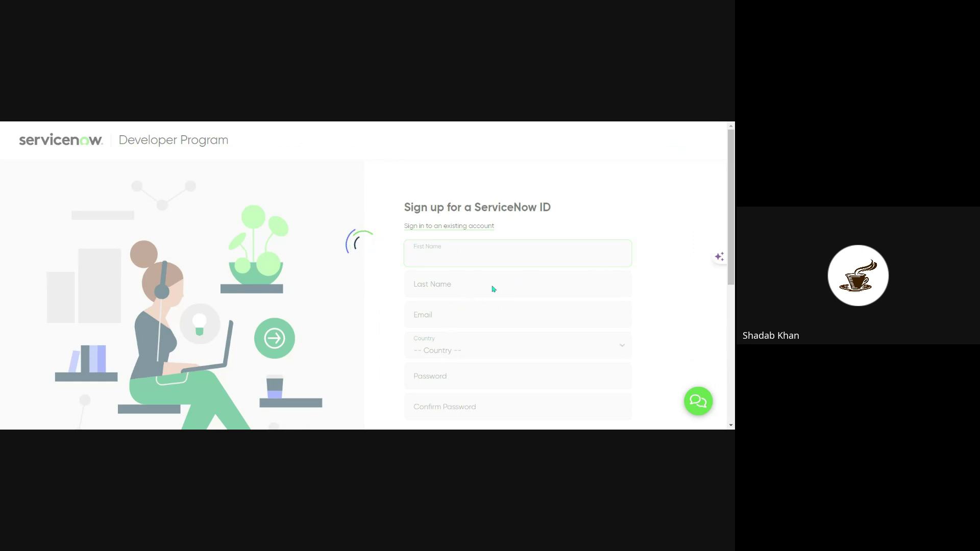
scroll(403, 334, "down", 3)
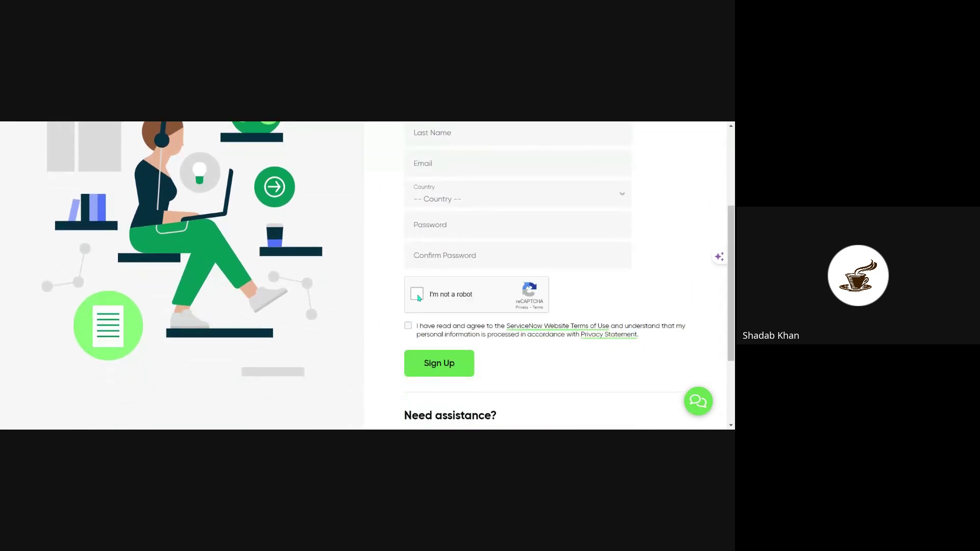
left_click(431, 374)
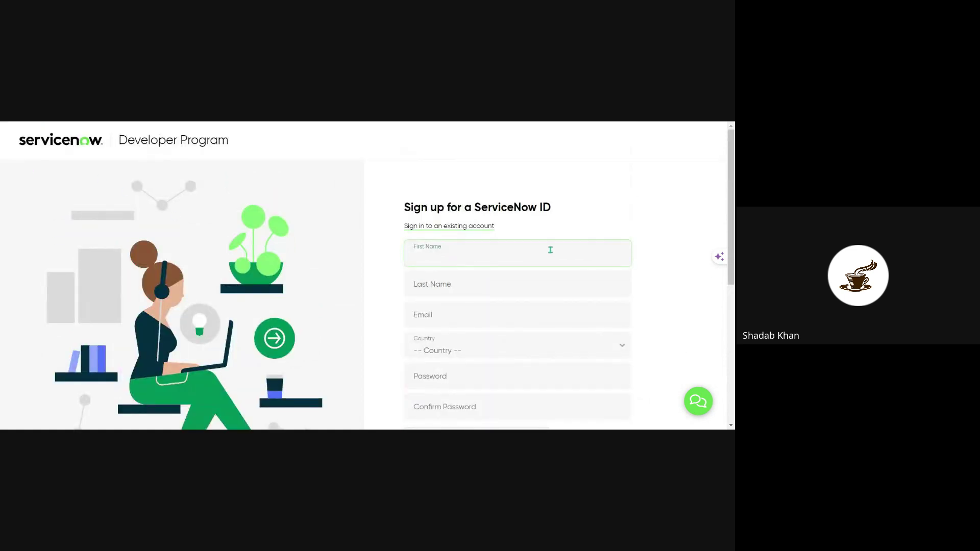
key("alt+Left")
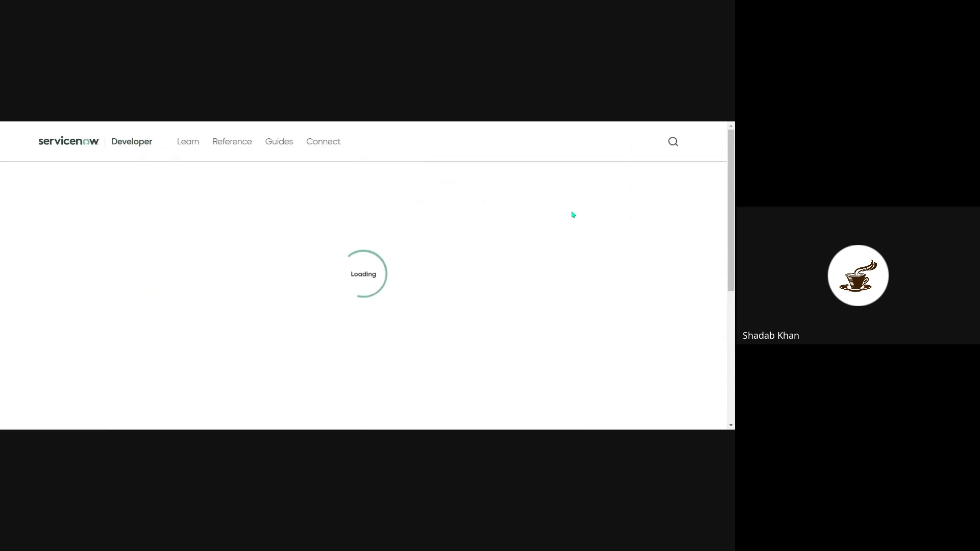
Sign in to the ServiceNow Developer site.
left_click(676, 145)
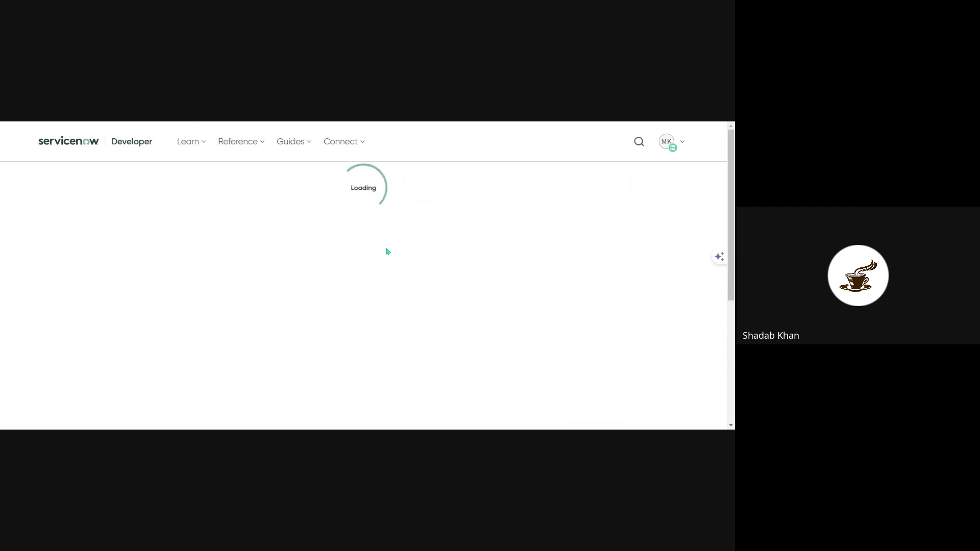
Open the account overview on the developer site and review the instance status and available instance actions.
left_click(680, 148)
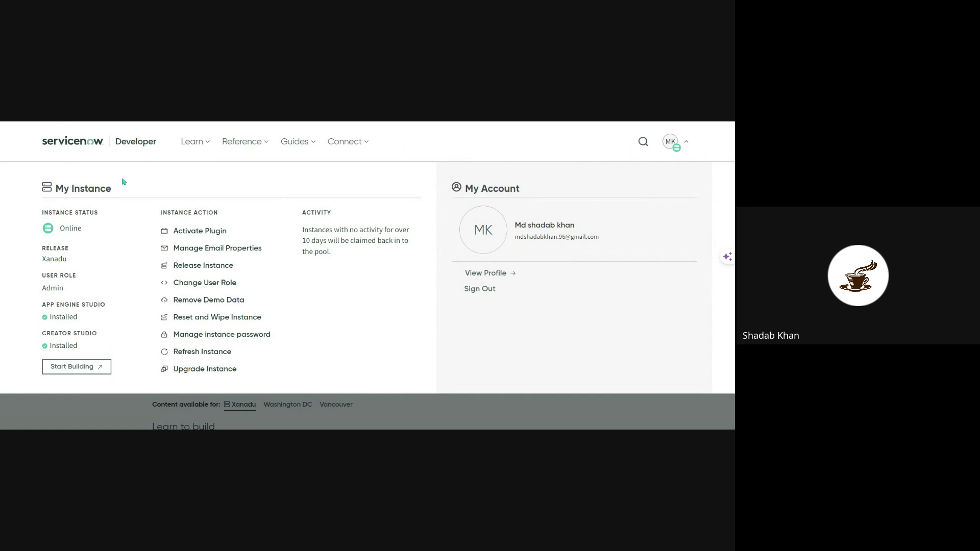
left_click(686, 143)
left_click(683, 145)
left_click_drag(41, 212, 95, 211)
left_click_drag(160, 212, 223, 214)
left_click(291, 212)
left_click(686, 141)
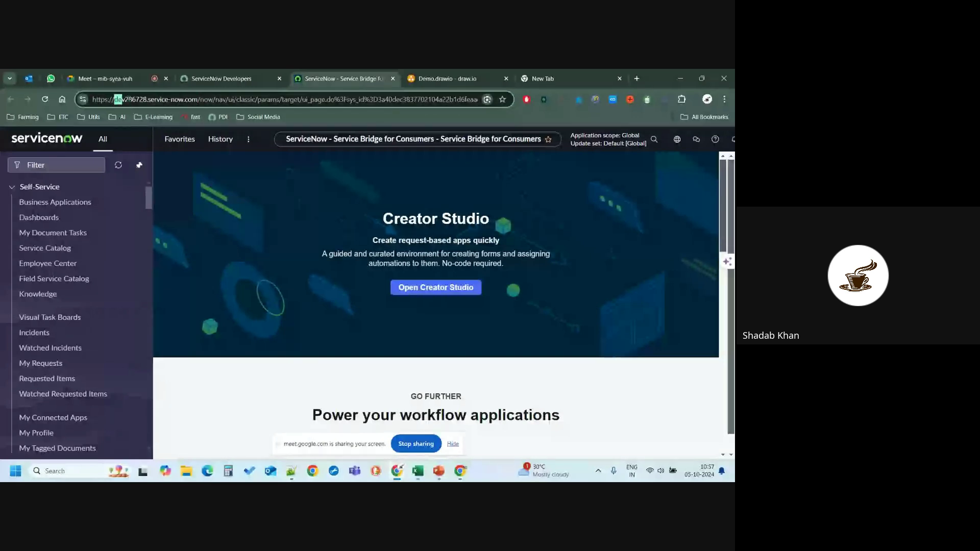
Highlight the instance name in the web address, return to the developer site and launch the instance in a new browser tab.
double_click(138, 99)
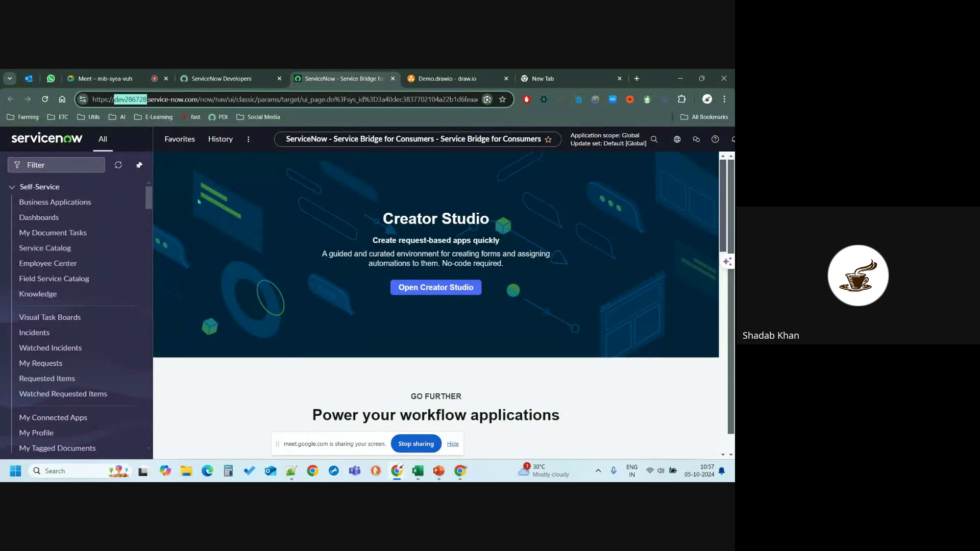
left_click(222, 79)
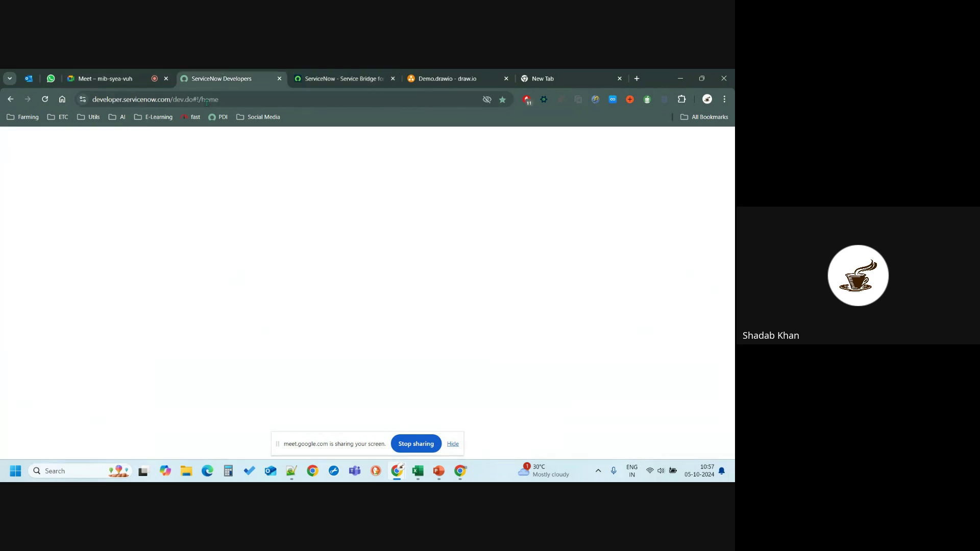
left_click(182, 347)
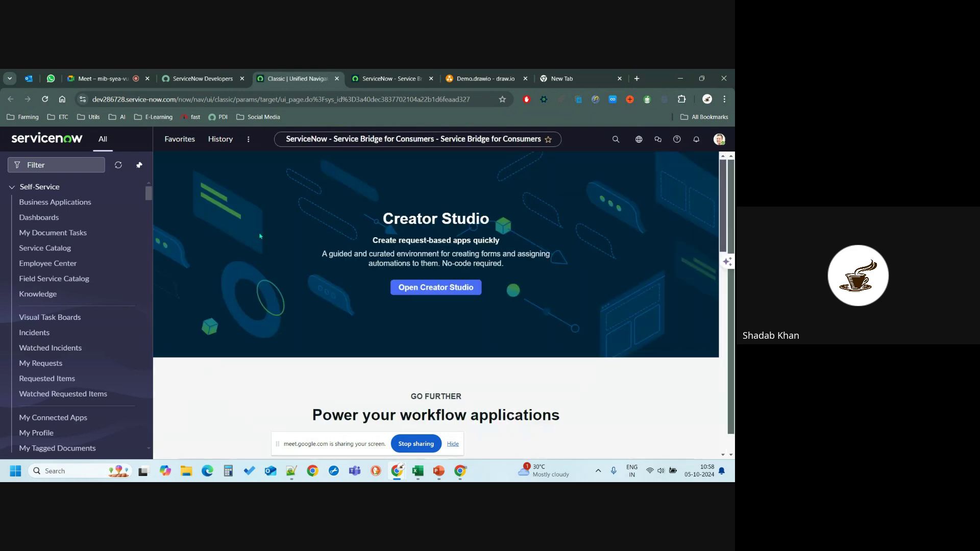
Unpin the instance's navigation pane and look over the developer tools offered on the home page.
left_click(139, 165)
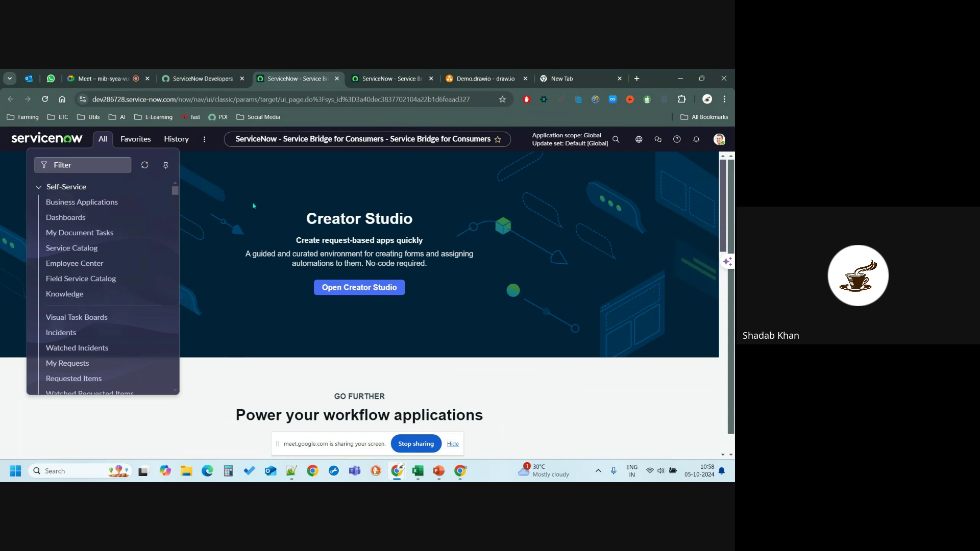
left_click(105, 147)
scroll(448, 239, "down", 6)
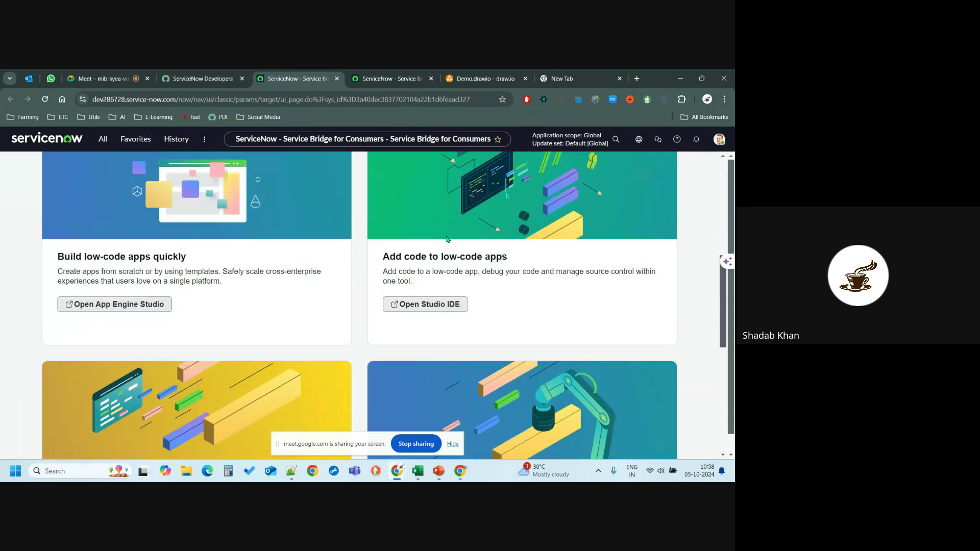
scroll(447, 239, "up", 5)
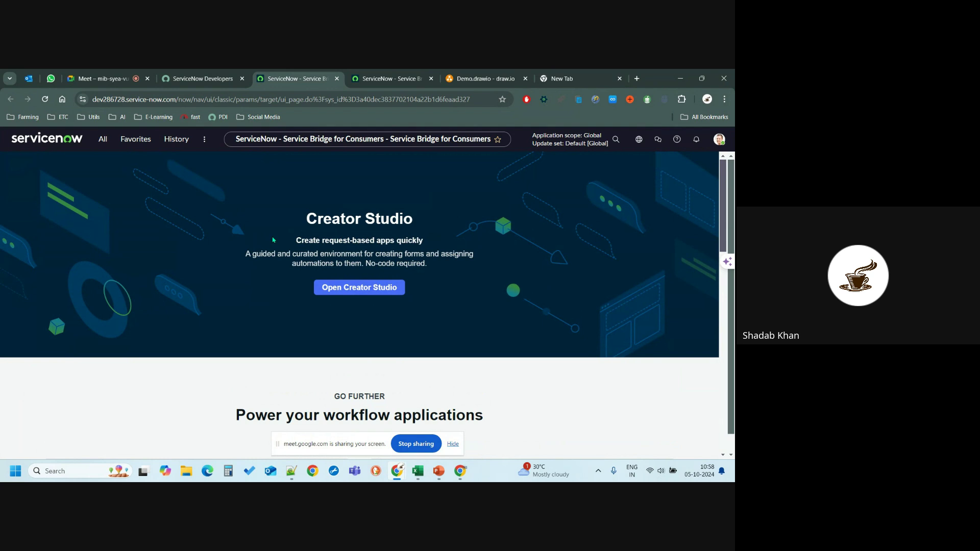
Look through the All, Favorites and History menus and the application scope and update set options.
left_click(103, 139)
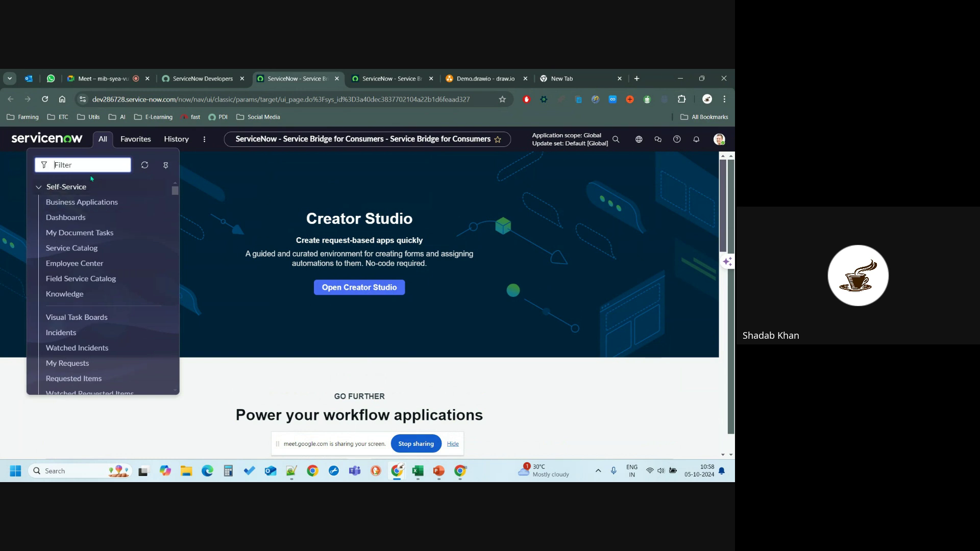
left_click(135, 139)
left_click(176, 139)
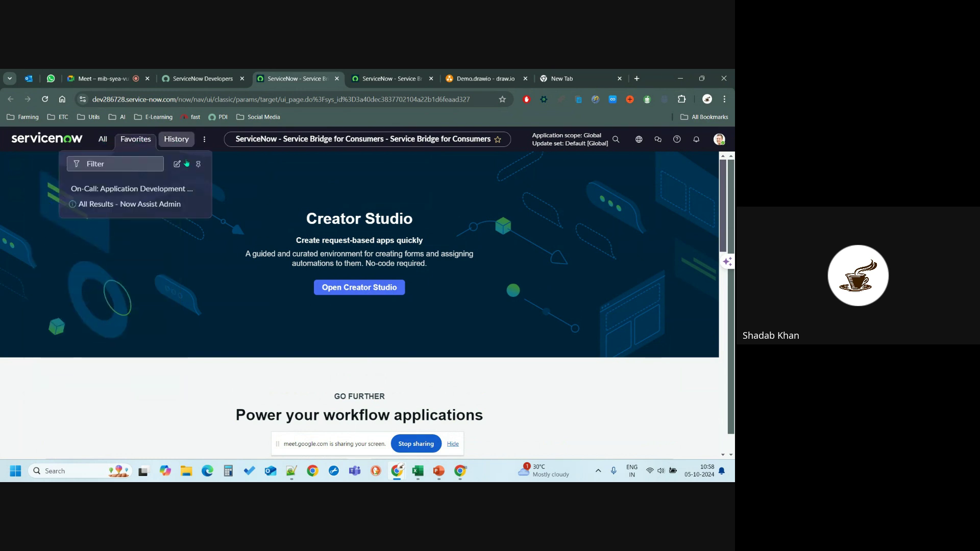
left_click(571, 139)
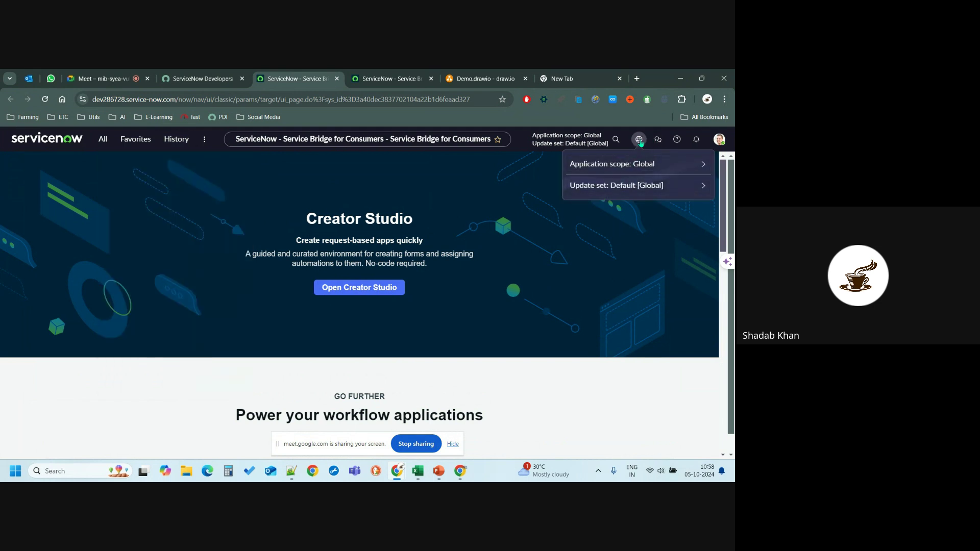
left_click(717, 141)
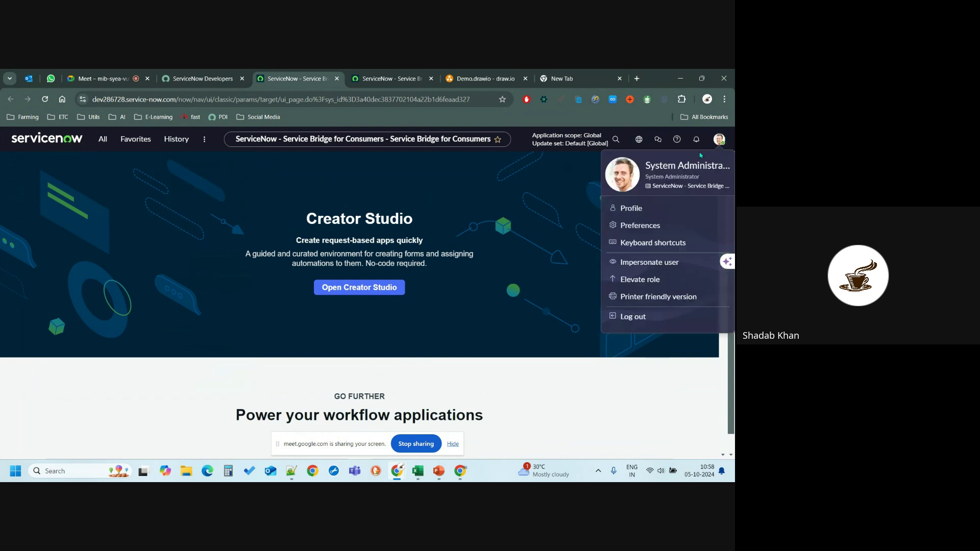
left_click(633, 213)
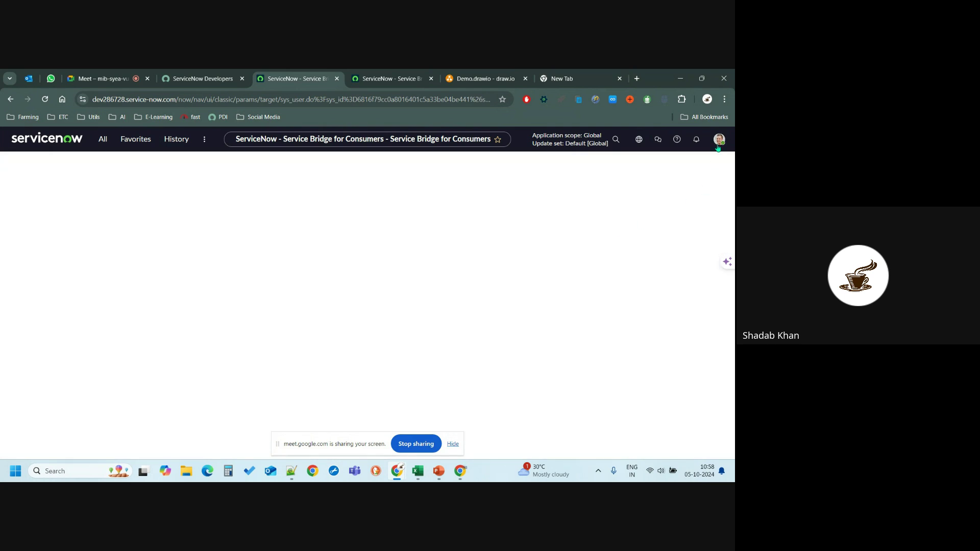
left_click(719, 139)
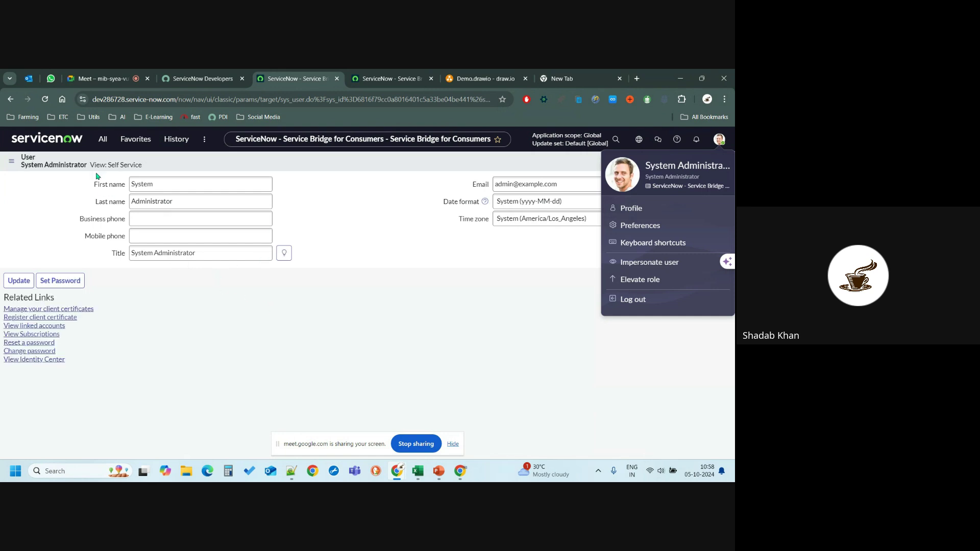
Filter the All navigator for "back" and open Scripts - Background in a new browser tab.
left_click(102, 139)
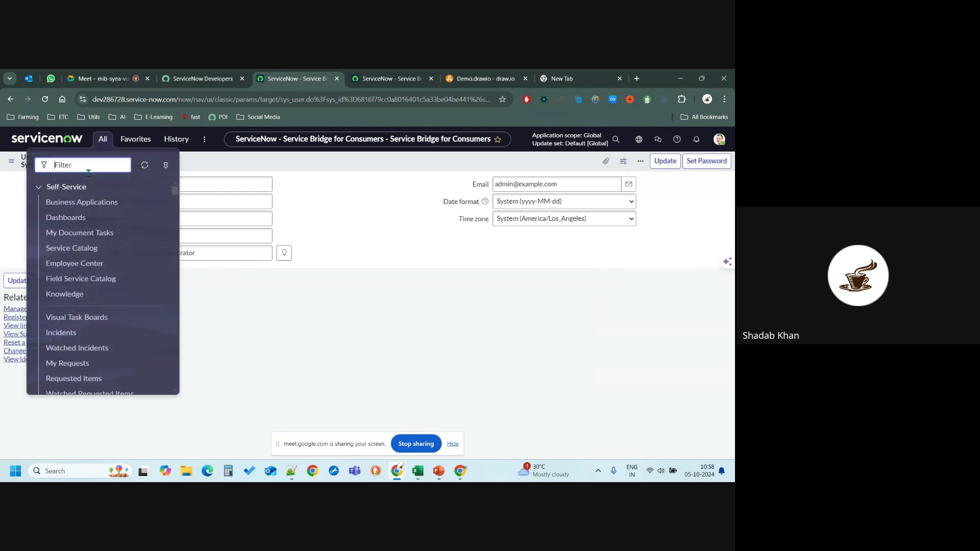
type("back")
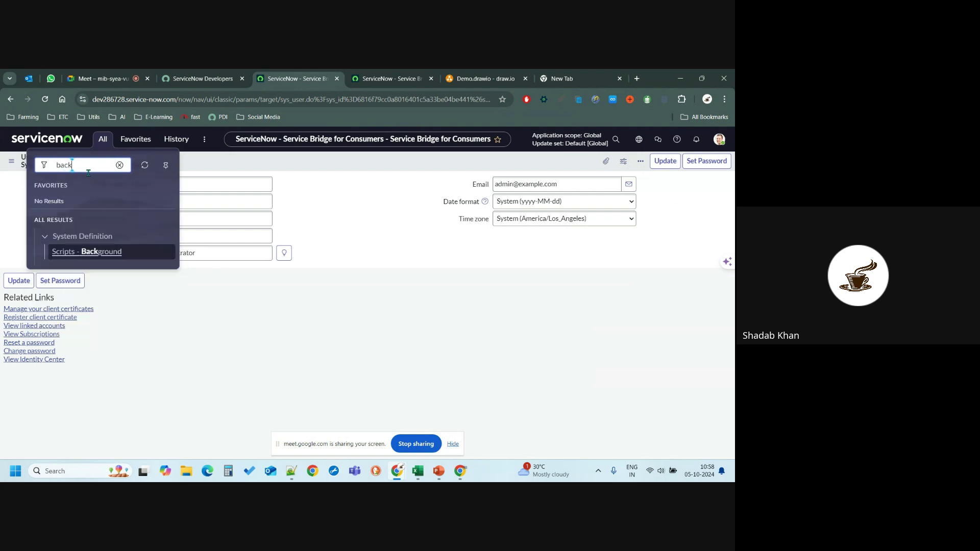
left_click(61, 255, "ctrl")
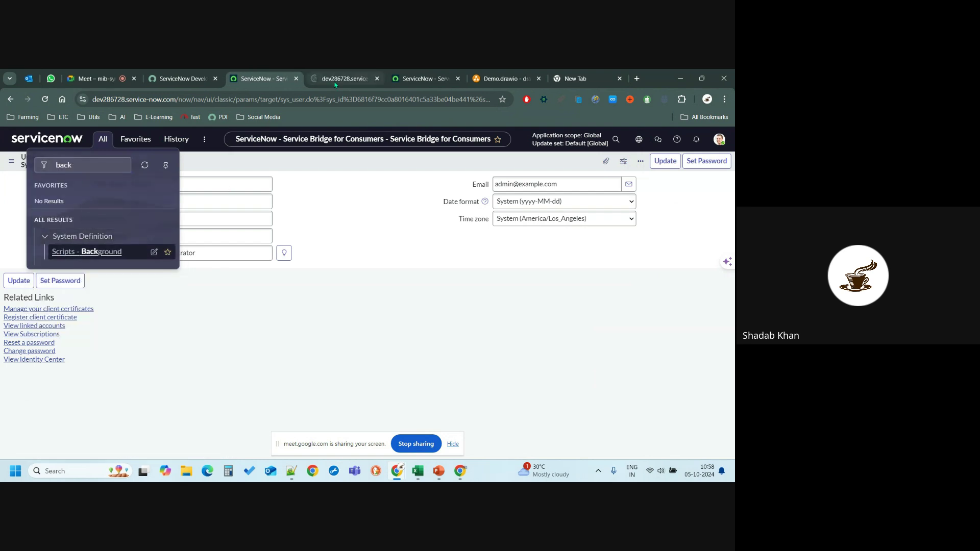
left_click(335, 80)
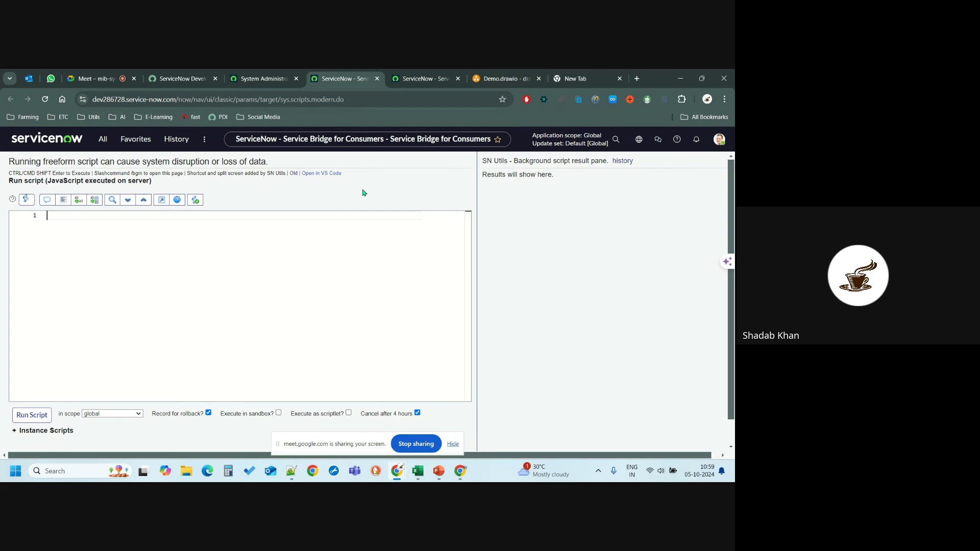
scroll(358, 324, "down", 1)
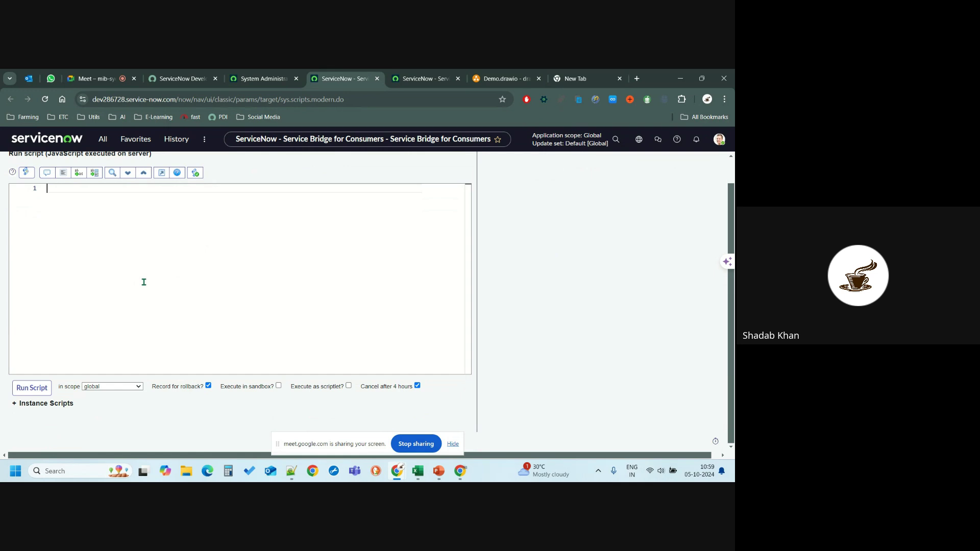
type("bvxbxbdhbncncn")
key("ctrl+a")
key("BackSpace")
Write the background script gs.info("we are having servcienow demo sessions") and run it in the global scope.
type("gs.")
type("info(\"we")
type(" are havi")
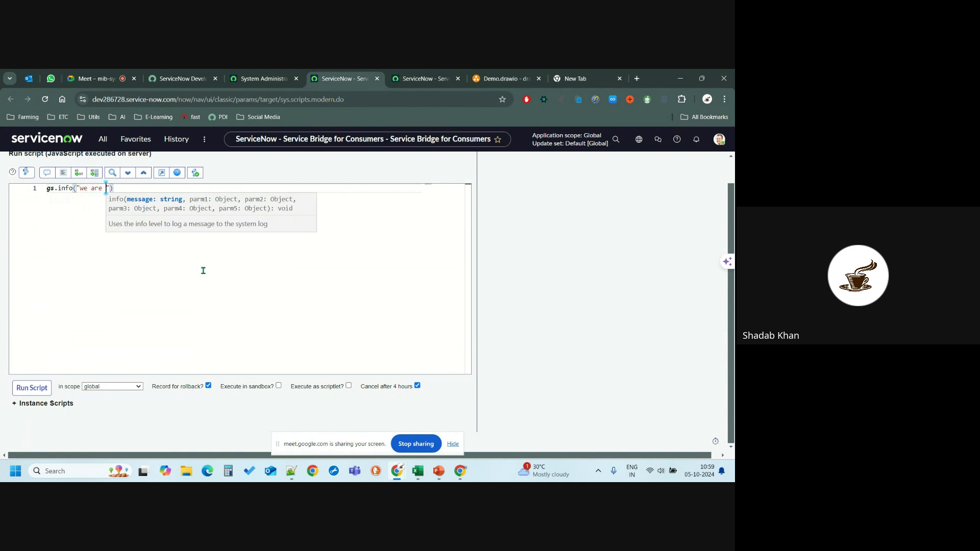
type("ng se")
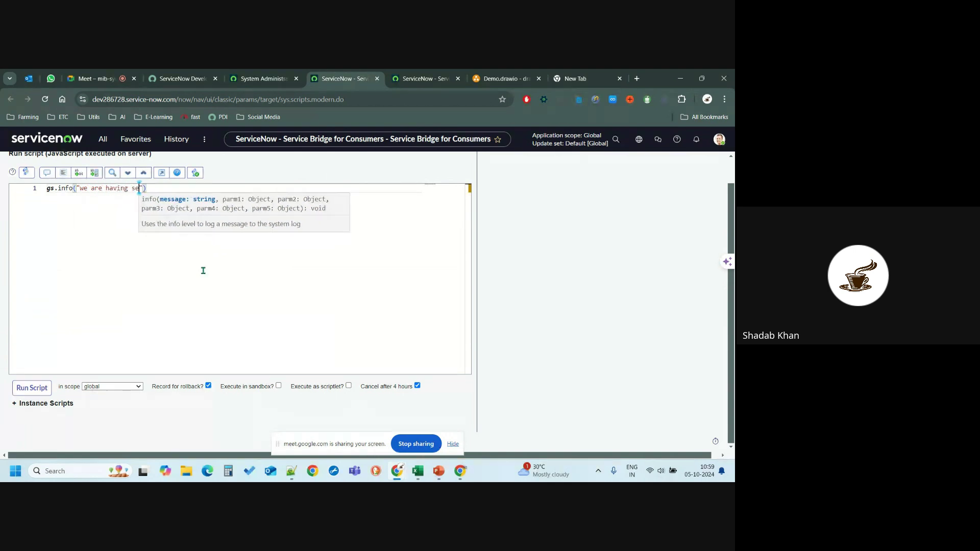
type("rvcienow d")
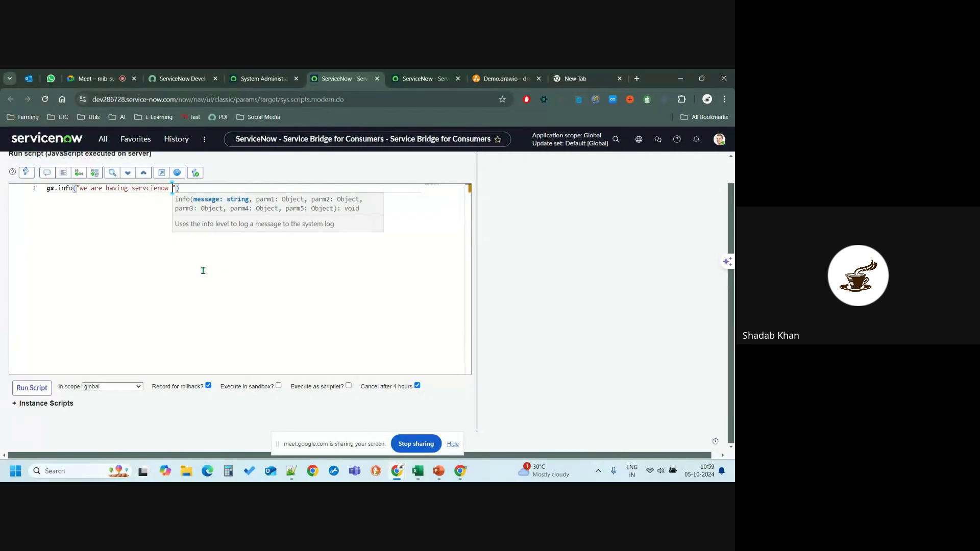
type("emo sessions")
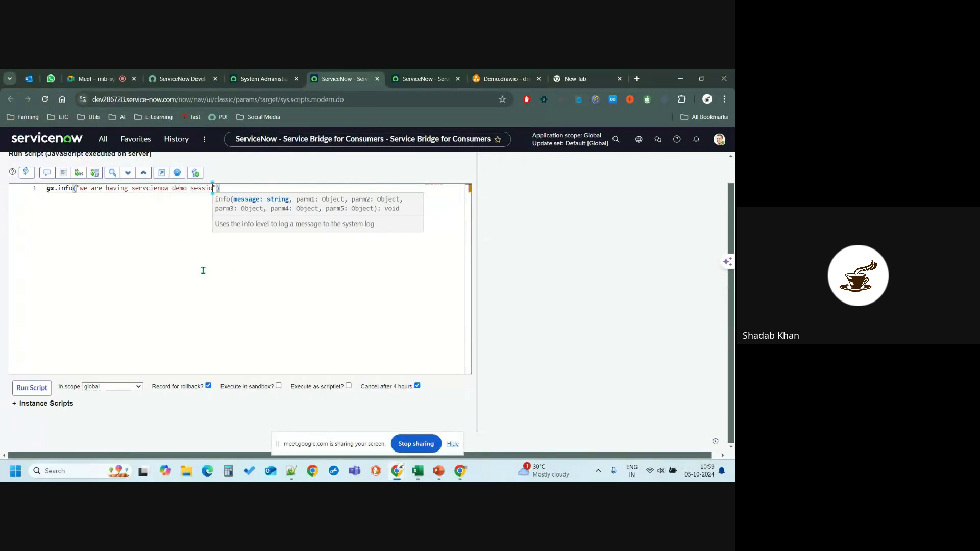
left_click(31, 387)
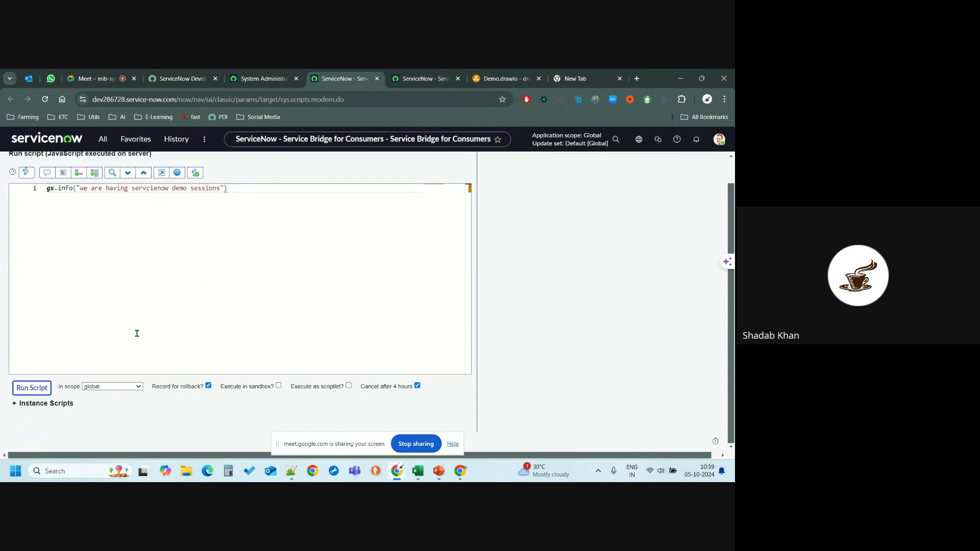
Highlight the message logged by the background script in the result pane.
left_click_drag(526, 196, 656, 234)
left_click(631, 268)
left_click_drag(679, 199, 527, 196)
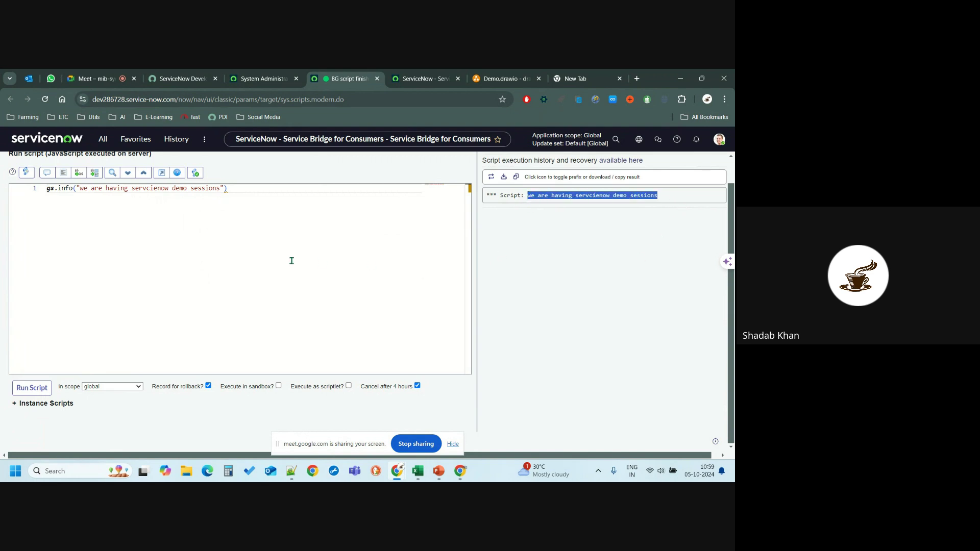
End the gs.info statement with a semicolon and stop sharing the screen.
left_click(255, 193)
type(";")
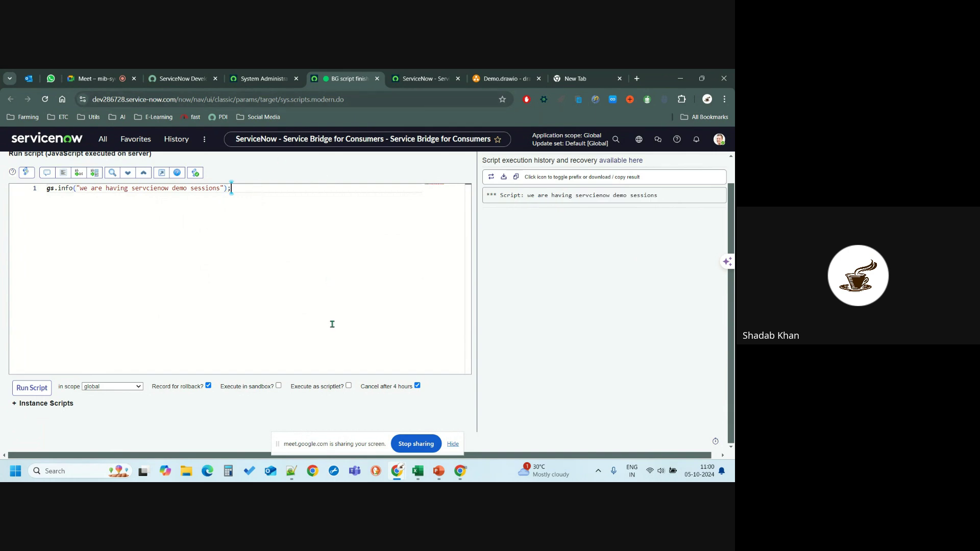
left_click(418, 448)
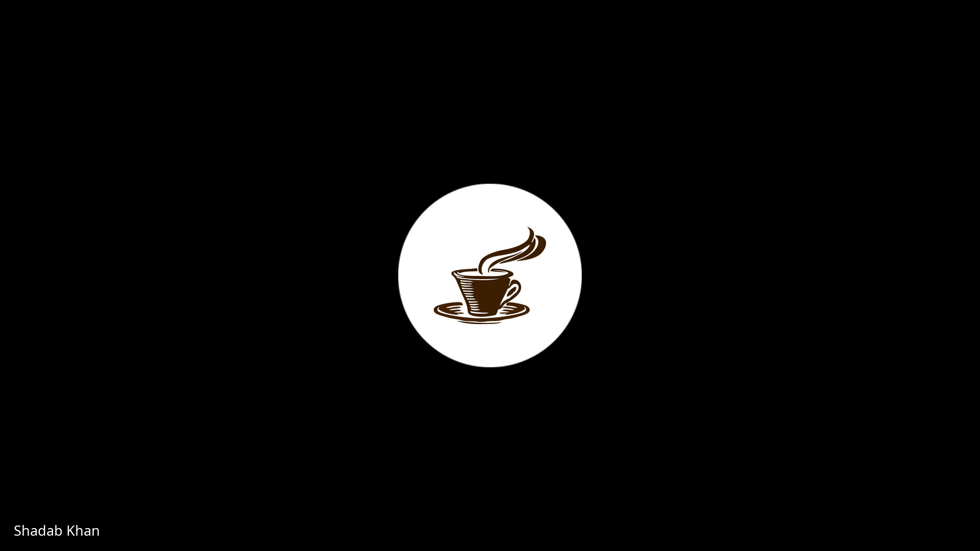
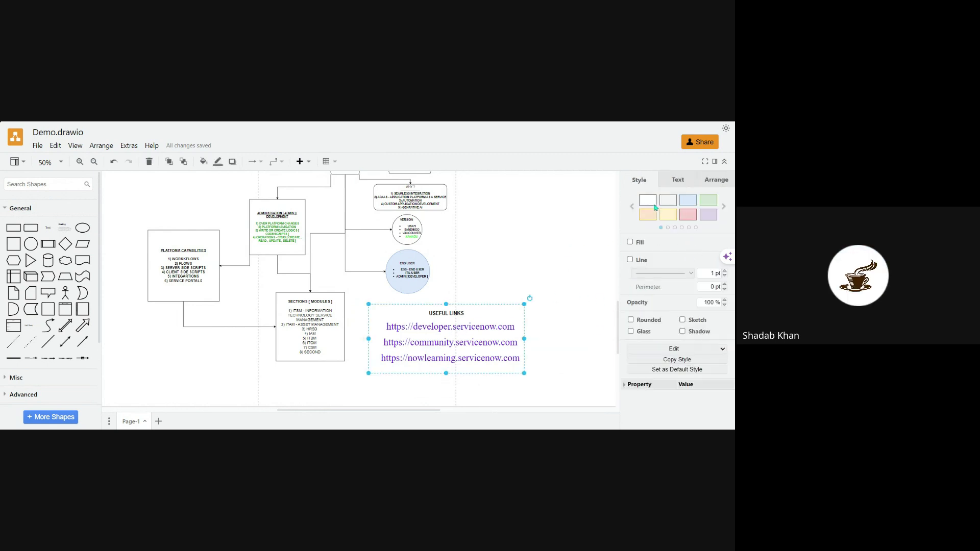
Apply the light blue preset style to the USEFUL LINKS box.
left_click(553, 314)
left_click(492, 328)
left_click(686, 203)
left_click(548, 279)
left_click(485, 327)
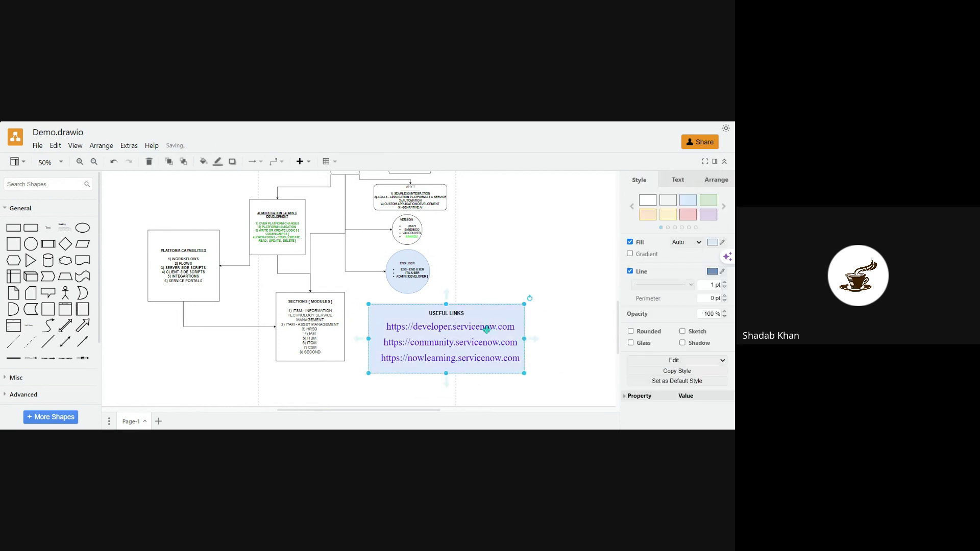
Give the USEFUL LINKS box rounded corners.
left_click(634, 332)
left_click(544, 282)
left_click(494, 309)
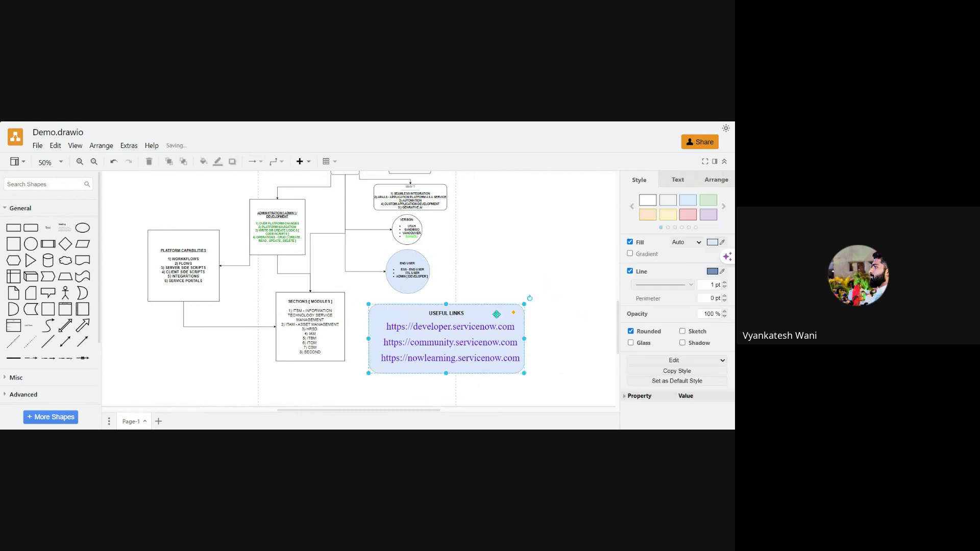
Apply the green preset style to the USEFUL LINKS box and move it slightly to the right.
left_click(708, 200)
left_click(566, 252)
left_click_drag(500, 330, 517, 331)
Enlarge the SECTIONS [ MODULES ] box to about 321 x 321 and increase the font size of all its text.
left_click(337, 334)
left_click_drag(276, 361, 268, 369)
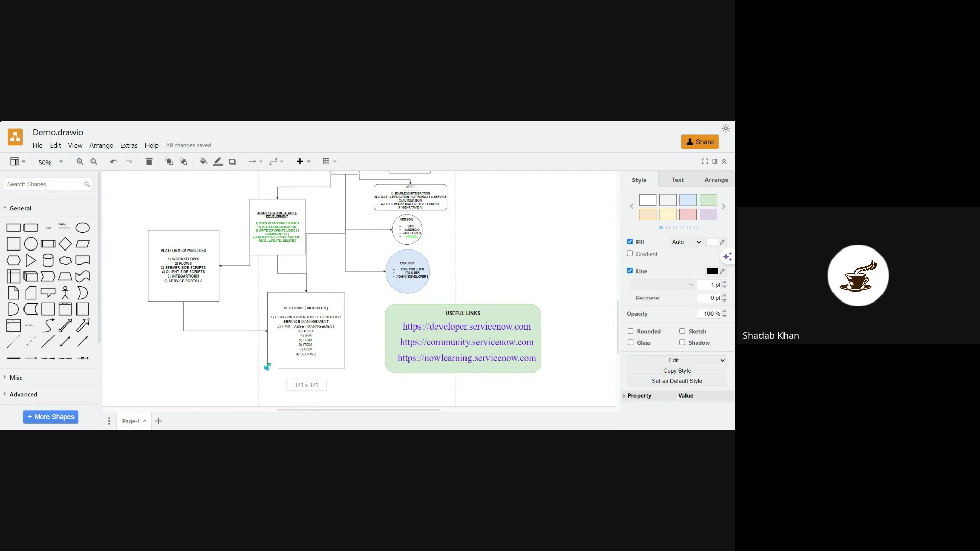
double_click(307, 347)
left_click(724, 234)
left_click(724, 234)
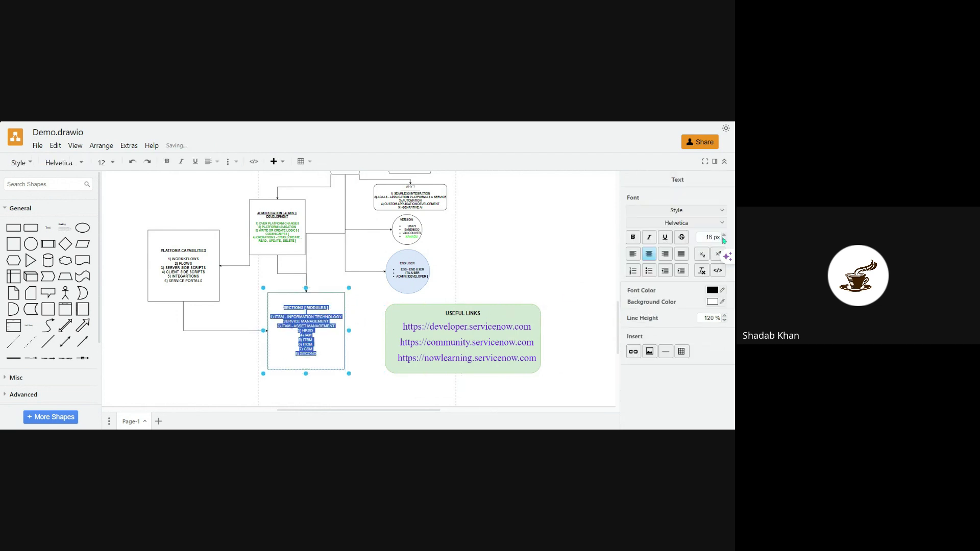
left_click(724, 234)
left_click(539, 258)
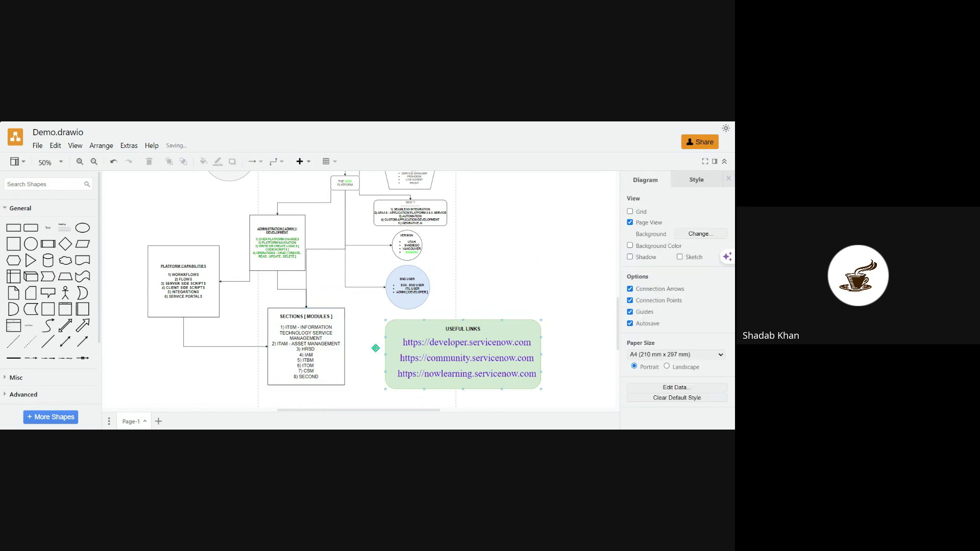
Connect the SECTIONS [ MODULES ] box to the USEFUL LINKS box with an arrow and move the links box up to align them.
left_click(335, 356)
left_click(370, 328)
left_click_drag(337, 347, 389, 349)
left_click_drag(453, 361, 454, 351)
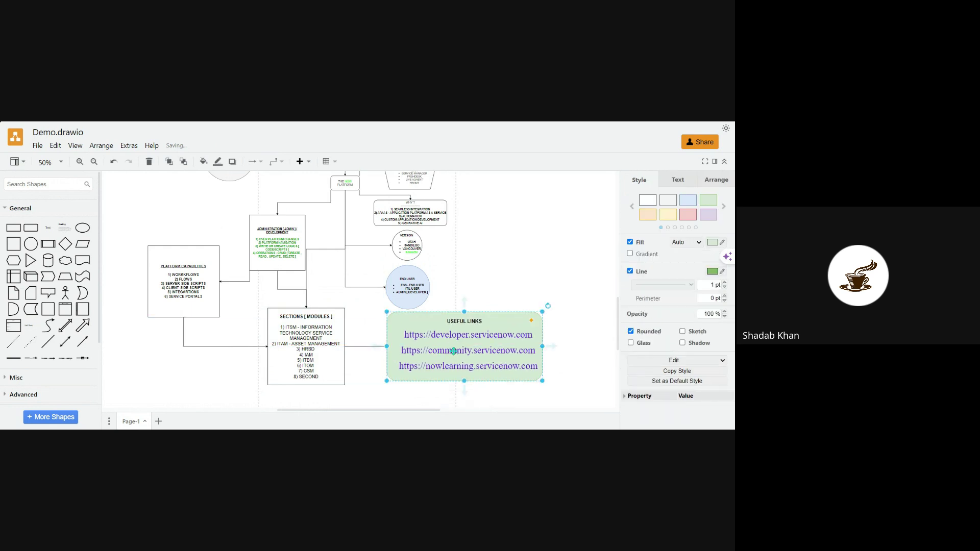
left_click(482, 273)
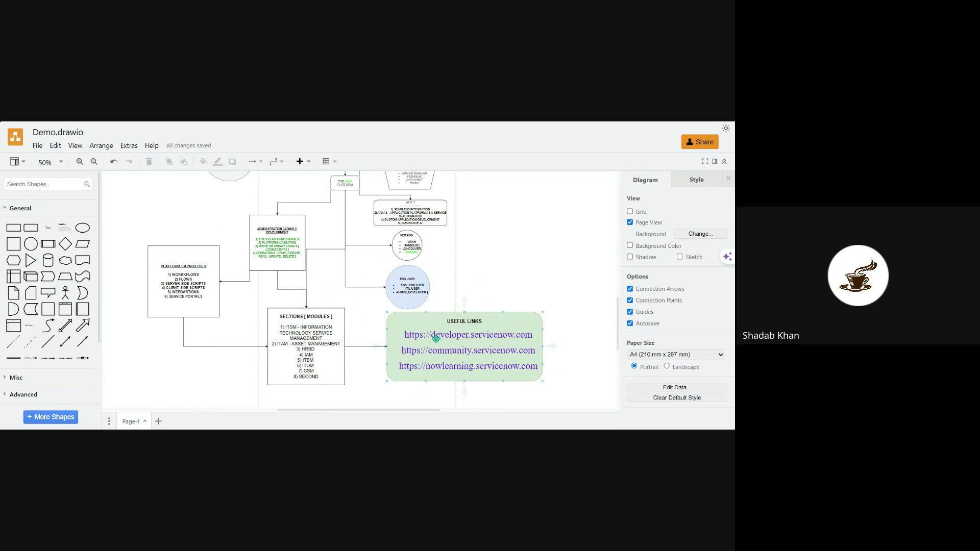
Move the USEFUL LINKS box slightly down and make it a little smaller.
left_click(467, 329)
left_click_drag(467, 329, 464, 345)
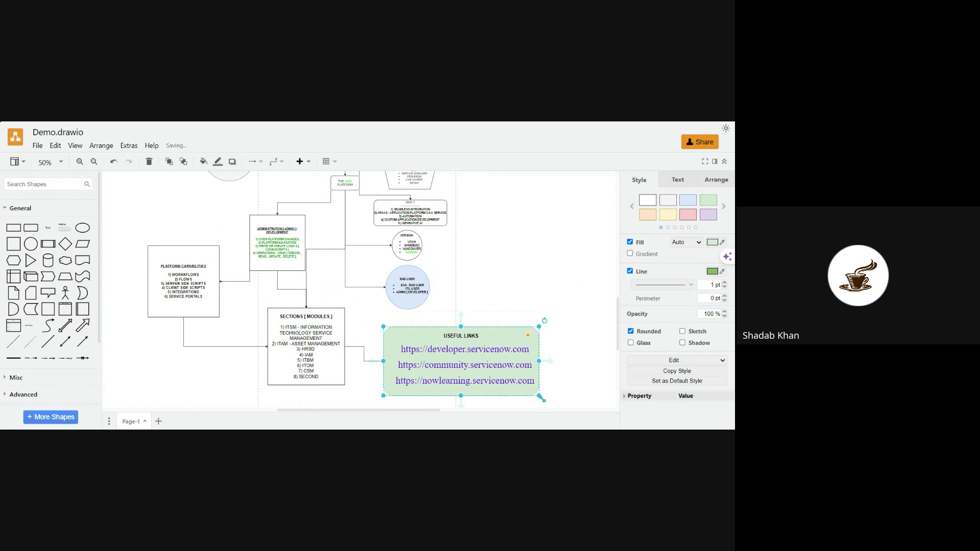
left_click_drag(539, 396, 539, 393)
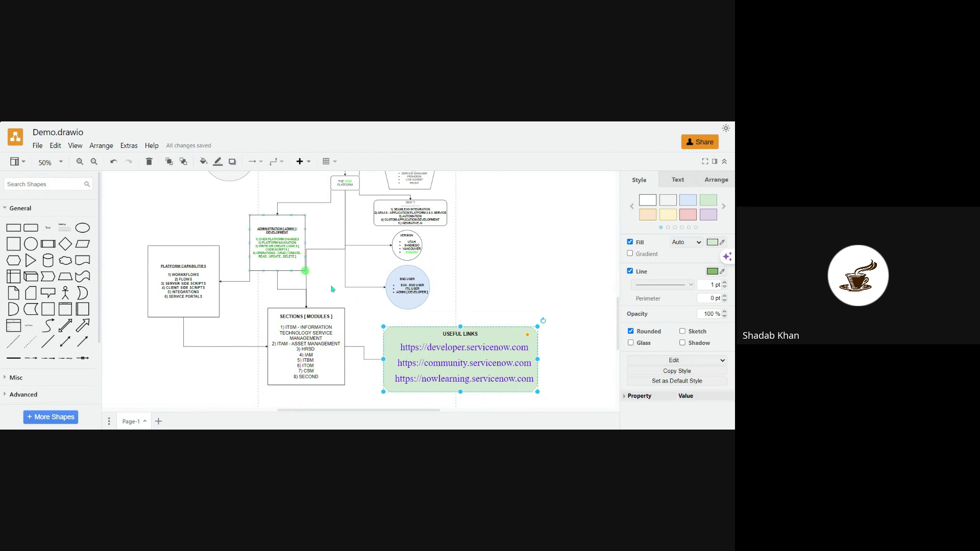
Duplicate the USEFUL LINKS box and place the copy below the SECTIONS [ MODULES ] box.
left_click_drag(618, 308, 618, 334)
left_click(409, 375)
left_click(444, 245)
left_click_drag(501, 277, 297, 370)
scroll(313, 364, "down", 2)
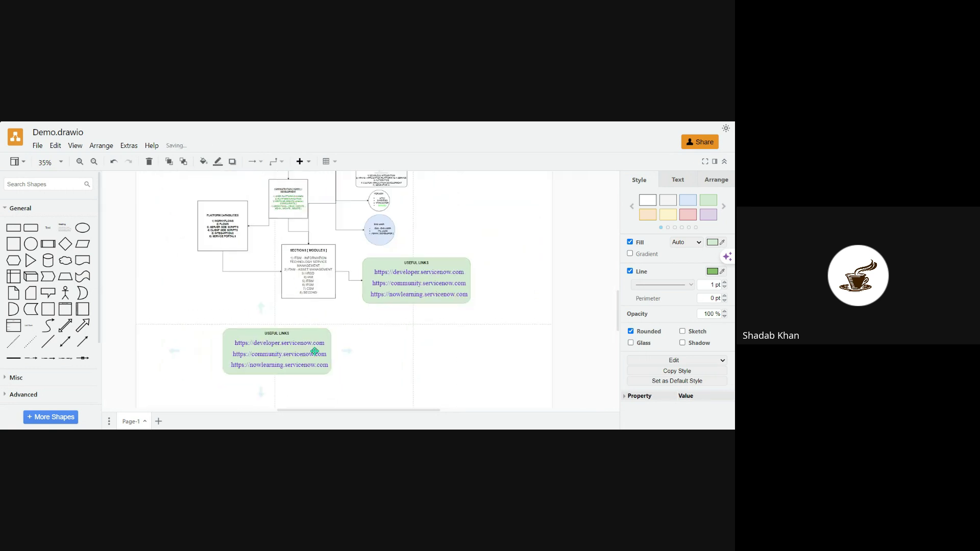
left_click_drag(296, 360, 354, 360)
Shift the SECTIONS [ MODULES ] box to the left and place the original USEFUL LINKS box to its lower left.
left_click_drag(321, 278, 304, 282)
left_click_drag(418, 287, 431, 285)
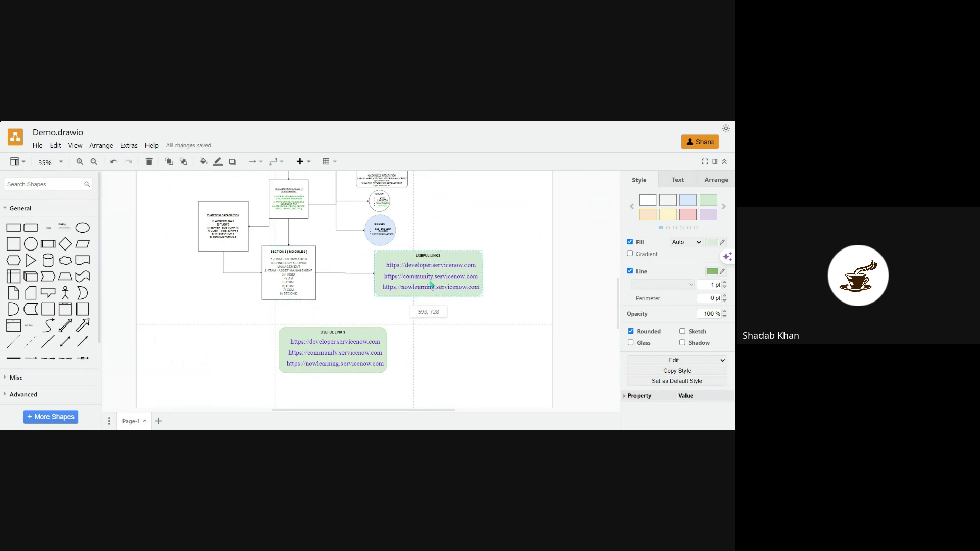
left_click_drag(431, 285, 181, 328)
Replace the arrow between SECTIONS [ MODULES ] and the original USEFUL LINKS box with one from the bottom of the SECTIONS box.
left_click(422, 301)
left_click(301, 317)
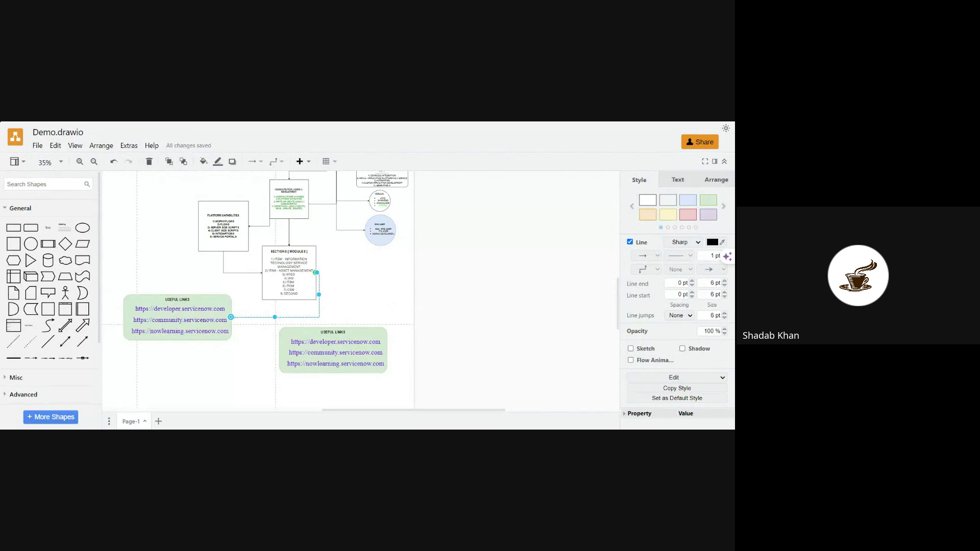
key("Delete")
left_click_drag(290, 301, 190, 326)
left_click(197, 334)
Move the PLATFORM CAPABILITIES box up and left, and line up the SECTIONS [ MODULES ] box vertically with the ADMINISTRATION box.
left_click(306, 276)
left_click_drag(306, 276, 298, 276)
left_click(310, 240)
left_click(230, 229)
left_click_drag(230, 229, 214, 210)
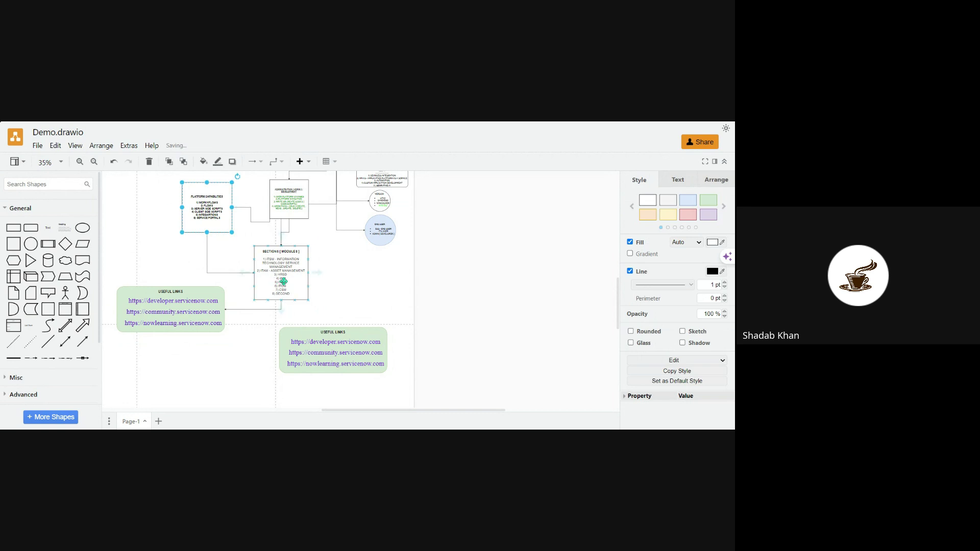
left_click_drag(284, 284, 280, 280)
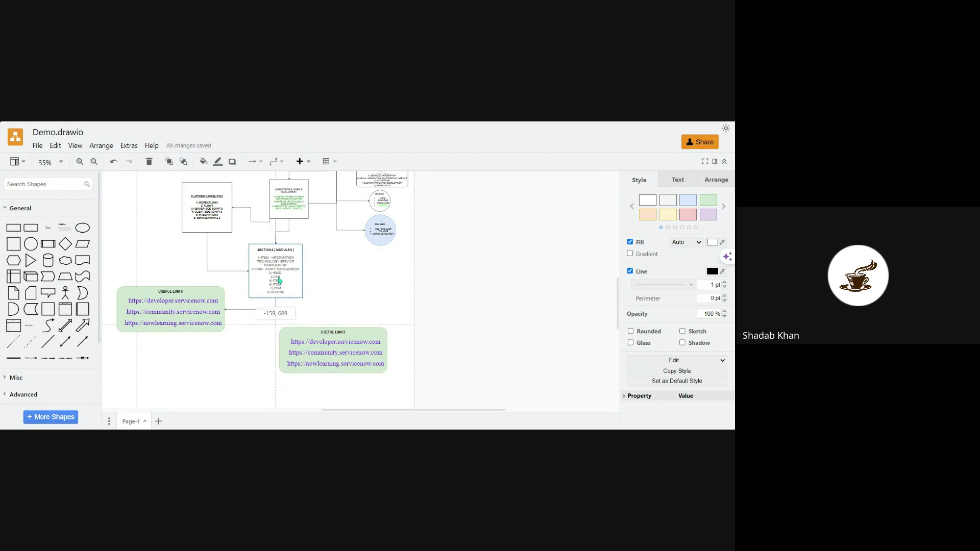
left_click_drag(299, 197, 284, 196)
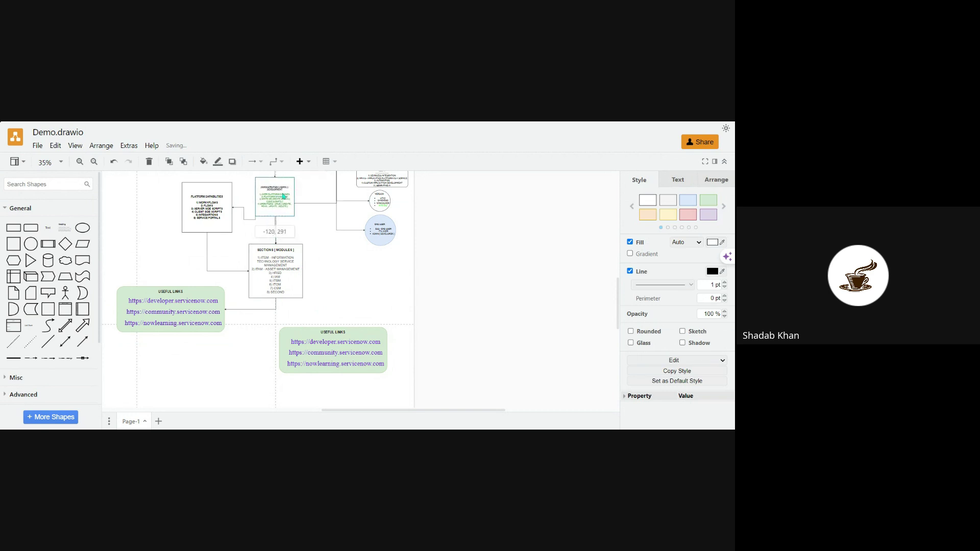
Move the copied USEFUL LINKS box to the right of the SECTIONS [ MODULES ] box and nudge the blue box heading the diagram.
left_click(335, 295)
left_click_drag(345, 337, 408, 292)
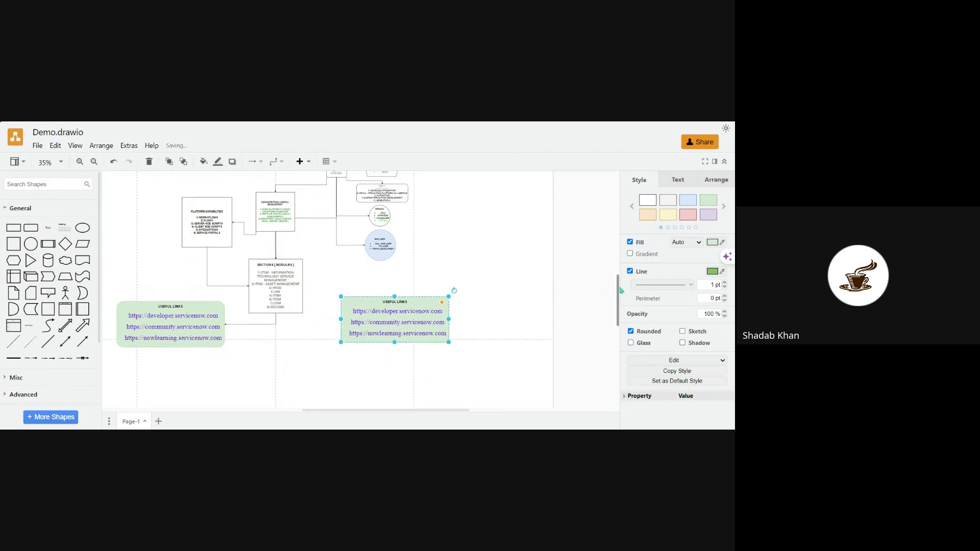
left_click_drag(620, 296, 622, 279)
left_click(335, 190)
left_click_drag(335, 190, 335, 190)
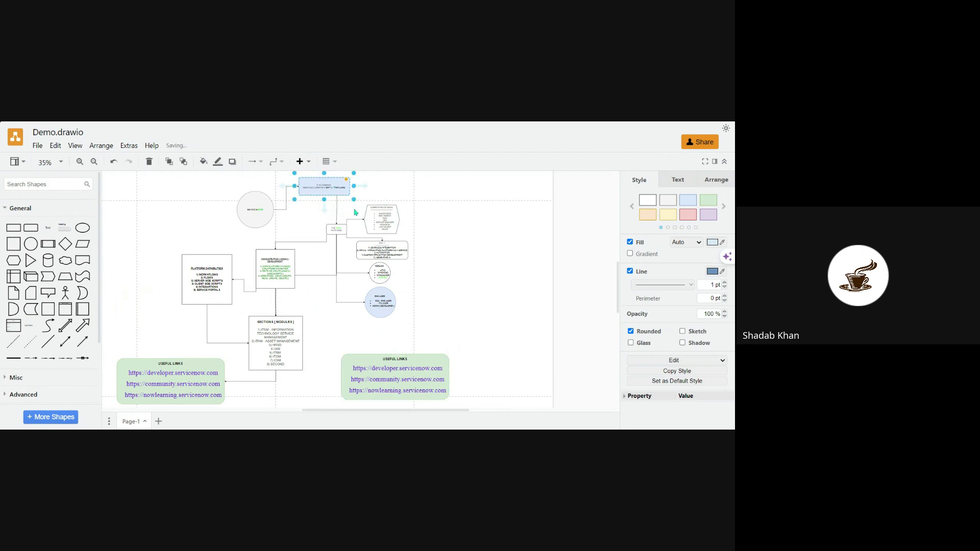
left_click(488, 259)
left_click(487, 277)
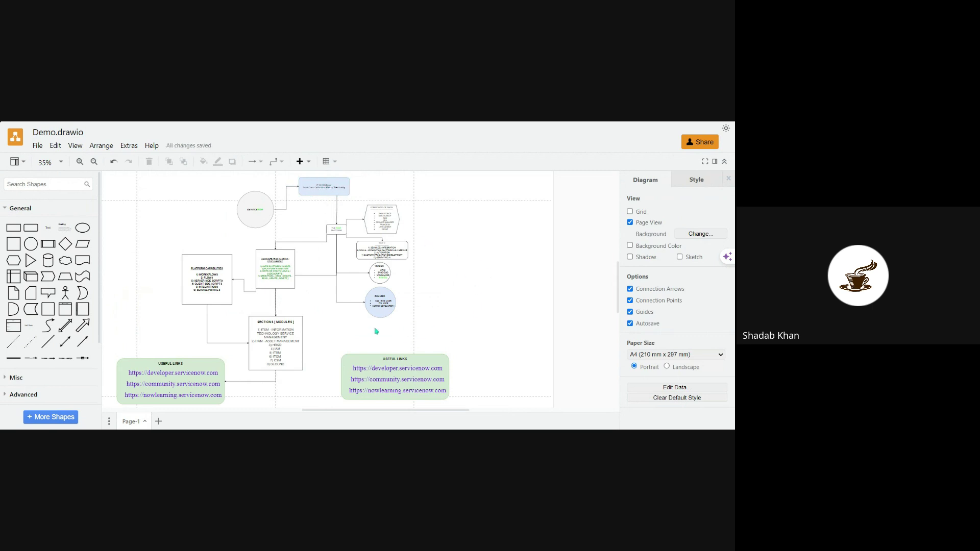
Connect THE NOW PLATFORM box to the copied USEFUL LINKS box with an arrow and adjust the copy's position.
left_click(341, 229)
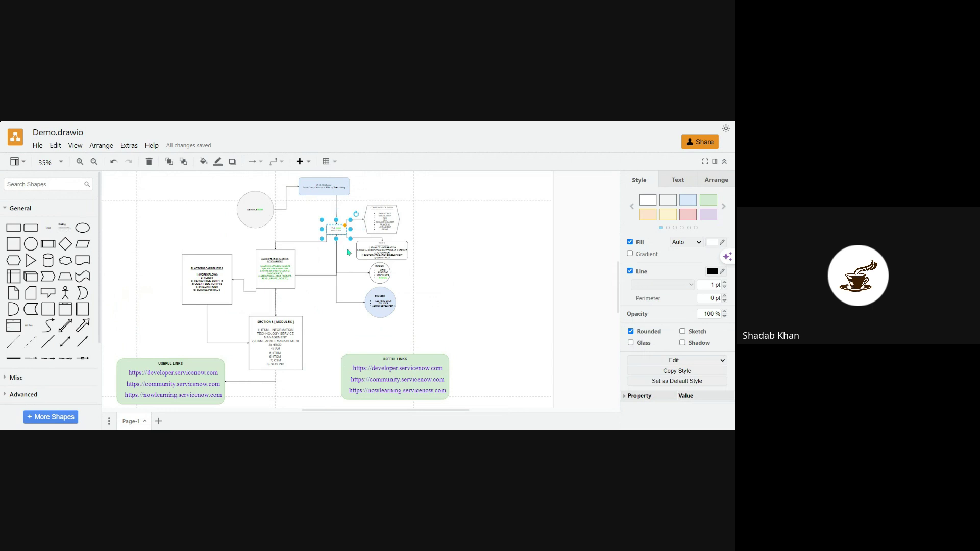
left_click(349, 252)
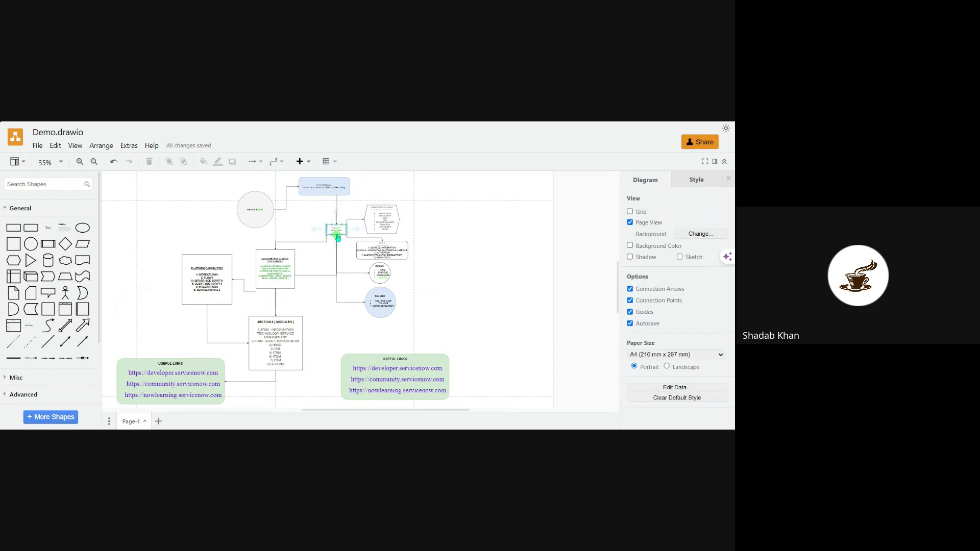
left_click_drag(336, 236, 409, 362)
left_click(389, 385)
Replace all text in the copied links box with CAREER IN SERVICENOW and shrink the box around it.
double_click(408, 362)
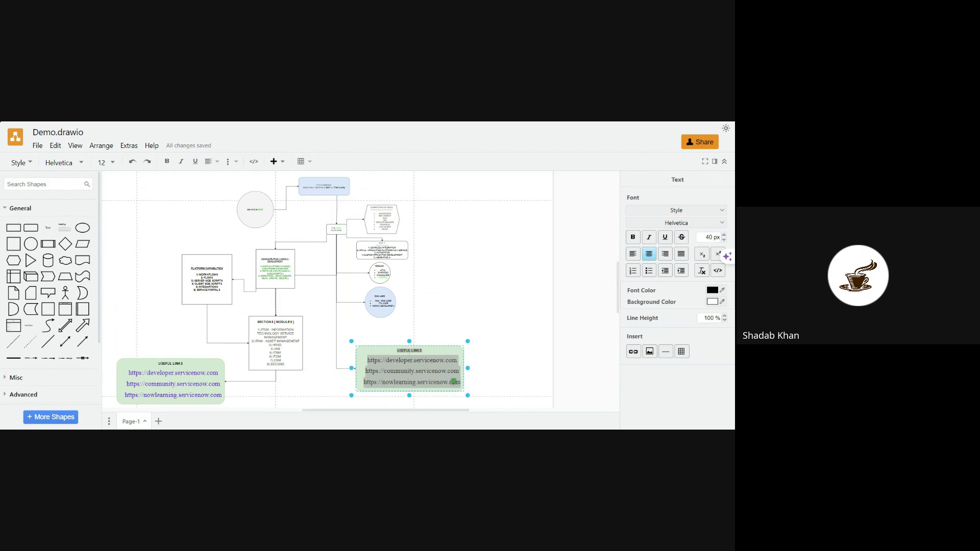
key("ctrl+a")
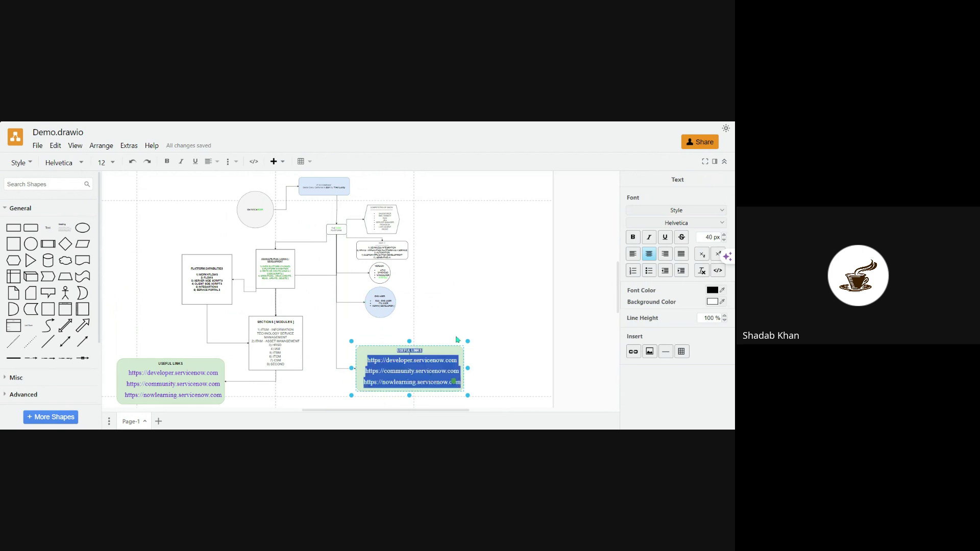
type("CA")
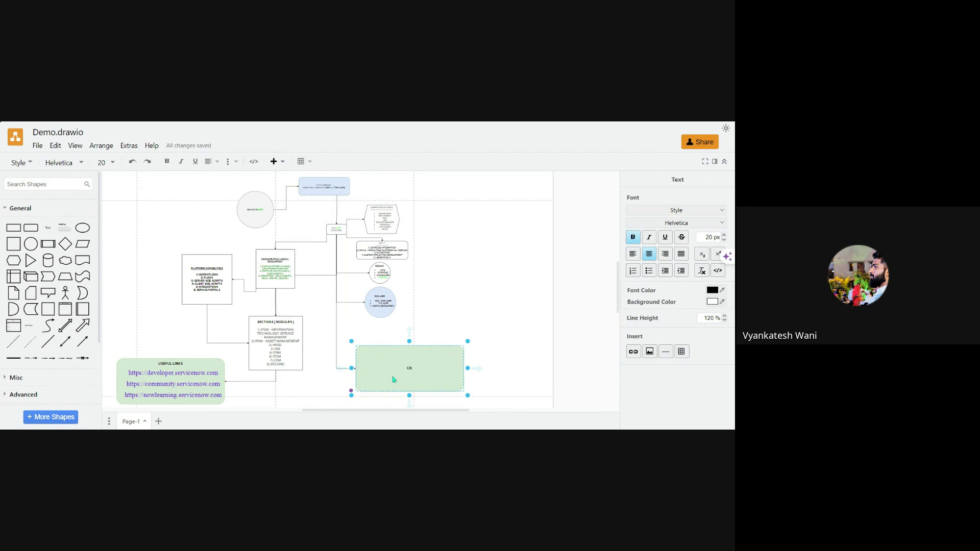
type("REER IN SERVICENOW")
left_click(400, 376)
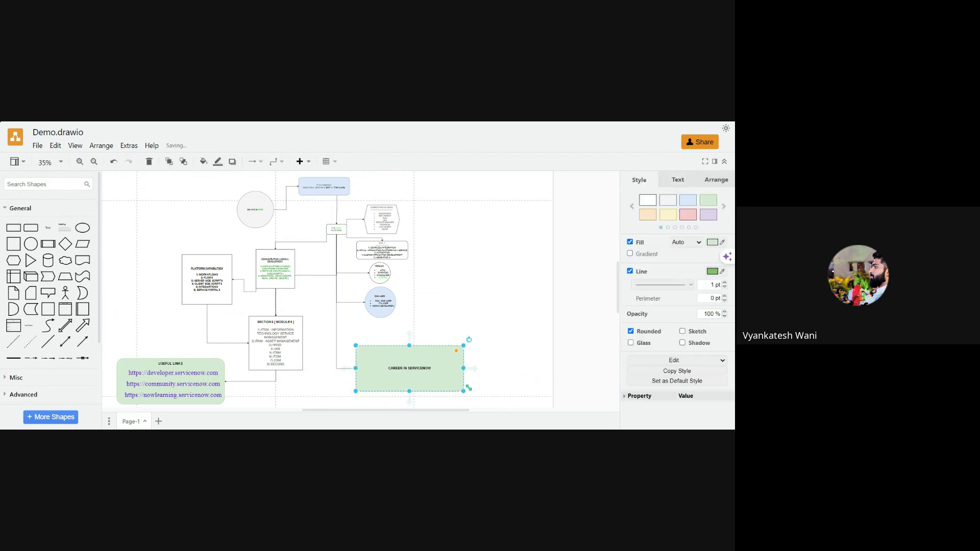
left_click_drag(463, 391, 420, 365)
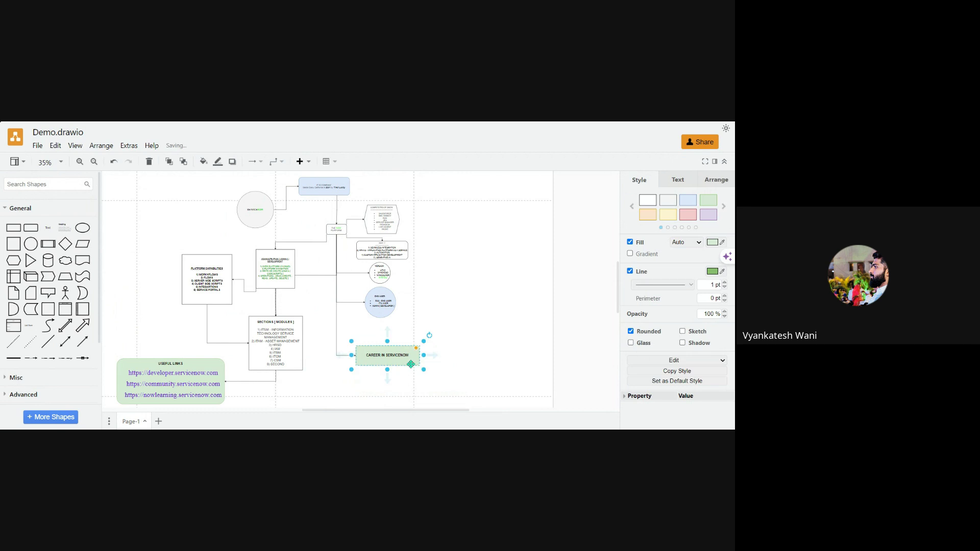
Add the line "1) SERVICENOW ADMINISTRATOR / DEVELOPERS" below the CAREER IN SERVICENOW heading.
double_click(409, 362)
left_click(412, 359)
double_click(415, 358)
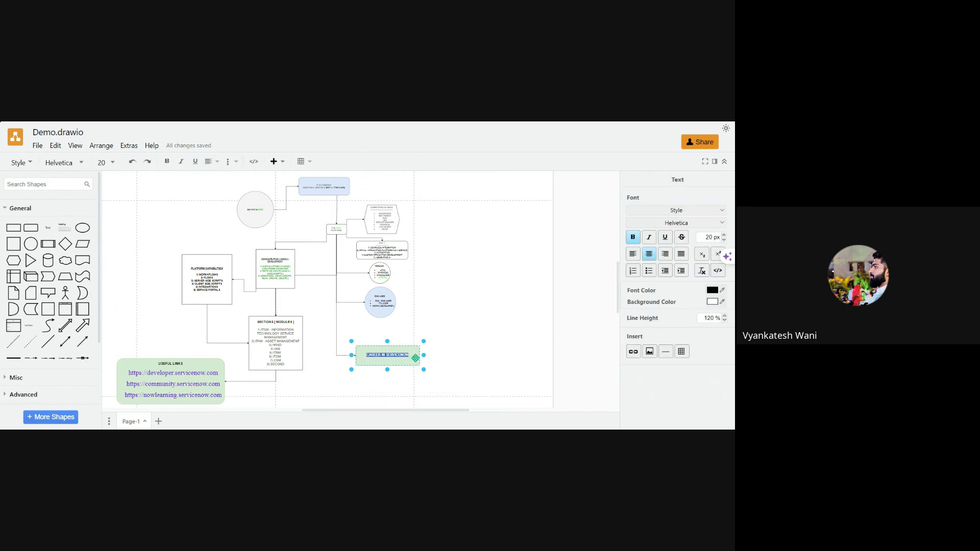
left_click(415, 359)
key("Return")
type("1)")
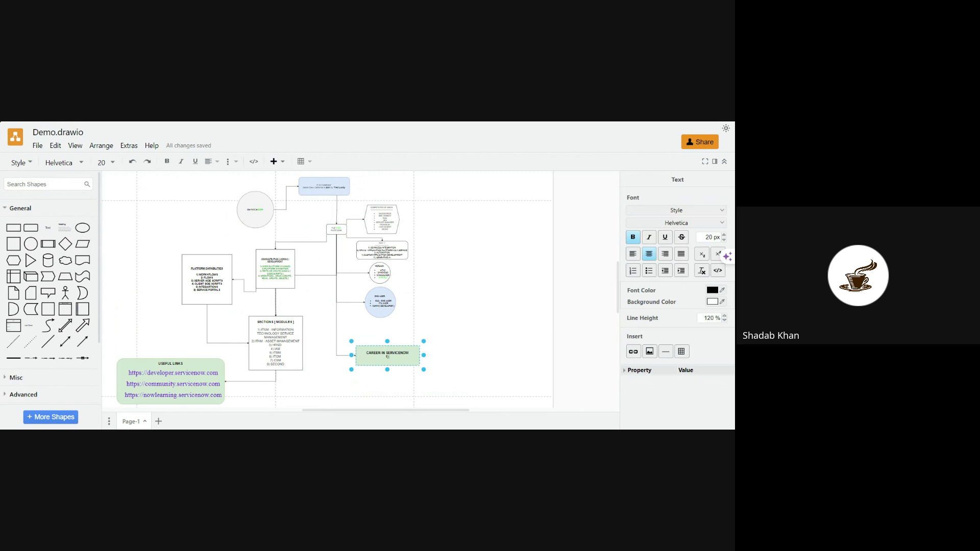
type("ERVICENOW ADMINISTRATOR")
type("/ DEVELOPERS")
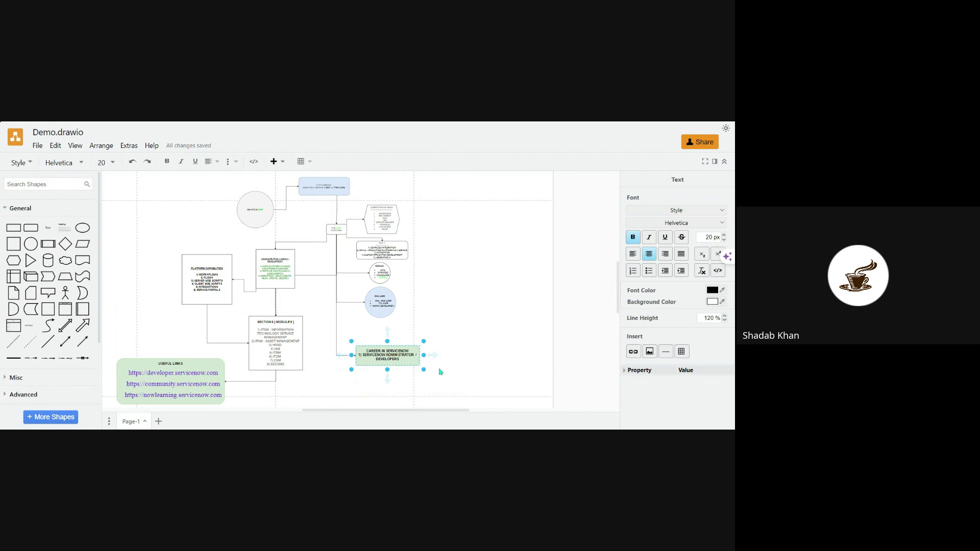
left_click(418, 368)
left_click(400, 356)
left_click(448, 365)
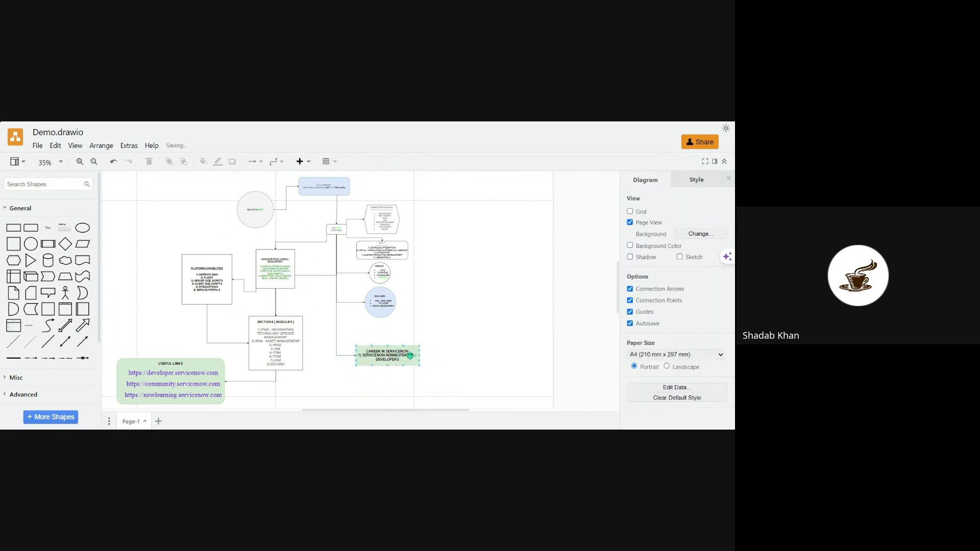
Duplicate the CAREER IN SERVICENOW box, place the copy to its right and connect the two with an arrow.
left_click(403, 358)
key("ctrl+v")
left_click_drag(404, 360, 488, 361)
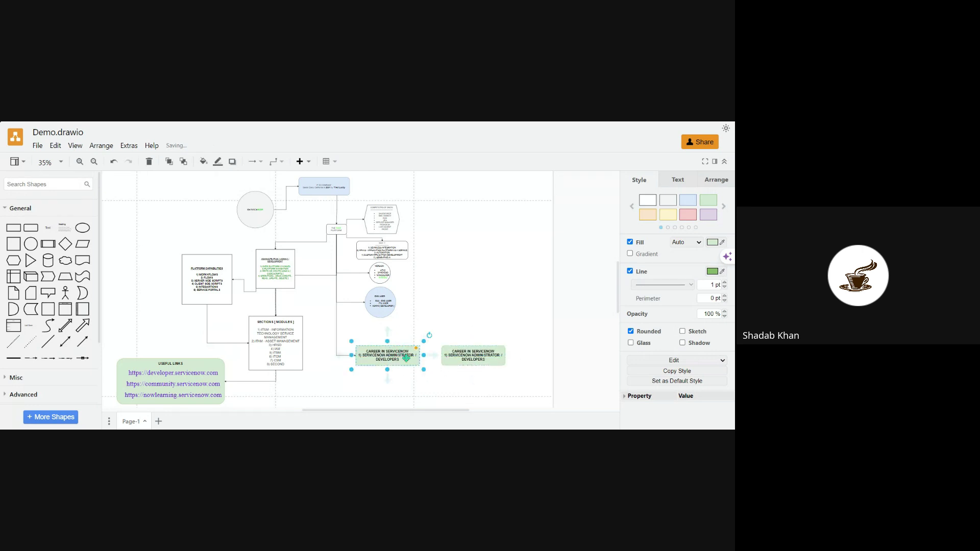
left_click(424, 359)
left_click_drag(420, 357, 442, 355)
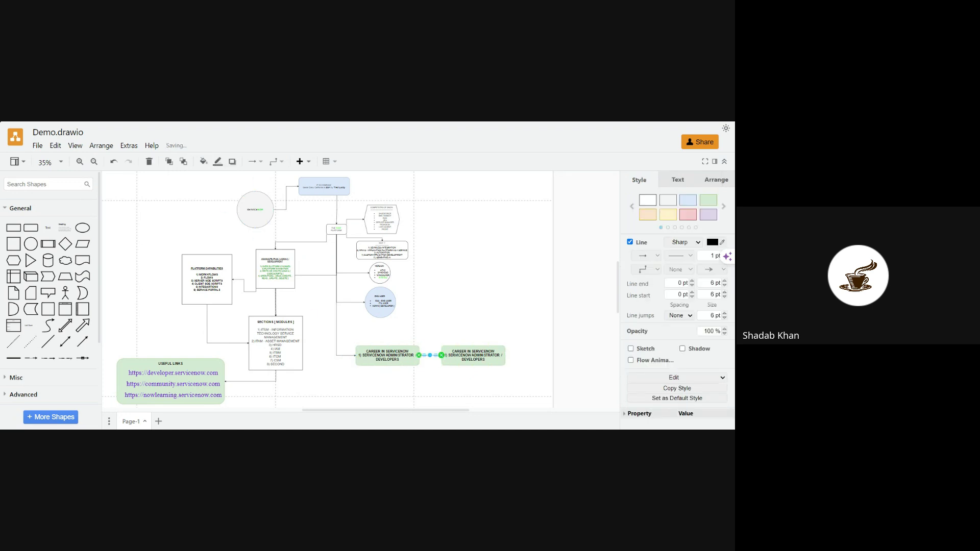